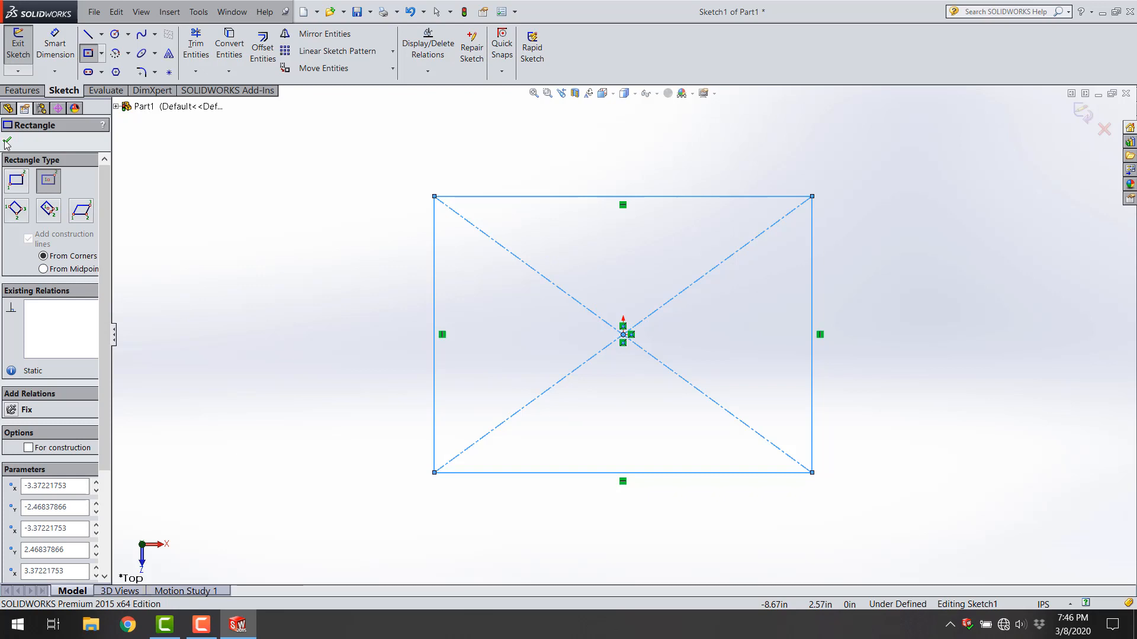
# Step: Finish the center rectangle and dimension its left side to 4 in
pyautogui.click(8, 142)
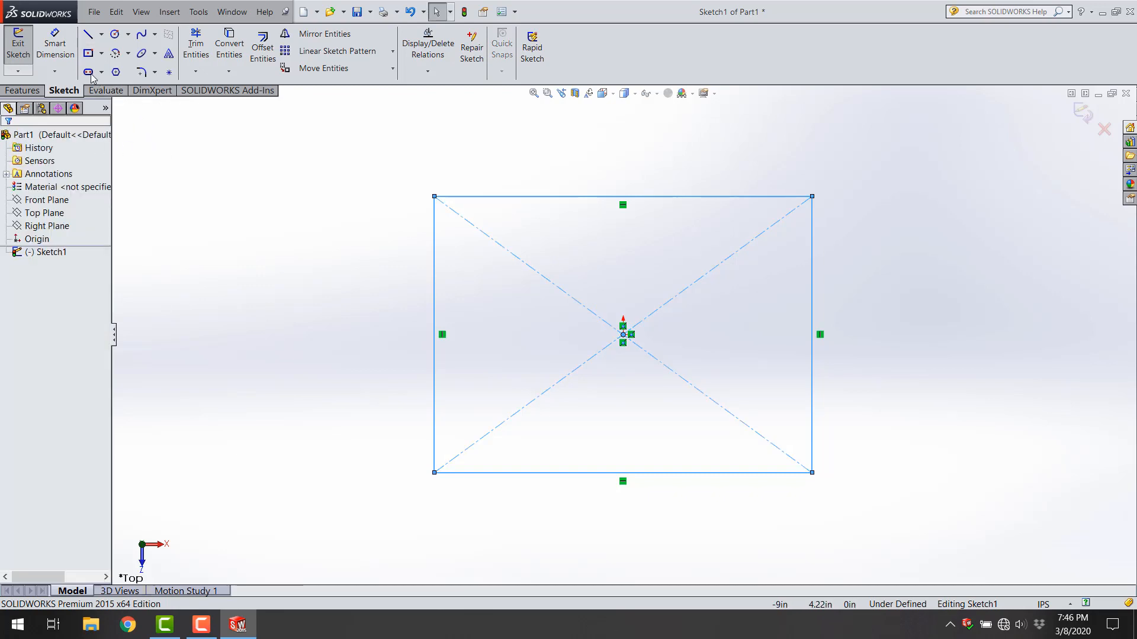
pyautogui.click(55, 43)
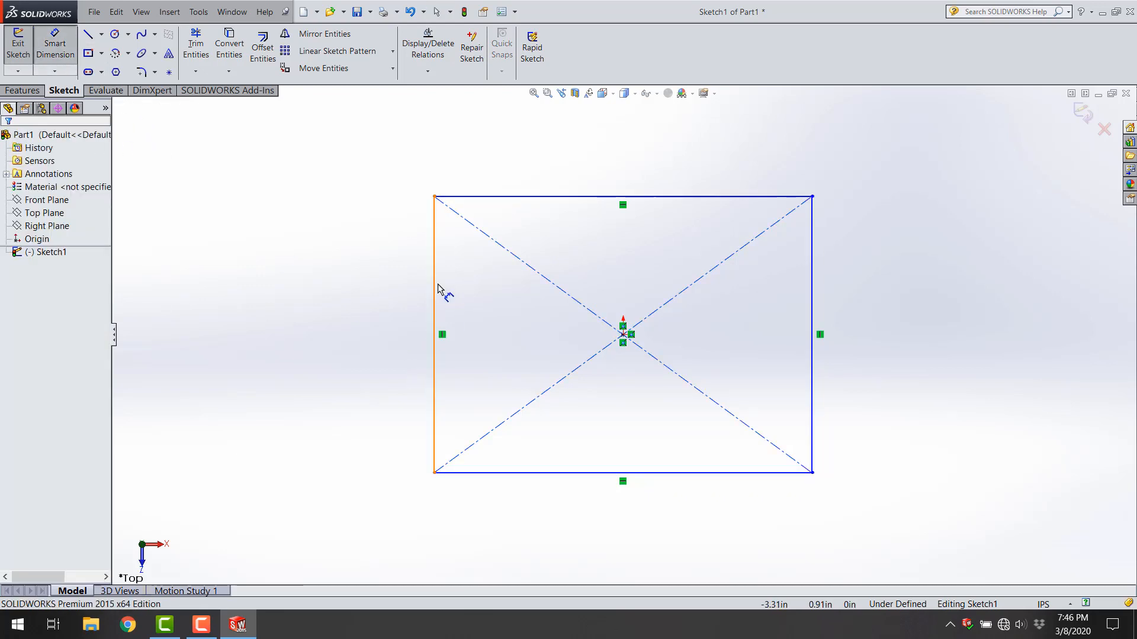
pyautogui.click(436, 290)
pyautogui.click(283, 300)
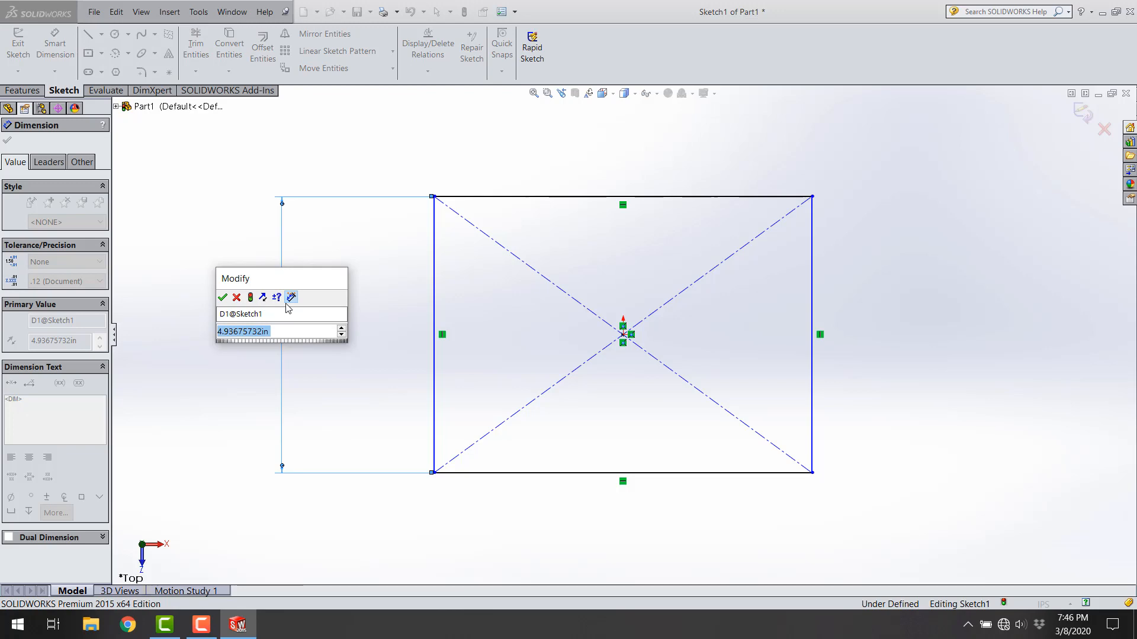
pyautogui.write('4')
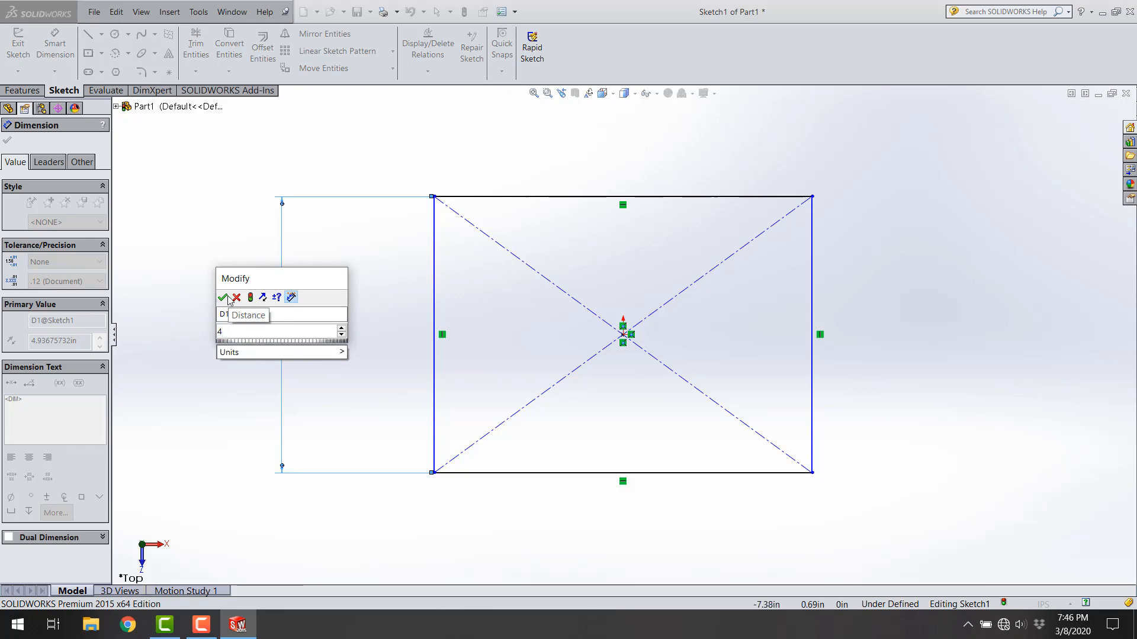
pyautogui.click(223, 298)
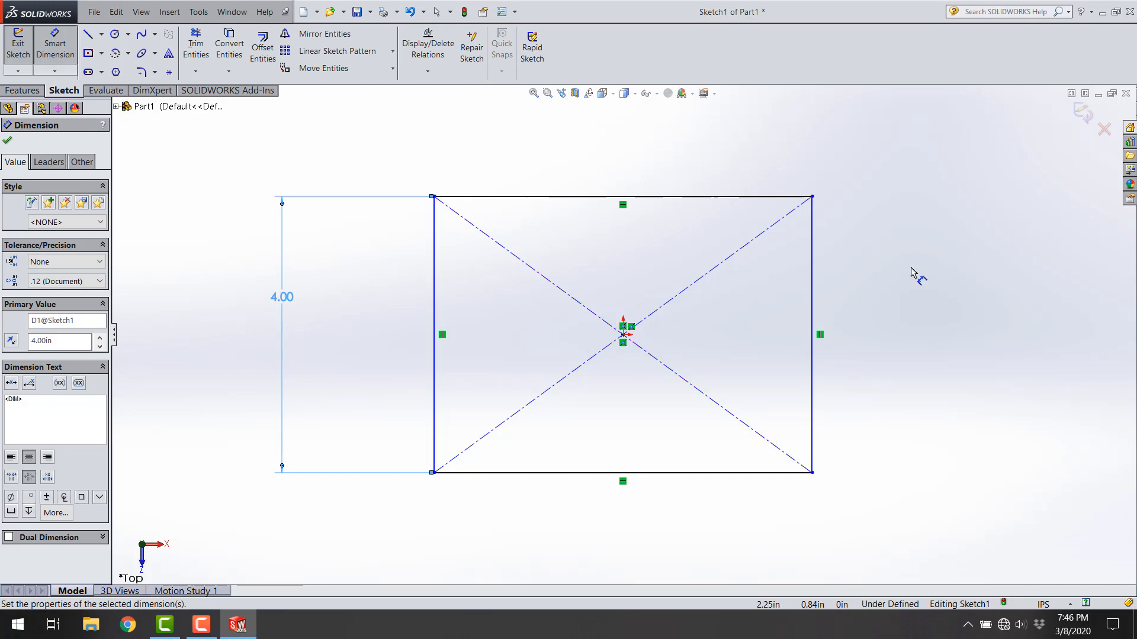
# Step: Dimension the rectangle's top side to 5 in
pyautogui.click(776, 197)
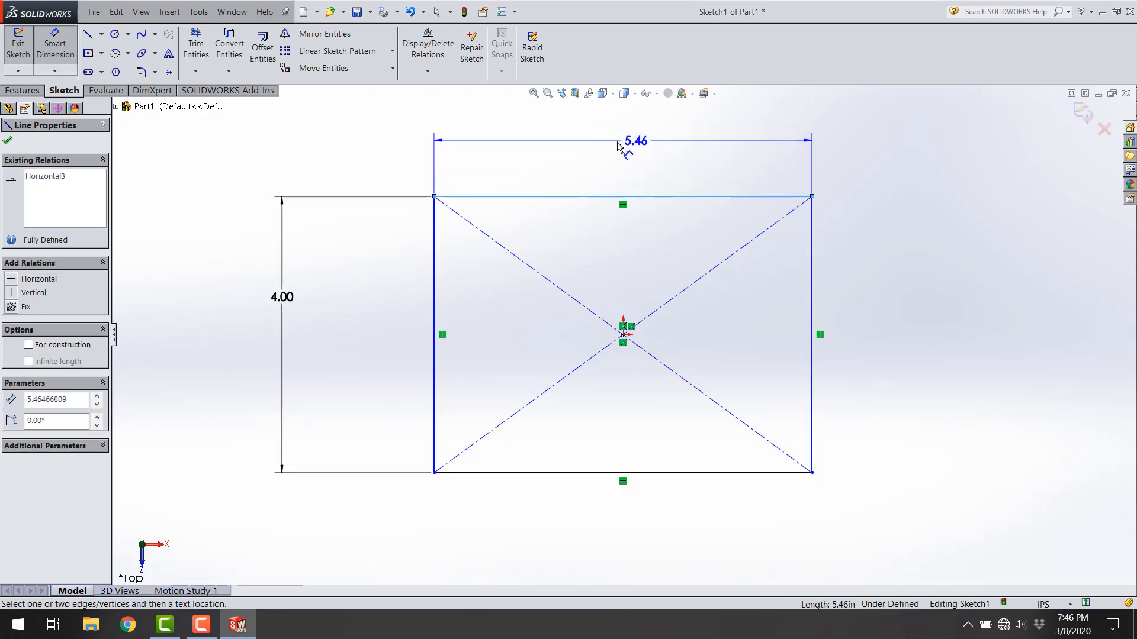
pyautogui.click(626, 148)
pyautogui.write('5')
pyautogui.moveTo(675, 197)
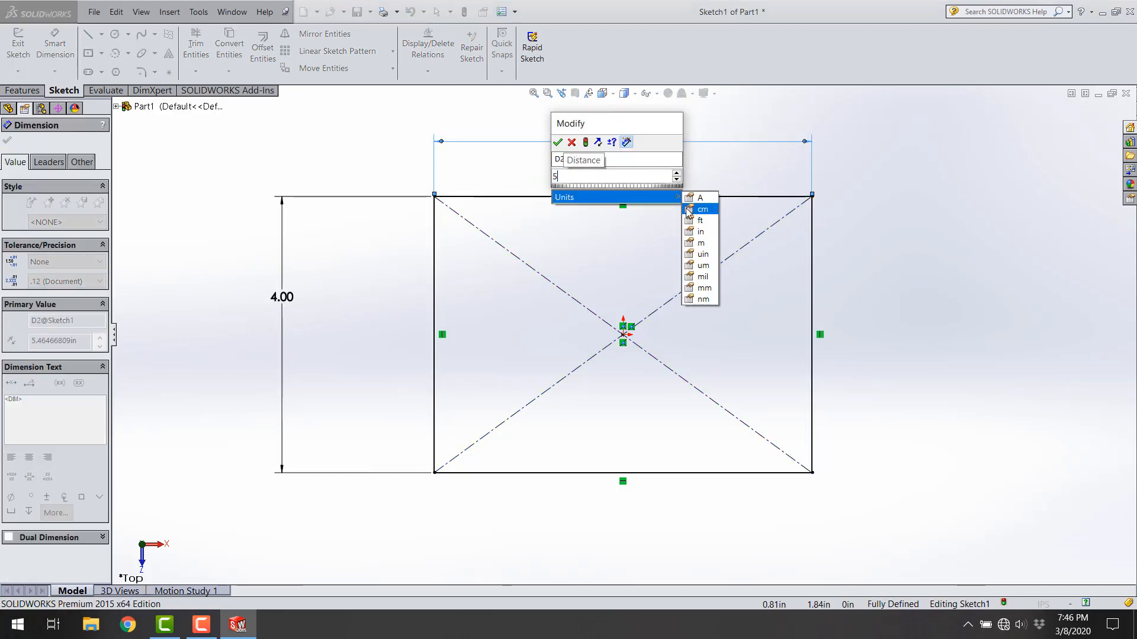
pyautogui.click(557, 142)
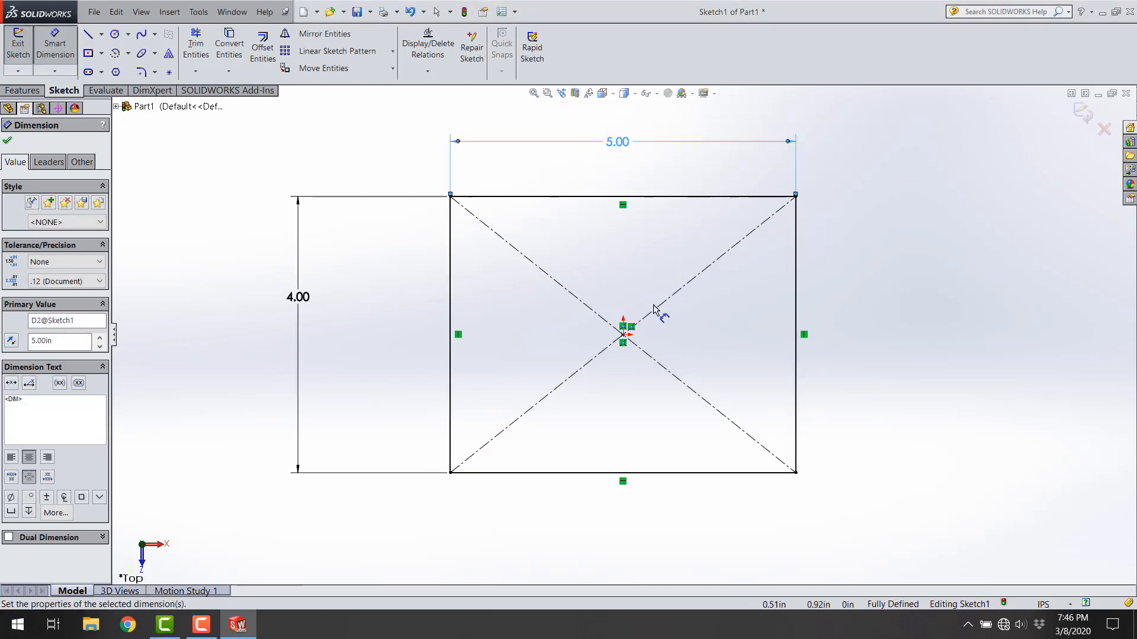
pyautogui.press('Escape')
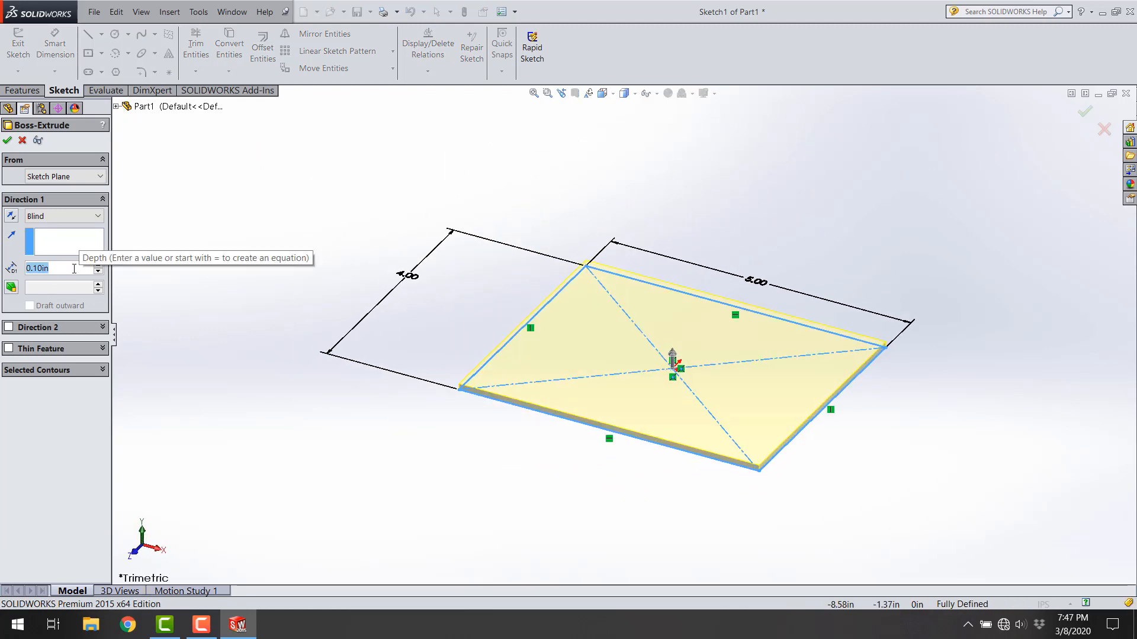
# Step: Extrude the rectangle as a boss with a blind depth of 0.25 in
pyautogui.write('.25')
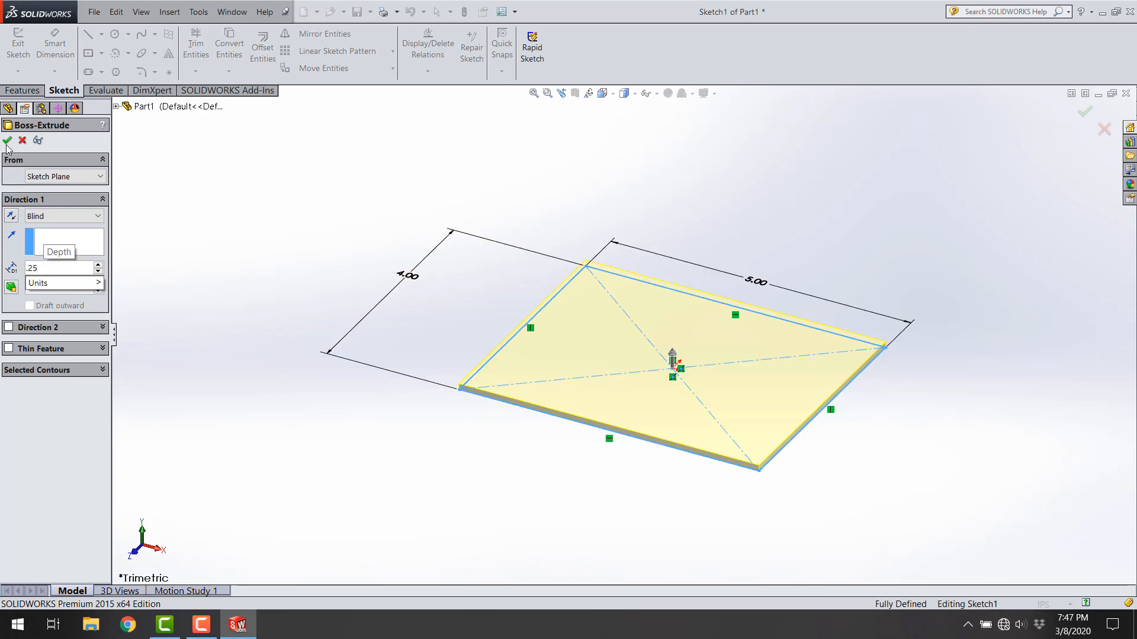
pyautogui.press('Return')
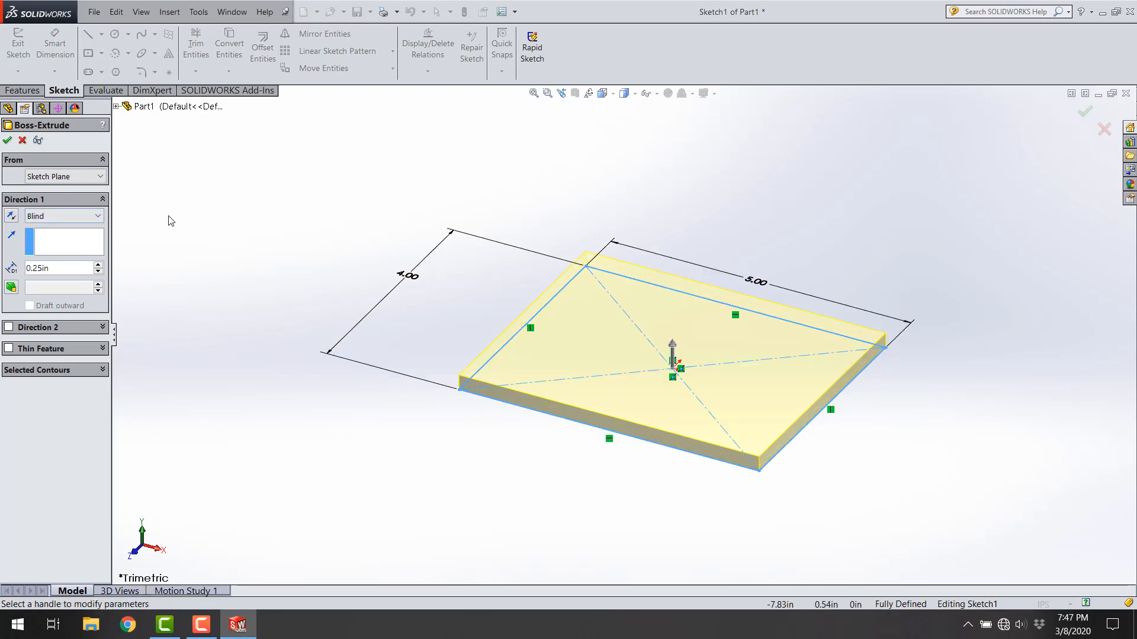
pyautogui.click(8, 141)
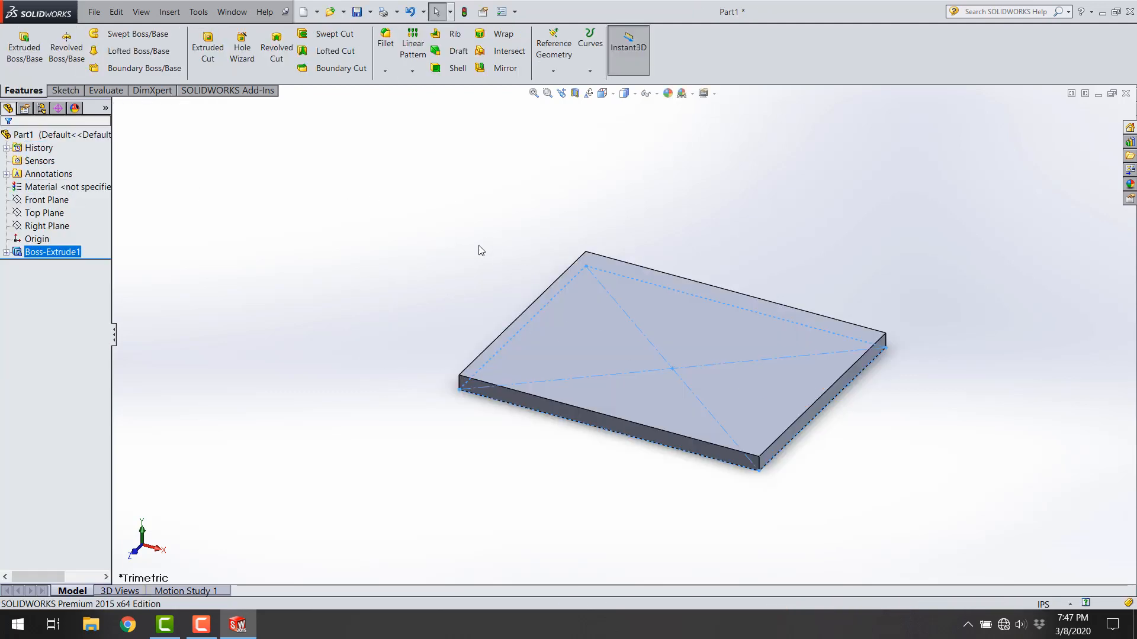
pyautogui.click(382, 235)
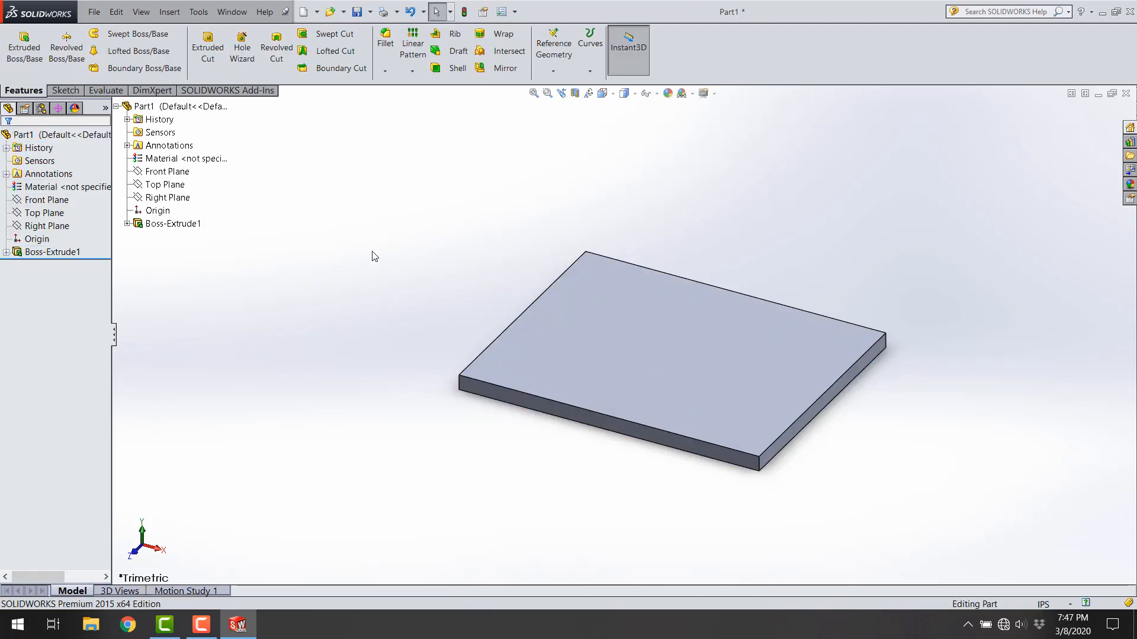
# Step: Start an extruded boss sketch on the plate's large top face and set the view normal to it
pyautogui.click(569, 360)
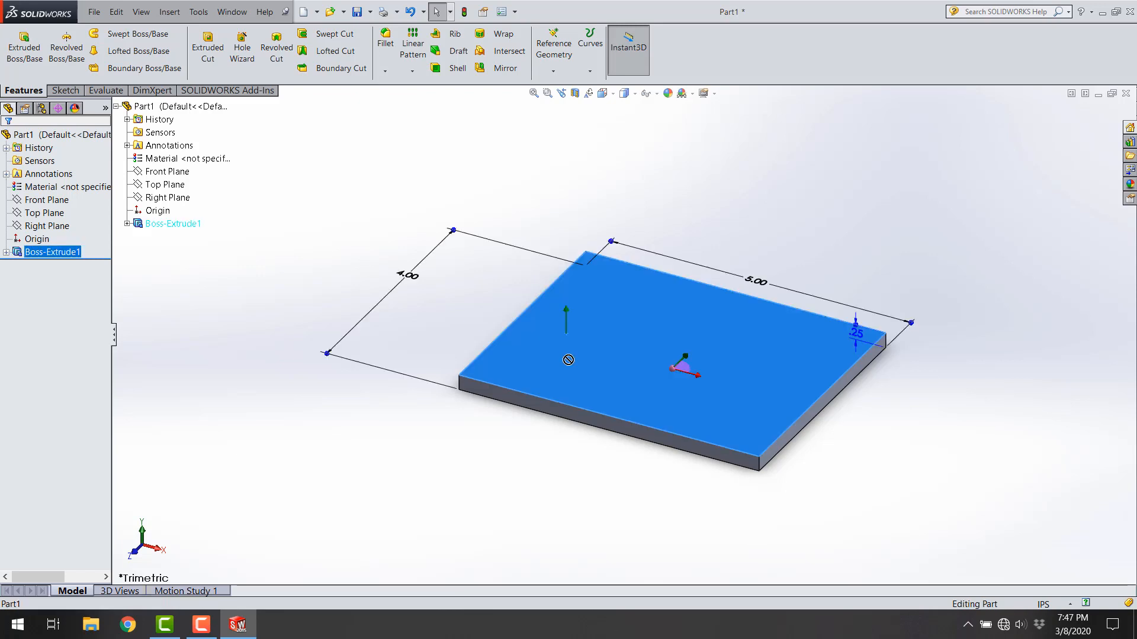
pyautogui.click(393, 307)
pyautogui.moveTo(414, 329); pyautogui.dragTo(450, 326, button='middle')
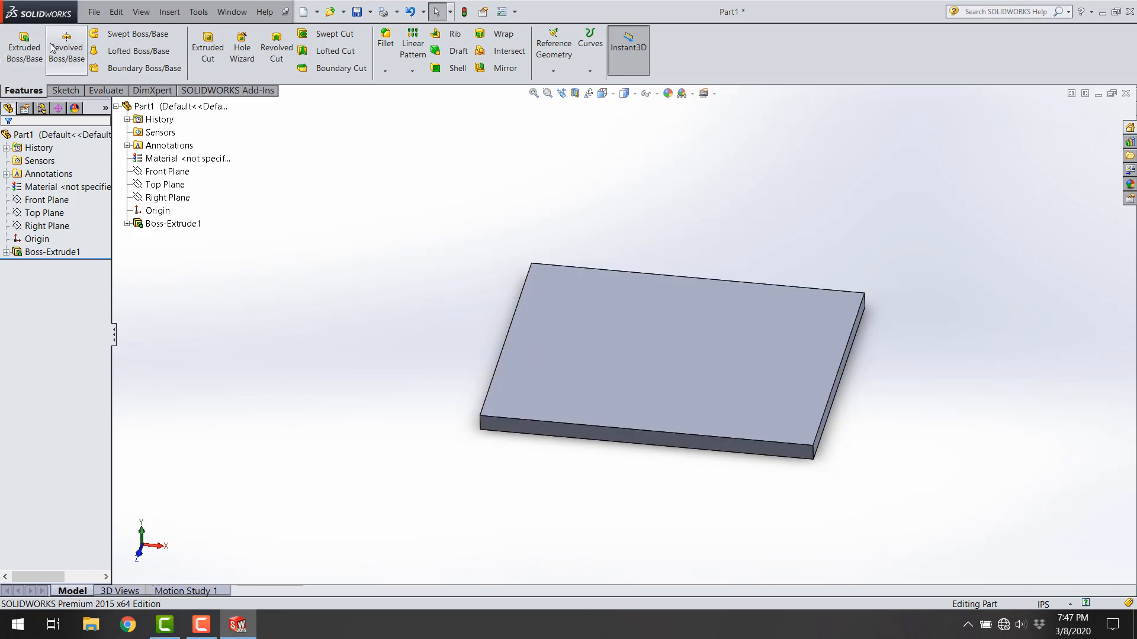
pyautogui.click(12, 68)
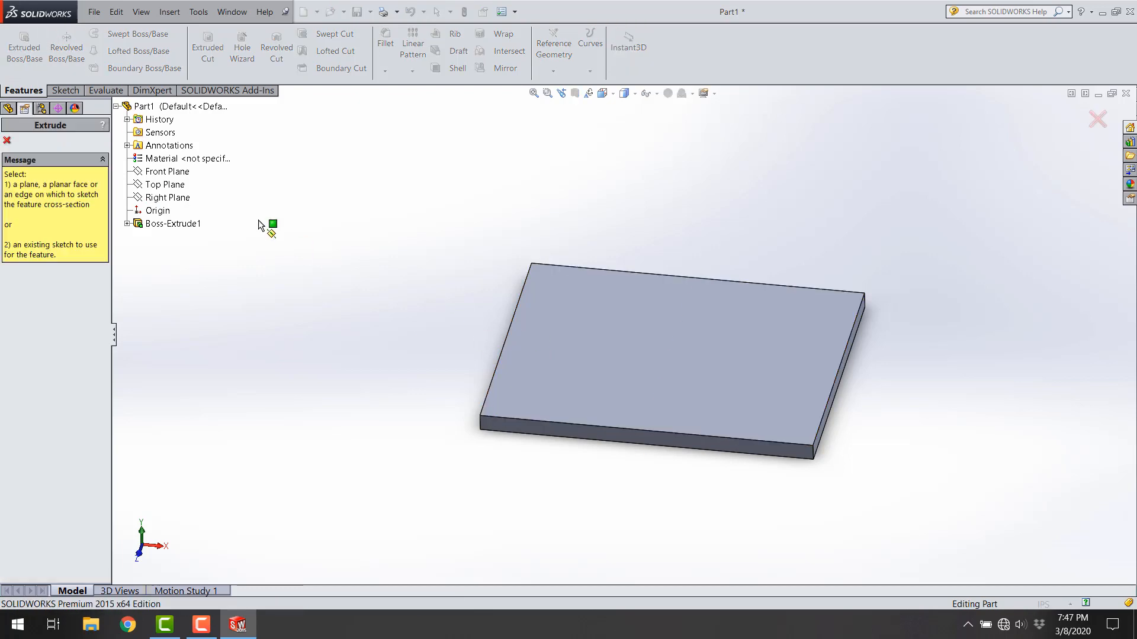
pyautogui.click(687, 335)
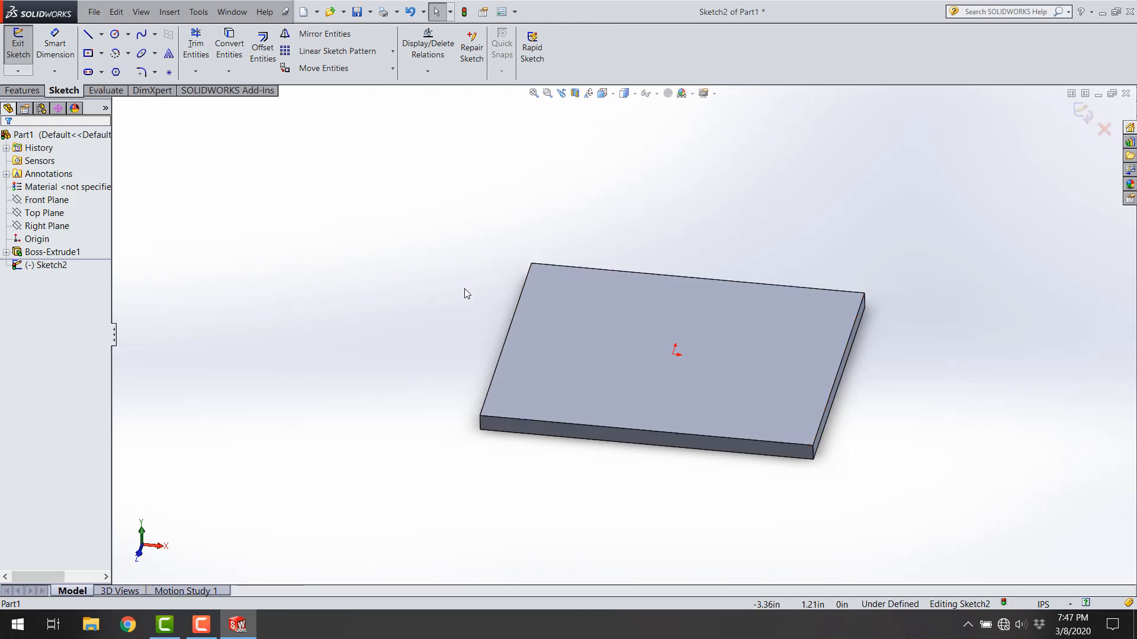
pyautogui.press('space')
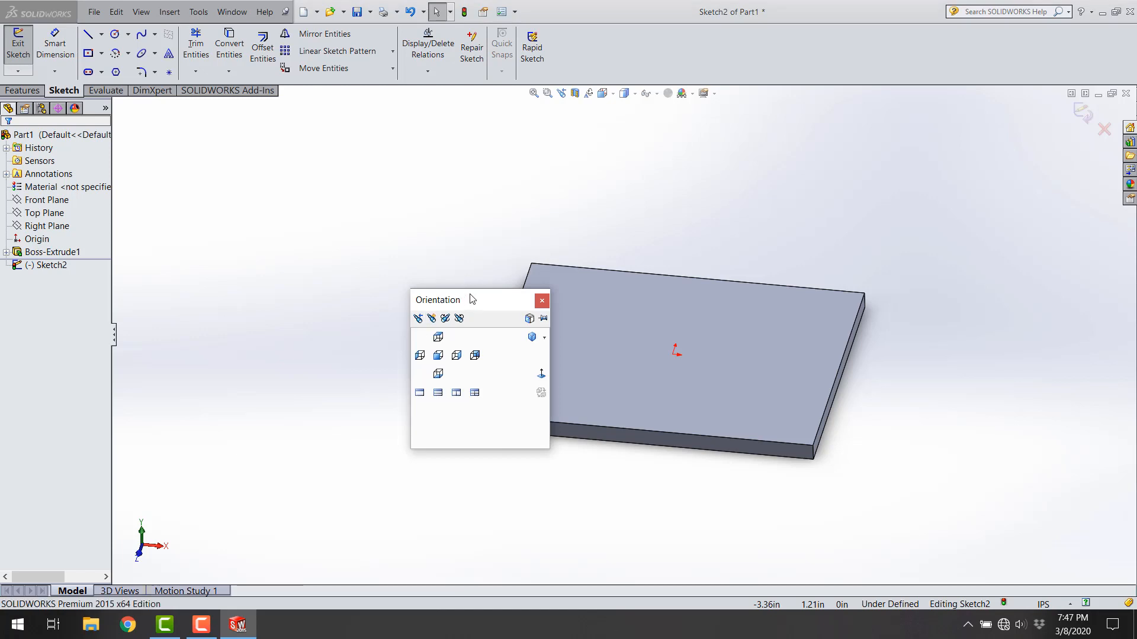
pyautogui.click(603, 93)
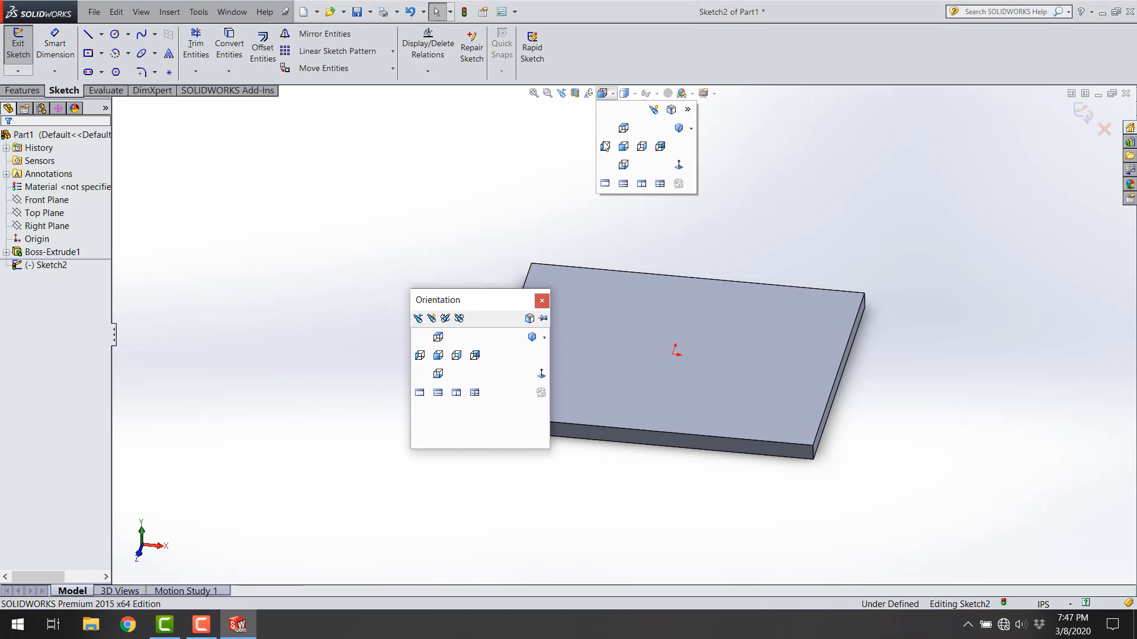
pyautogui.press('Escape')
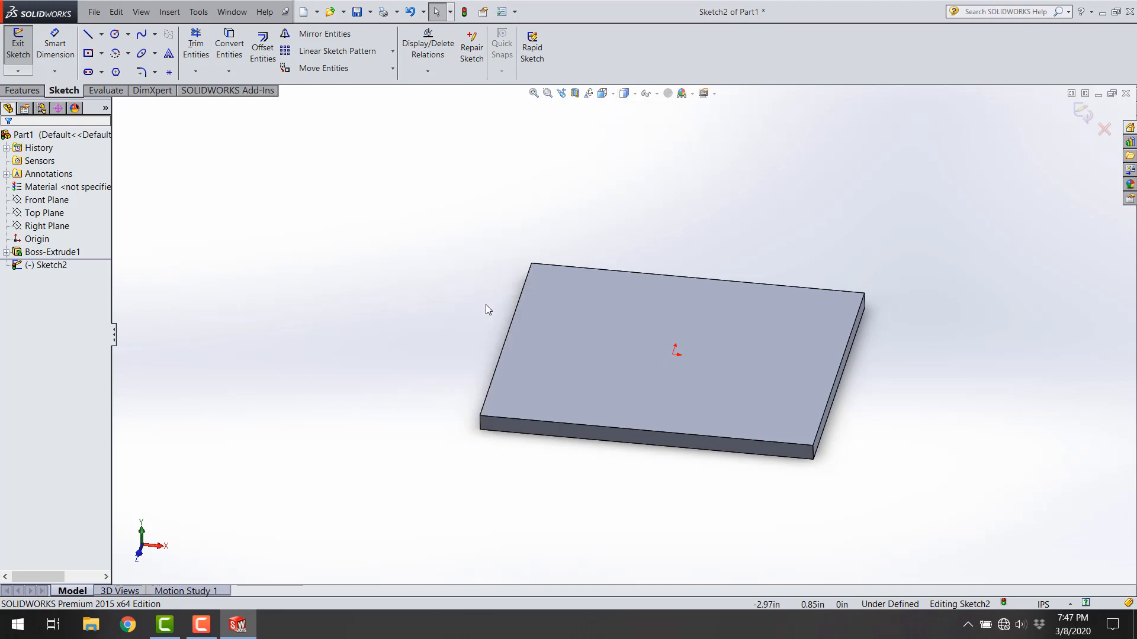
pyautogui.press('space')
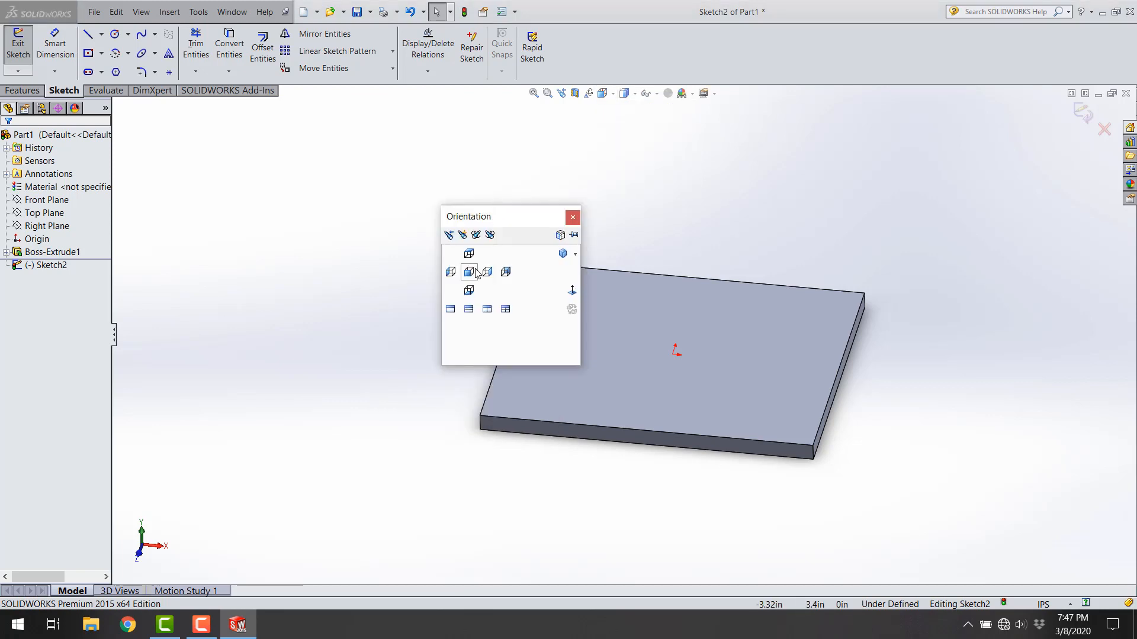
pyautogui.click(573, 291)
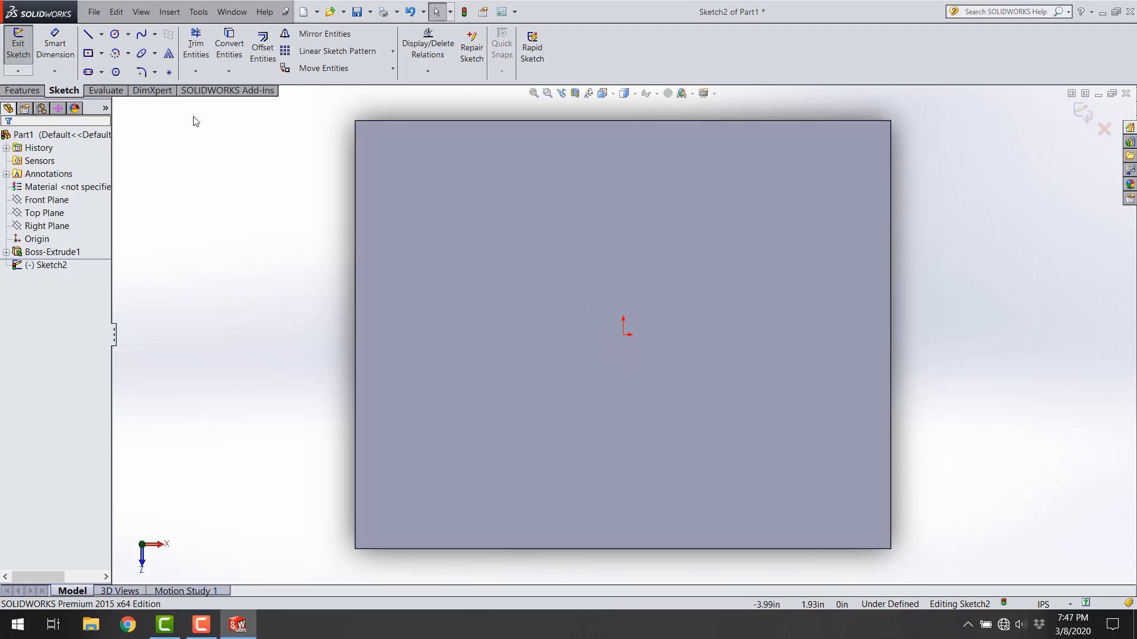
# Step: Sketch a circle in the upper-left area of the plate face and set its diameter to 1 in
pyautogui.click(120, 34)
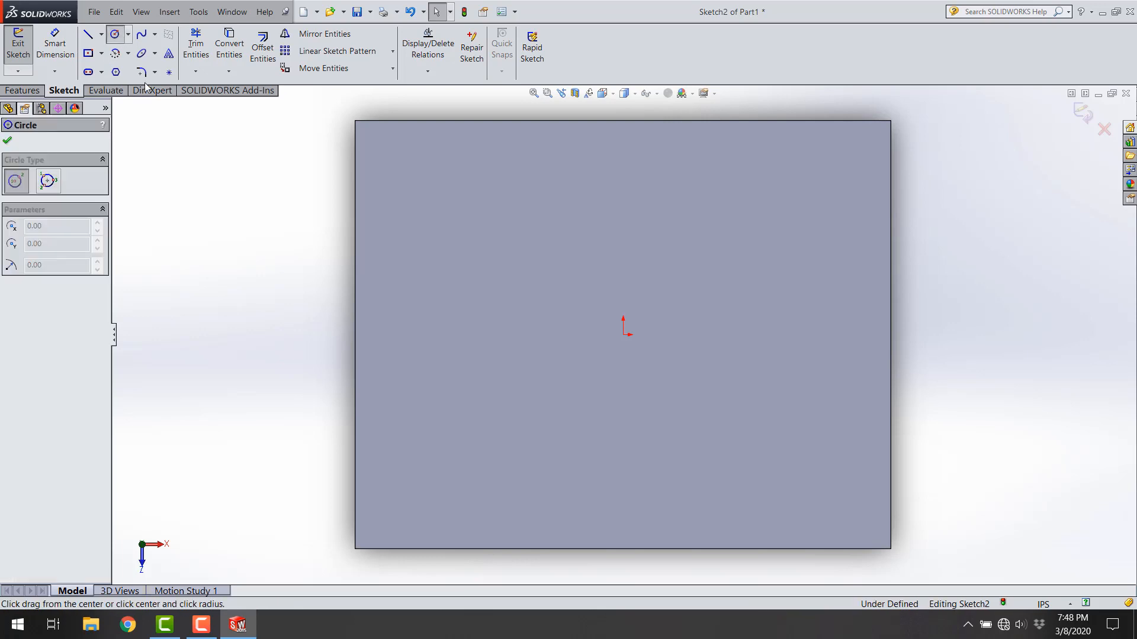
pyautogui.moveTo(479, 225); pyautogui.dragTo(517, 224)
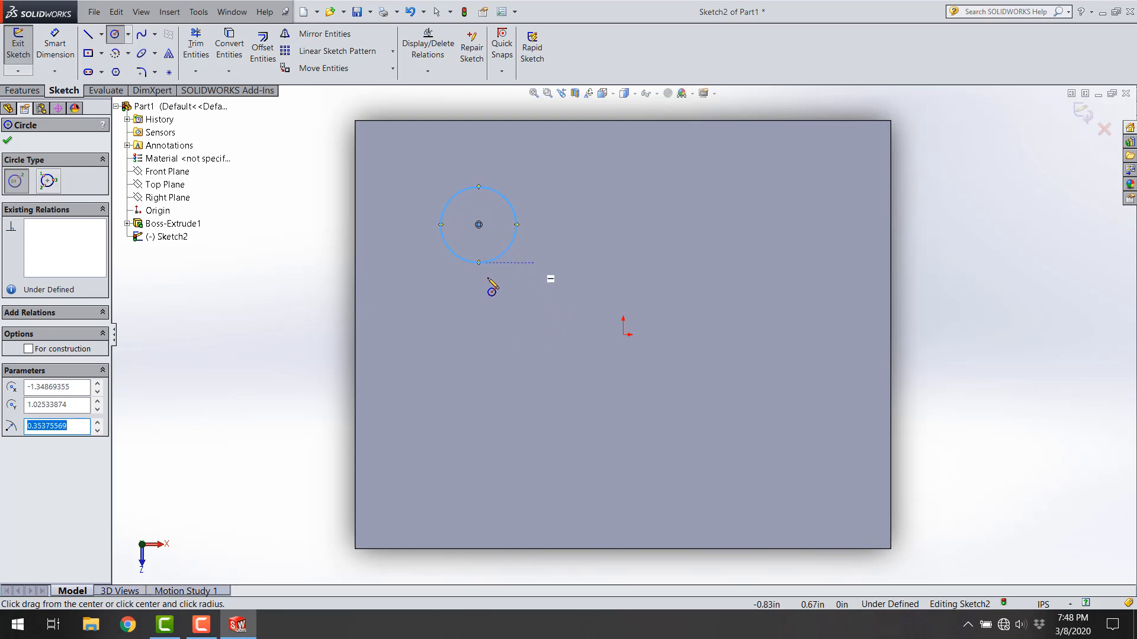
pyautogui.press('Escape')
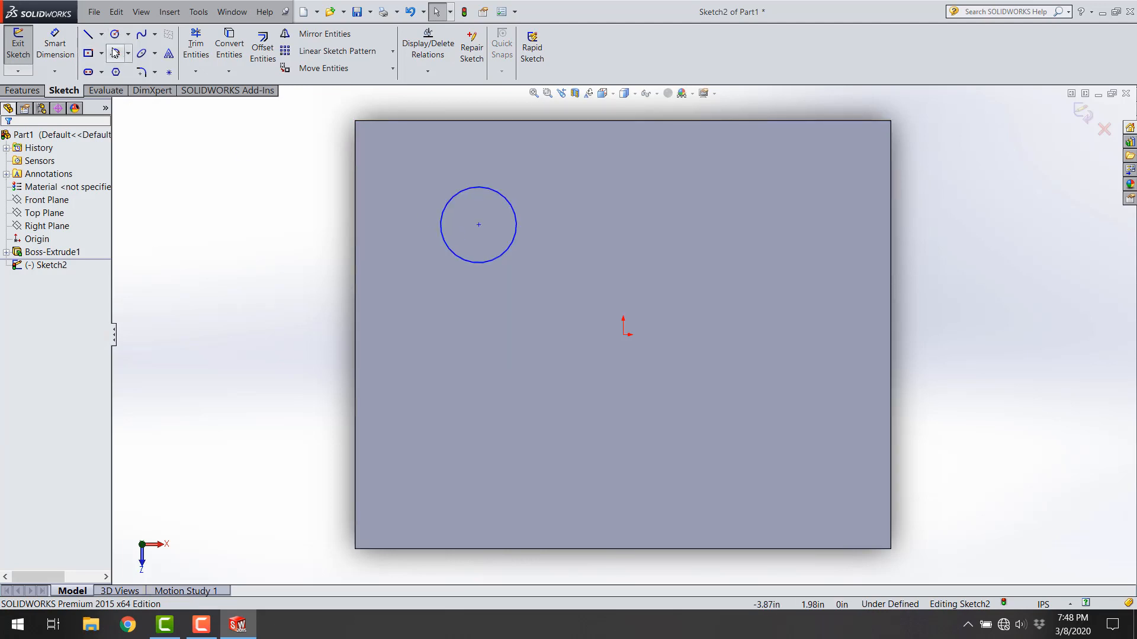
pyautogui.click(52, 44)
pyautogui.click(446, 206)
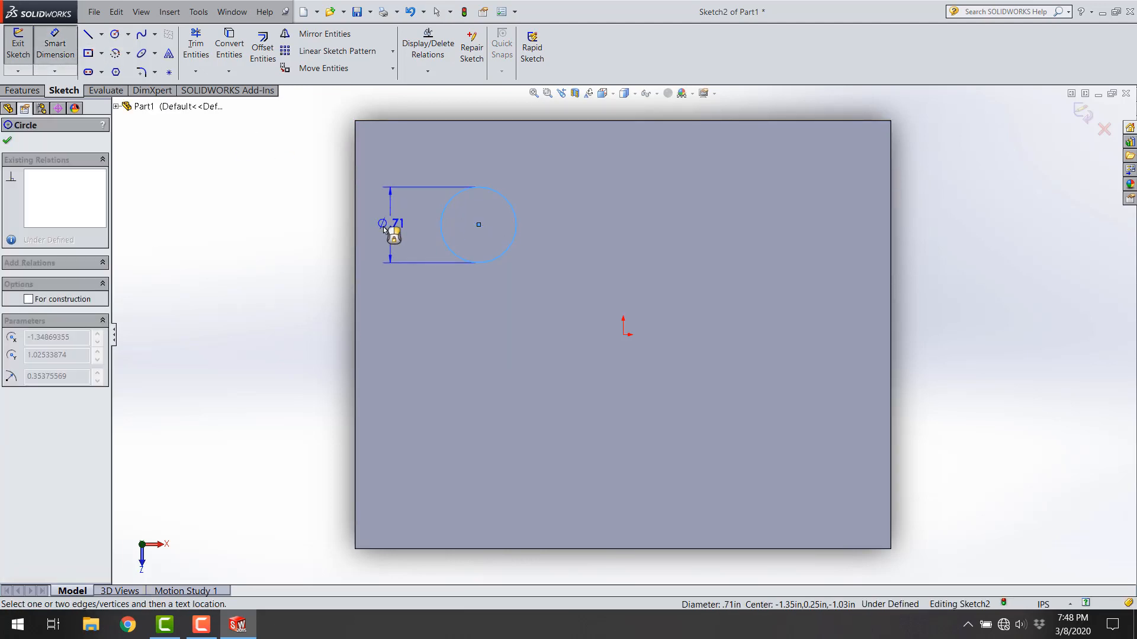
pyautogui.click(299, 233)
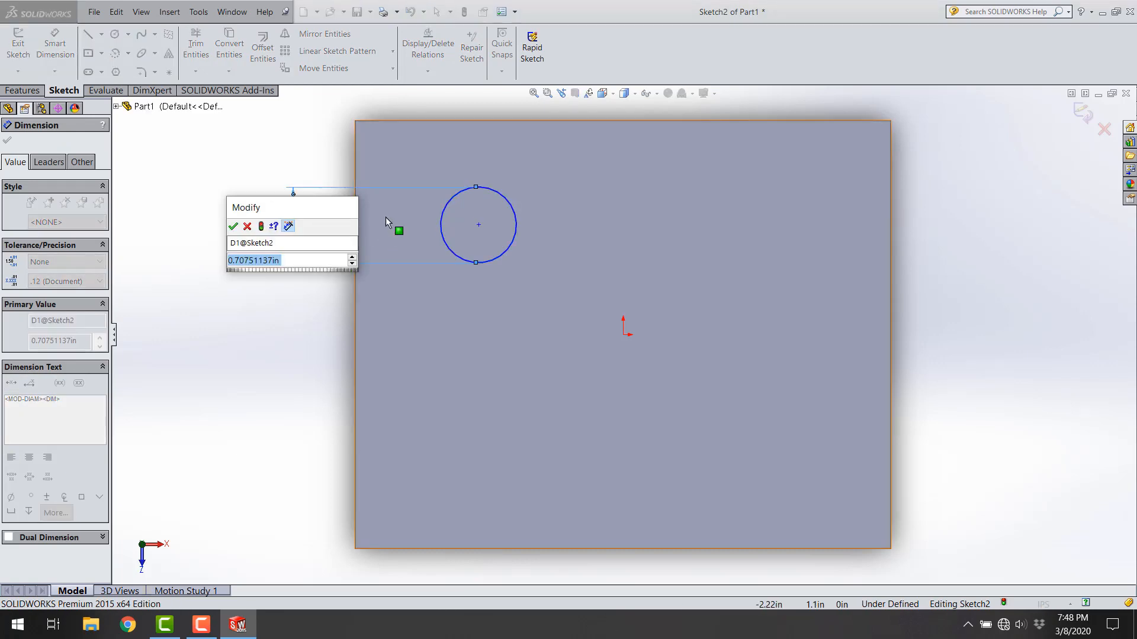
pyautogui.write('1')
pyautogui.press('Return')
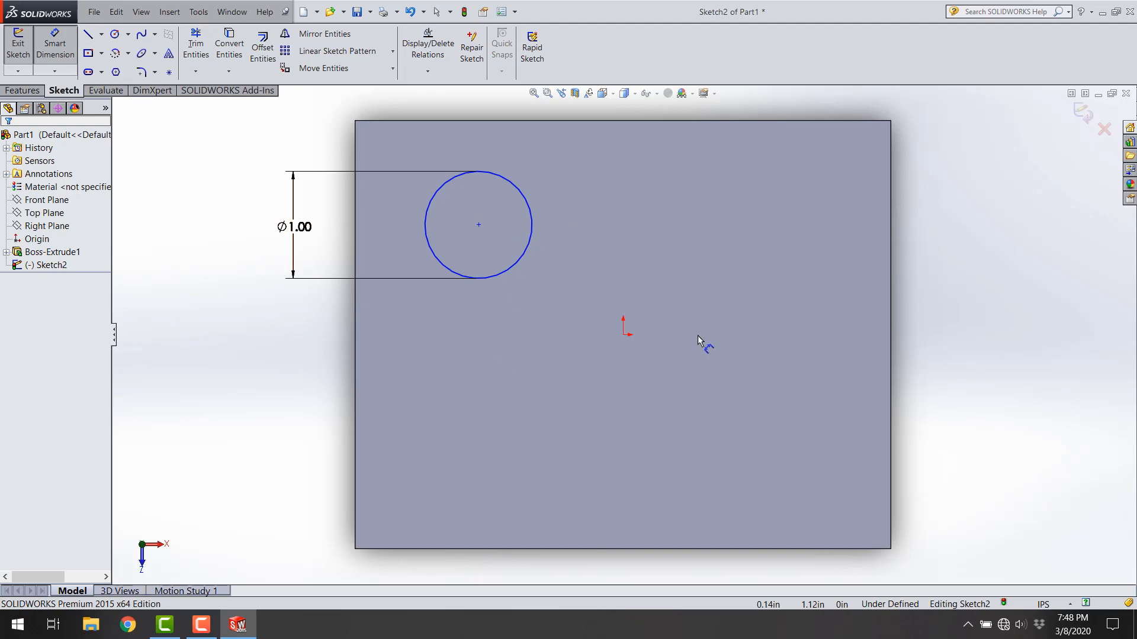
# Step: Draw a vertical centerline from the origin up to the plate's upper edge and check its coincident relation there
pyautogui.click(101, 33)
pyautogui.click(119, 67)
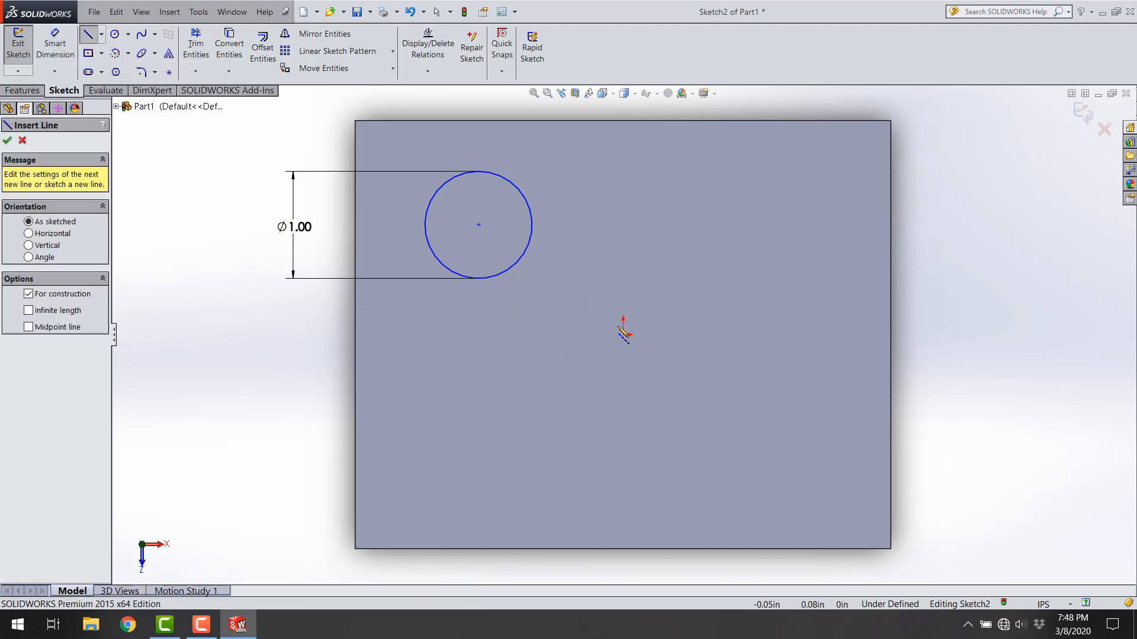
pyautogui.click(624, 334)
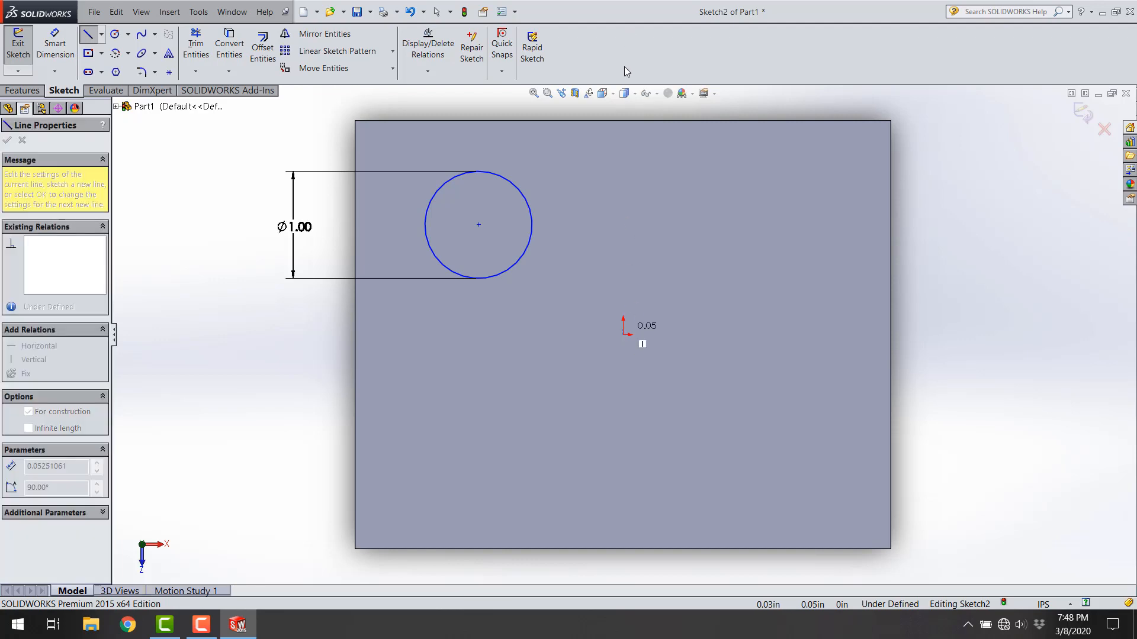
pyautogui.click(623, 120)
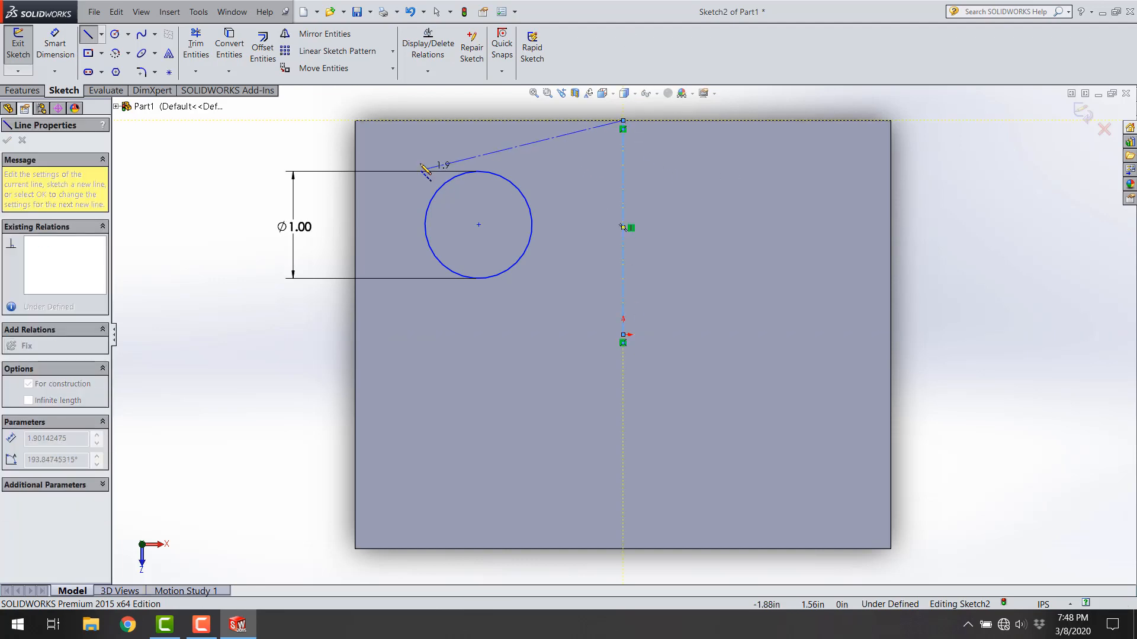
pyautogui.press('Escape')
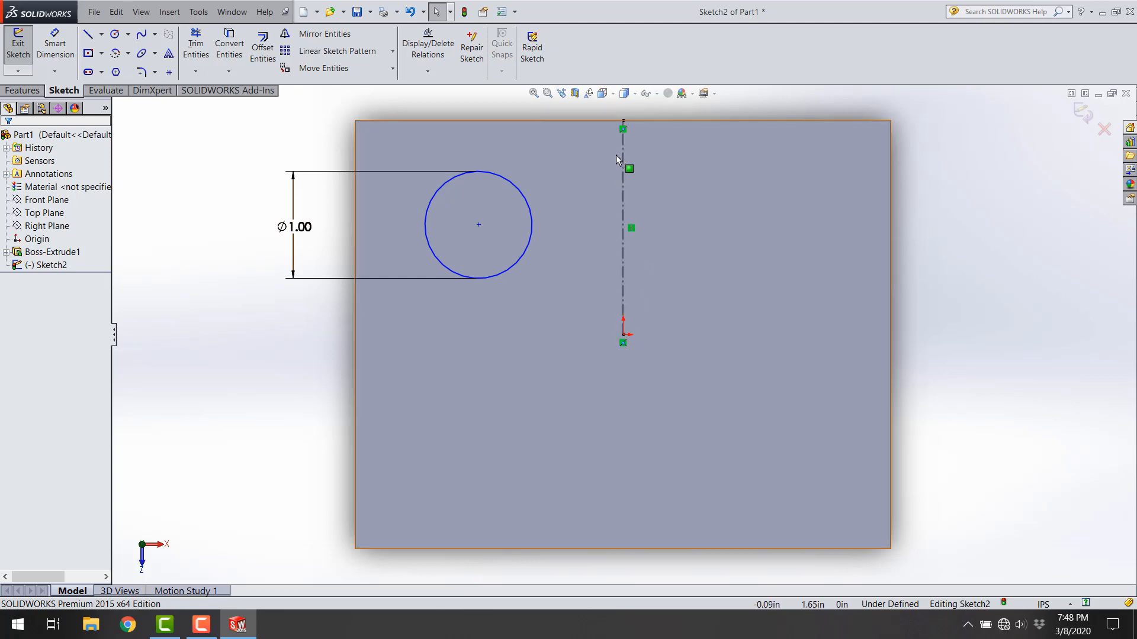
pyautogui.click(623, 129)
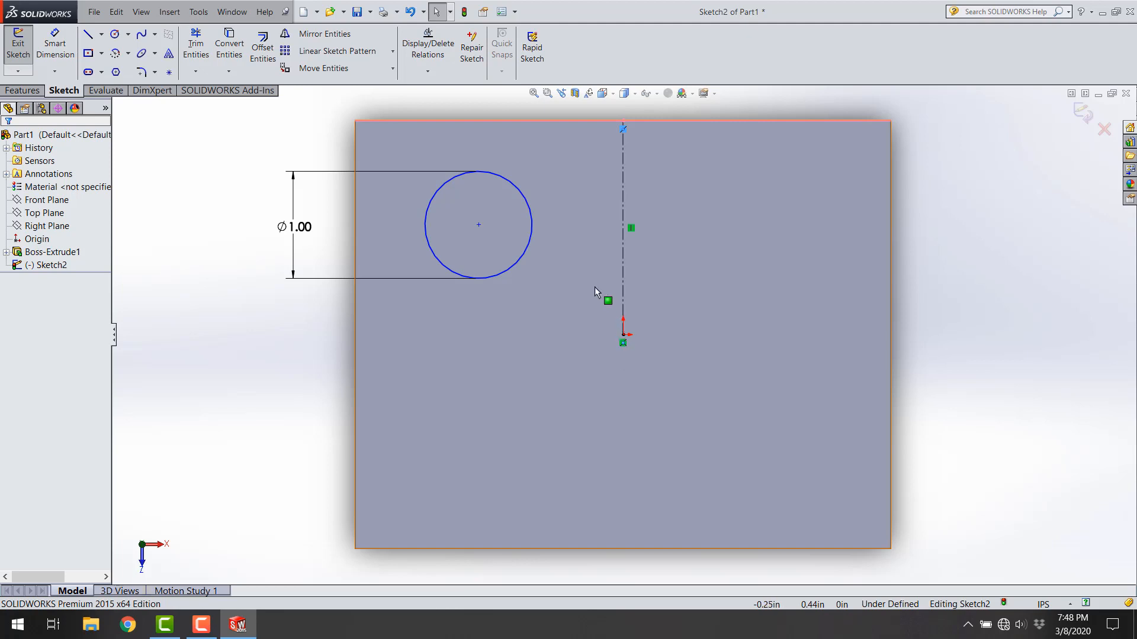
pyautogui.click(944, 288)
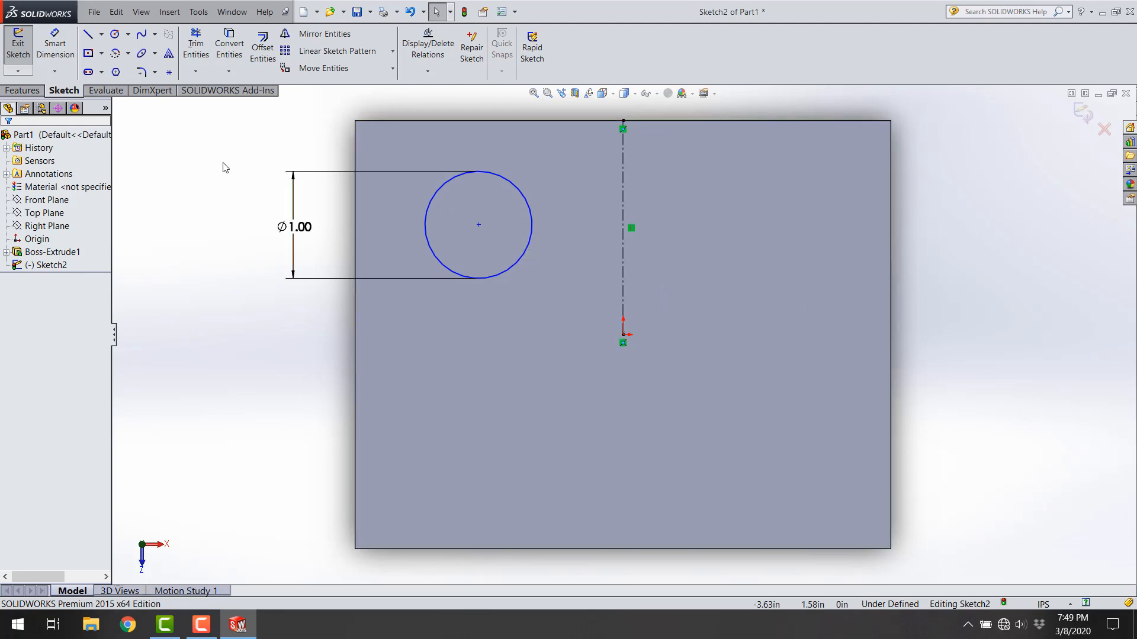
# Step: Dimension the circle's center horizontally from the vertical centerline and set the distance to 1.25 in
pyautogui.click(55, 43)
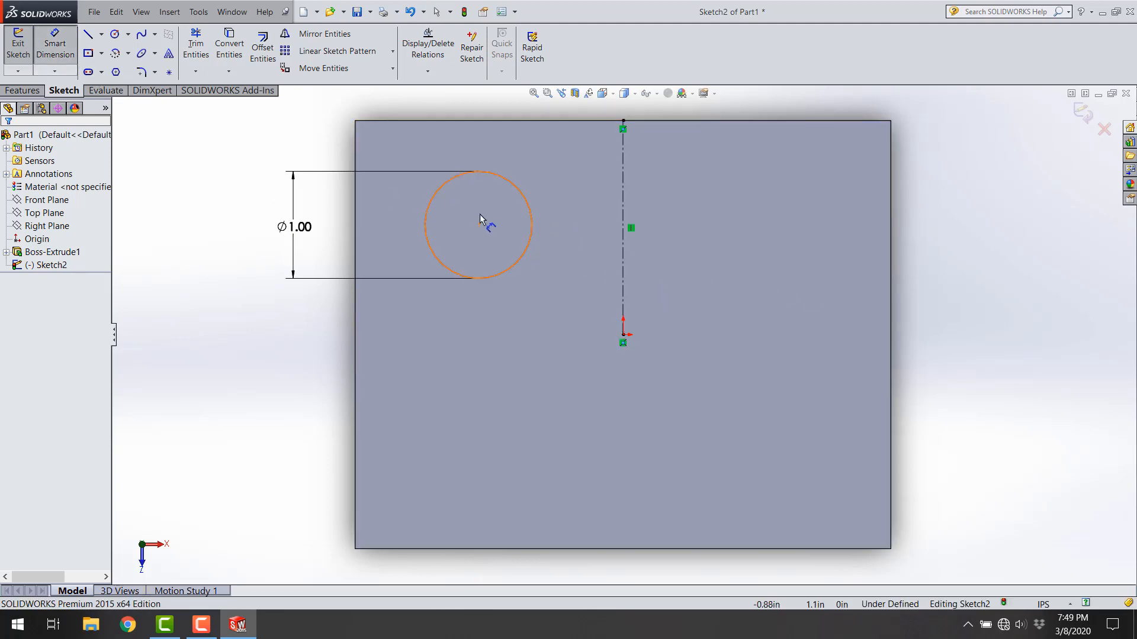
pyautogui.click(479, 226)
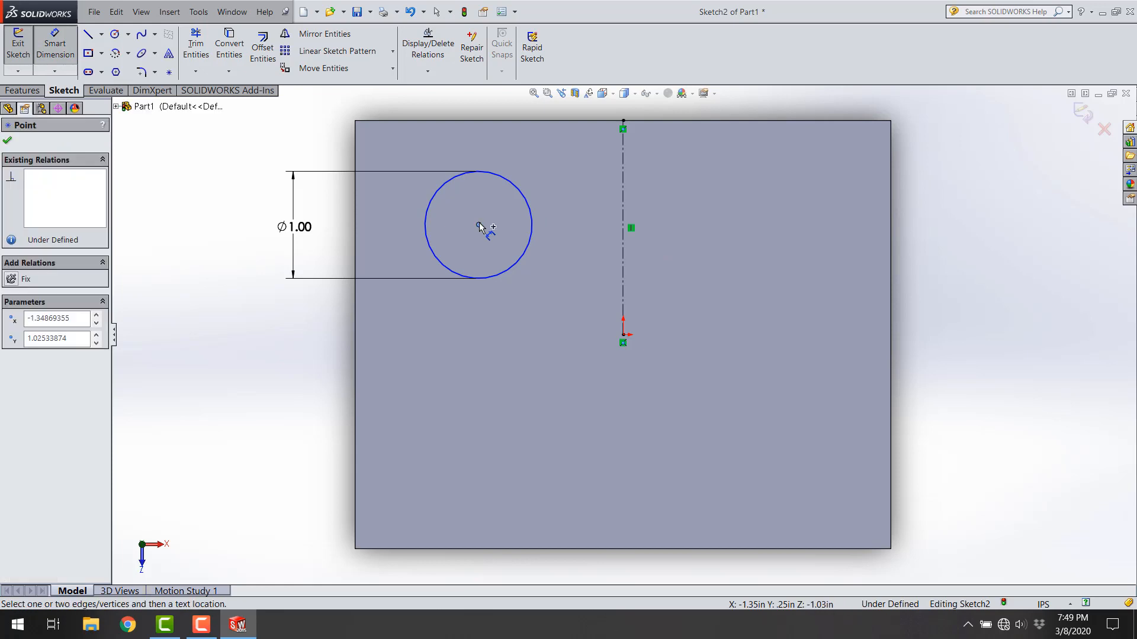
pyautogui.click(622, 208)
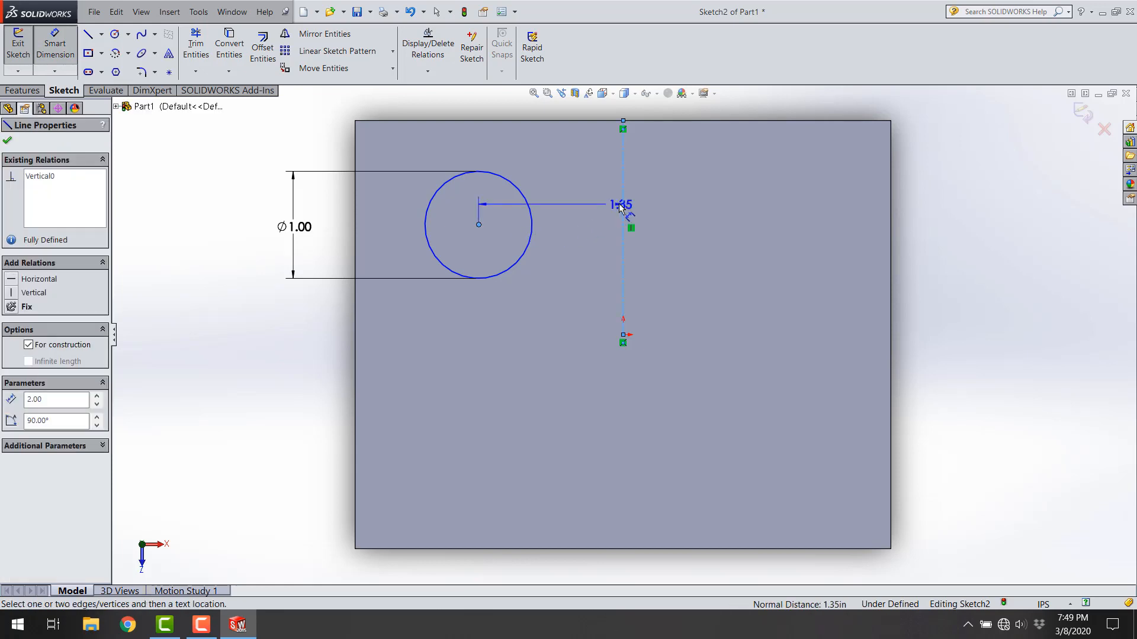
pyautogui.click(565, 169)
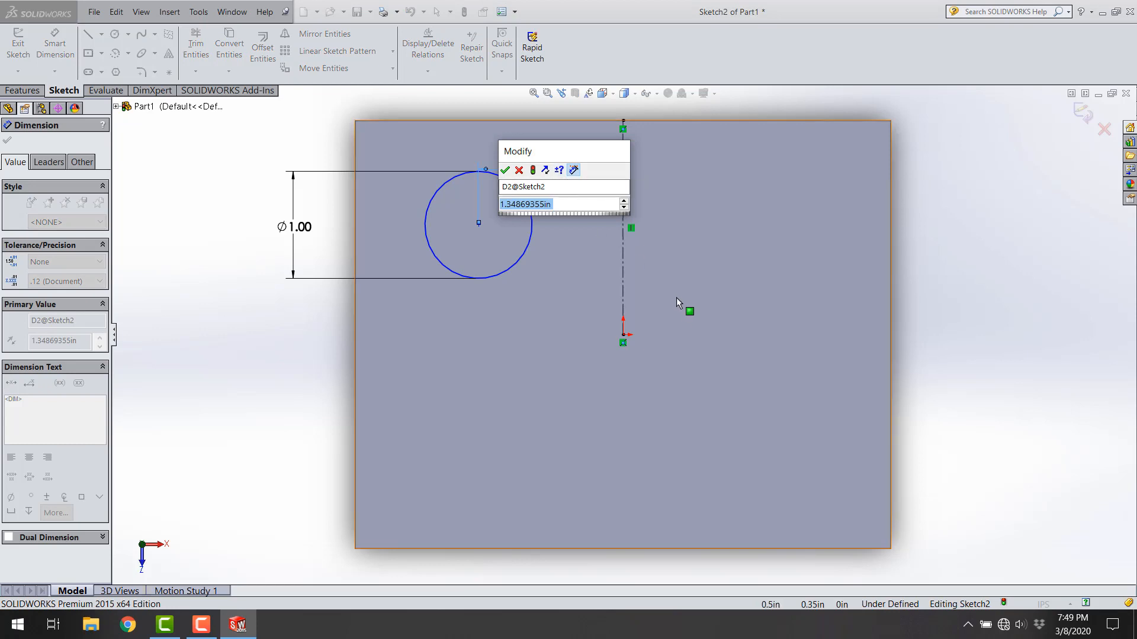
pyautogui.write('1.')
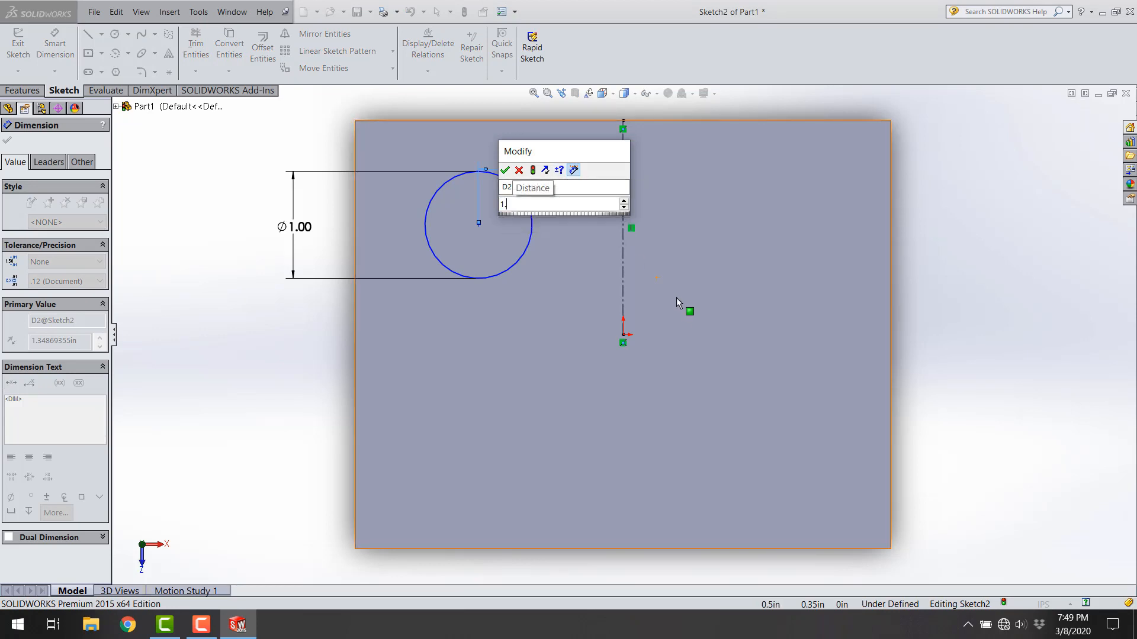
pyautogui.write('25')
pyautogui.press('Return')
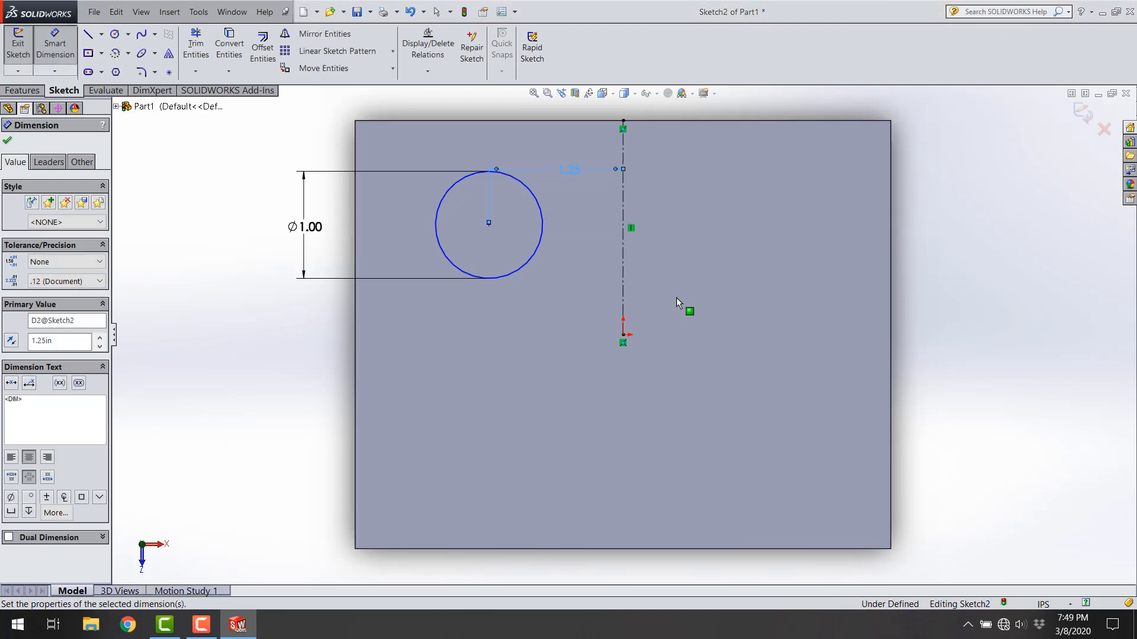
# Step: Dimension the circle's center vertically from the plate's upper edge and set the distance to 1 in
pyautogui.click(488, 224)
pyautogui.click(623, 220)
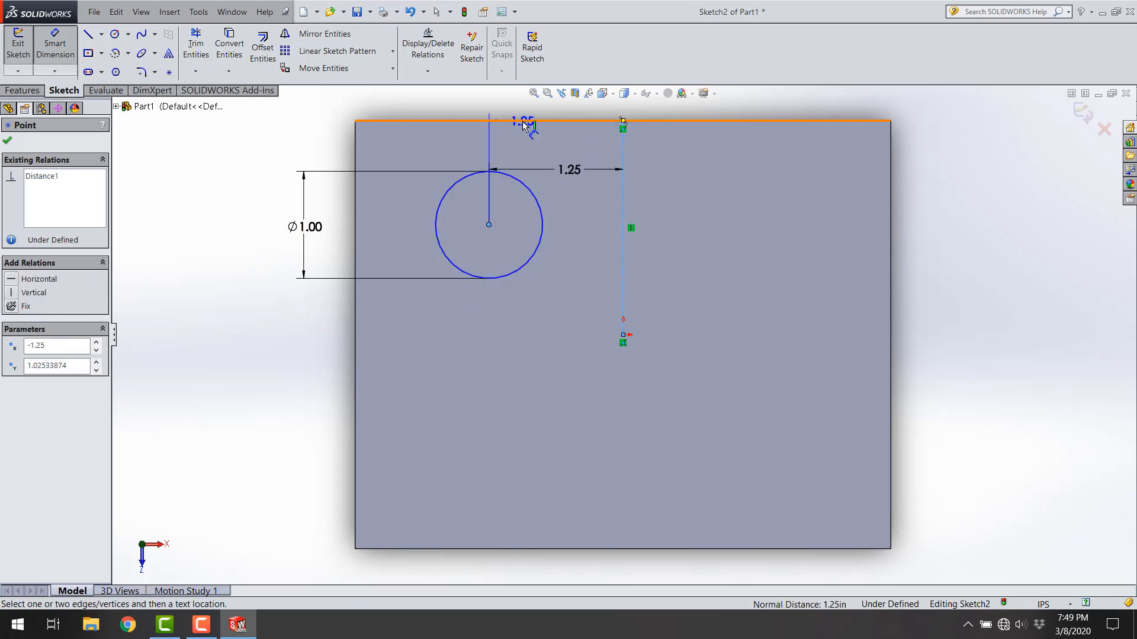
pyautogui.click(522, 120)
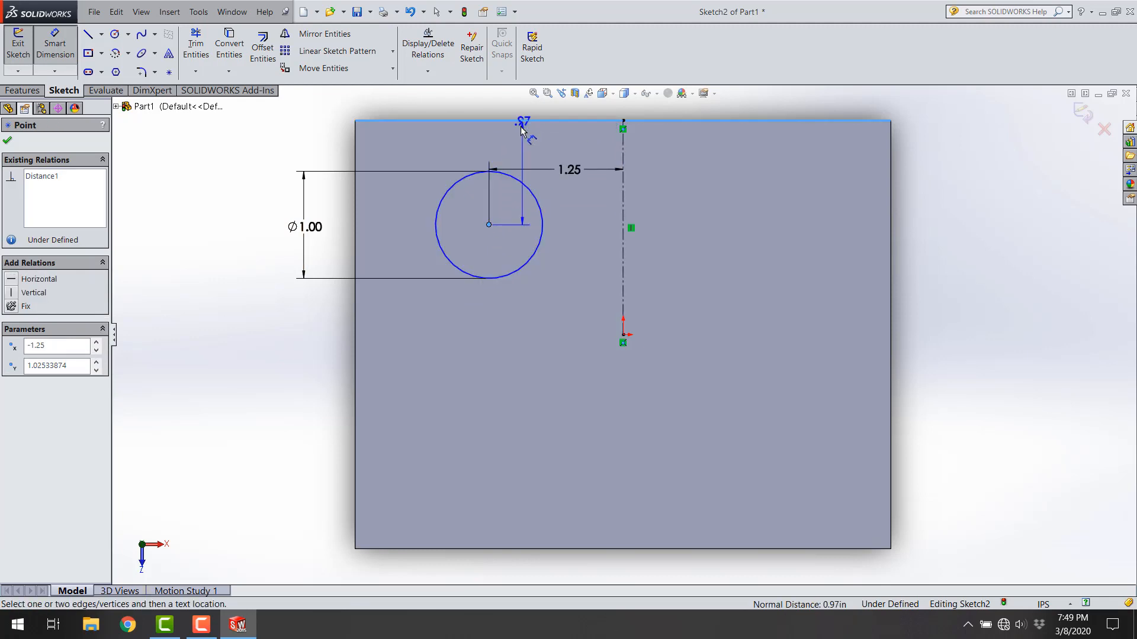
pyautogui.click(429, 147)
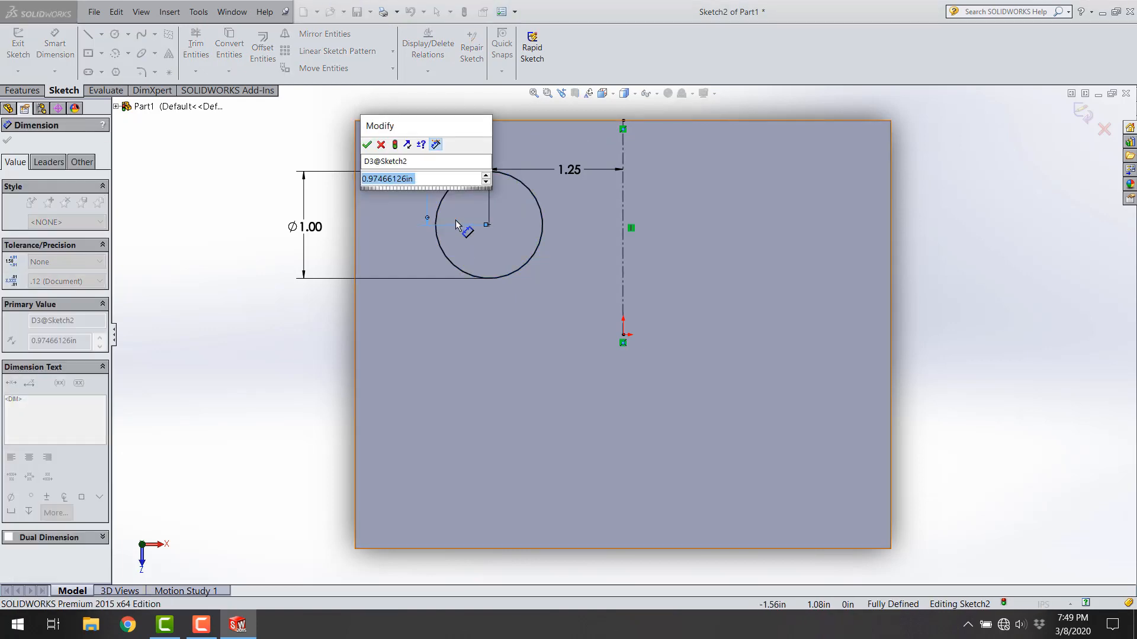
pyautogui.write('1')
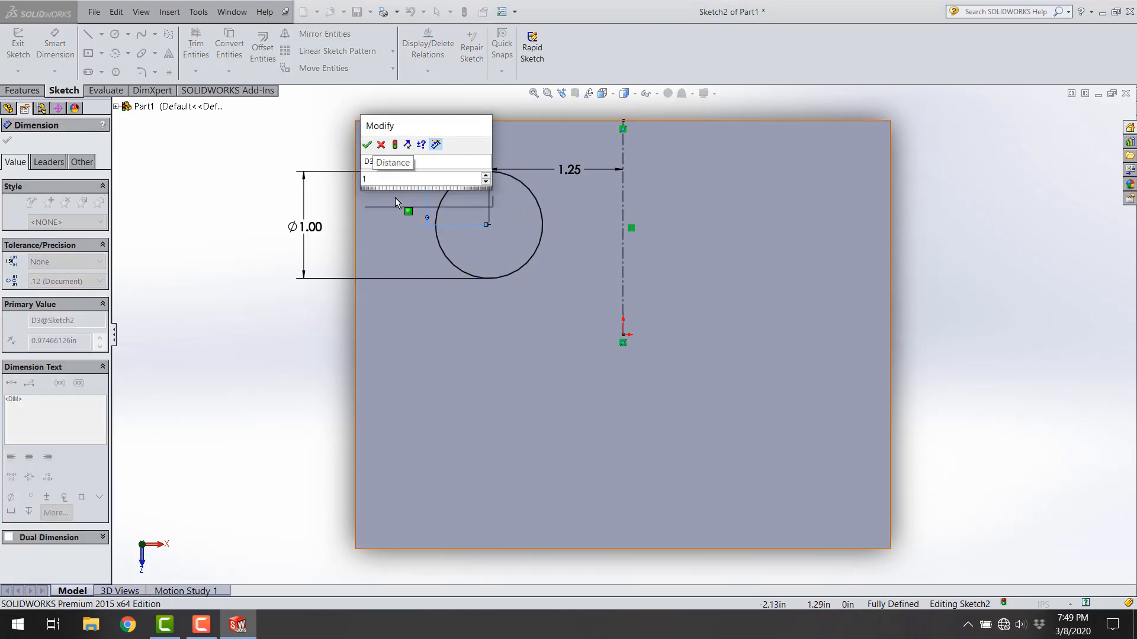
pyautogui.press('Return')
pyautogui.click(336, 196)
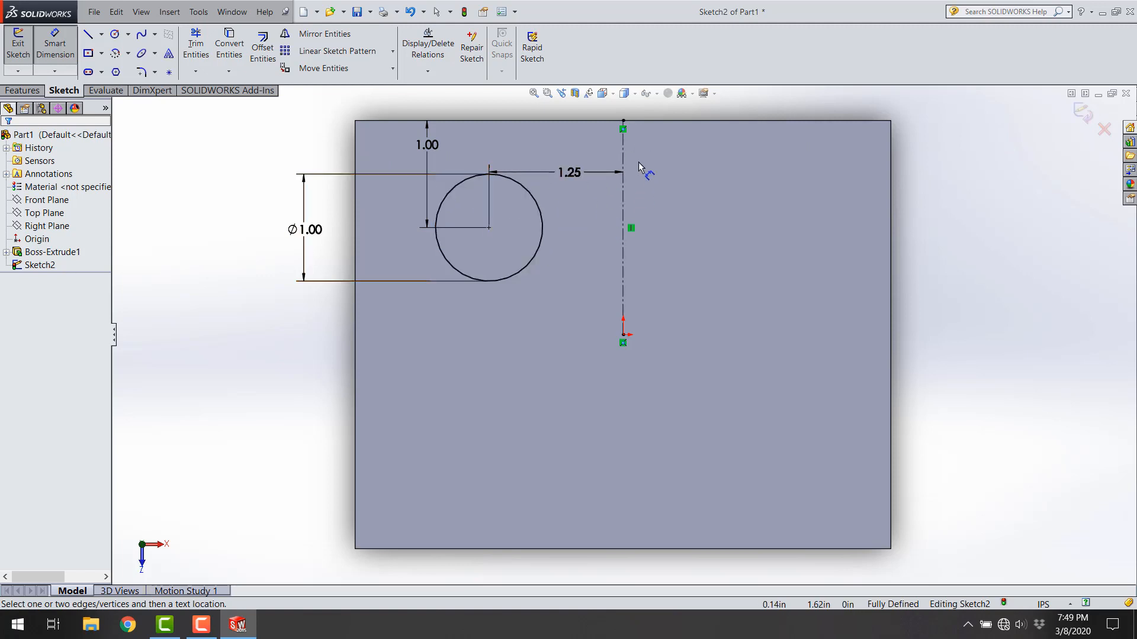
# Step: Exit the circle sketch and extrude it as a blind boss with a depth of 0.5 in
pyautogui.click(1079, 105)
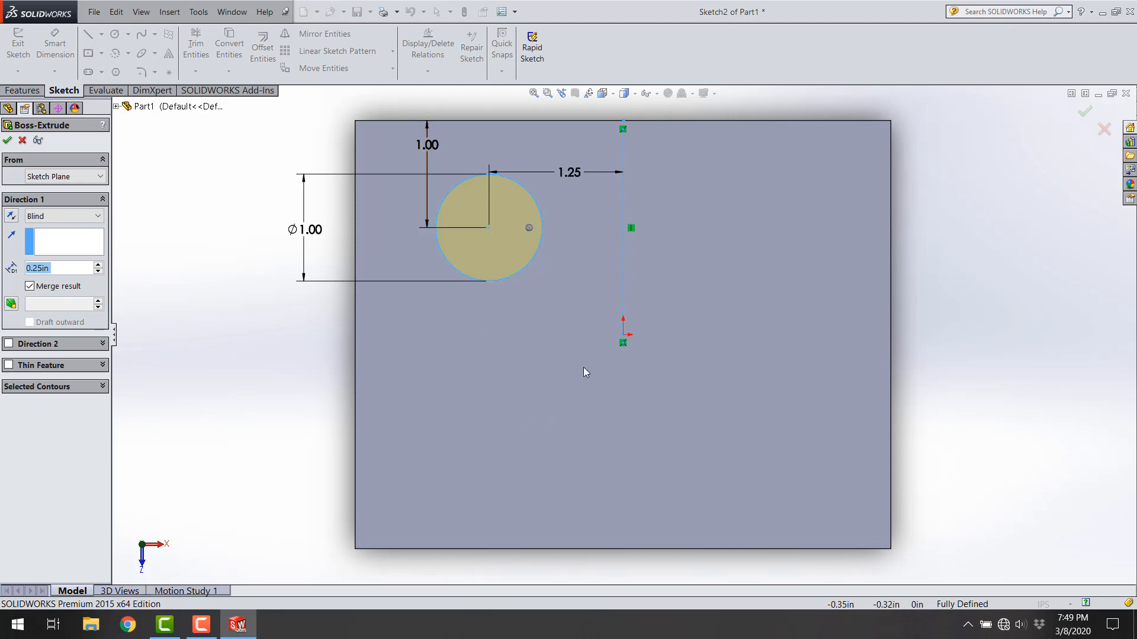
pyautogui.moveTo(584, 367); pyautogui.dragTo(538, 364, button='middle')
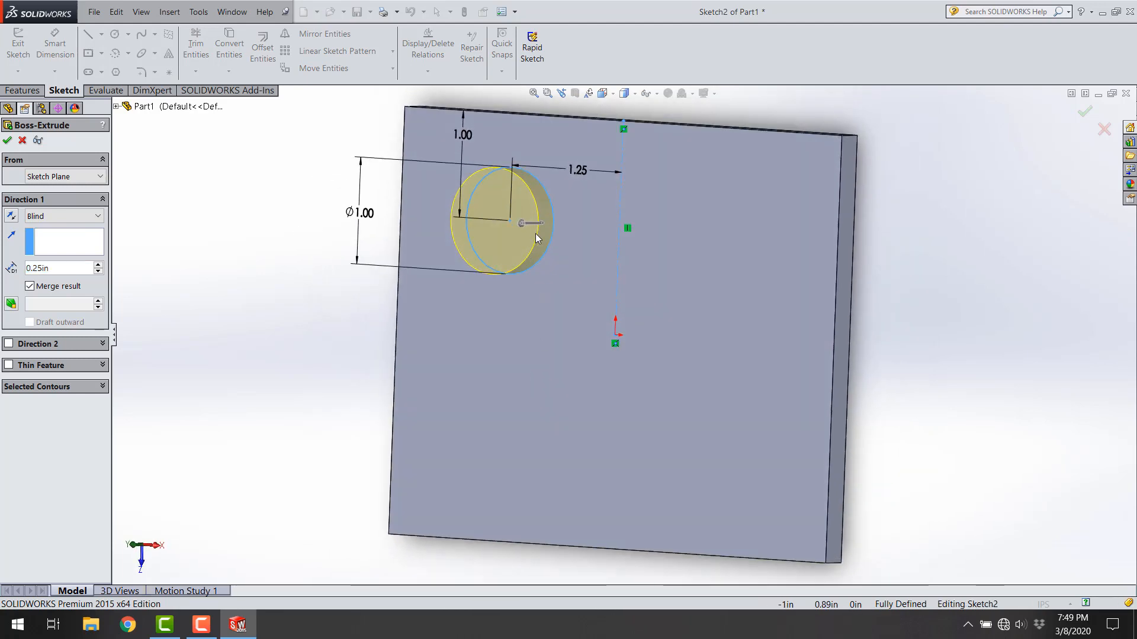
pyautogui.doubleClick(36, 270)
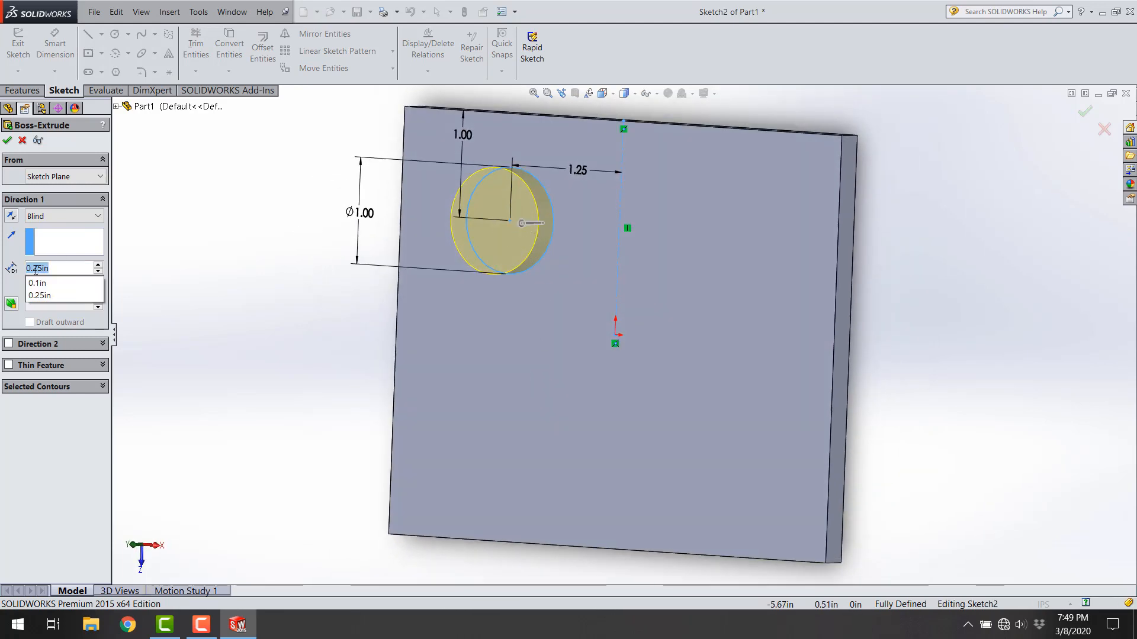
pyautogui.write('.5')
pyautogui.press('Return')
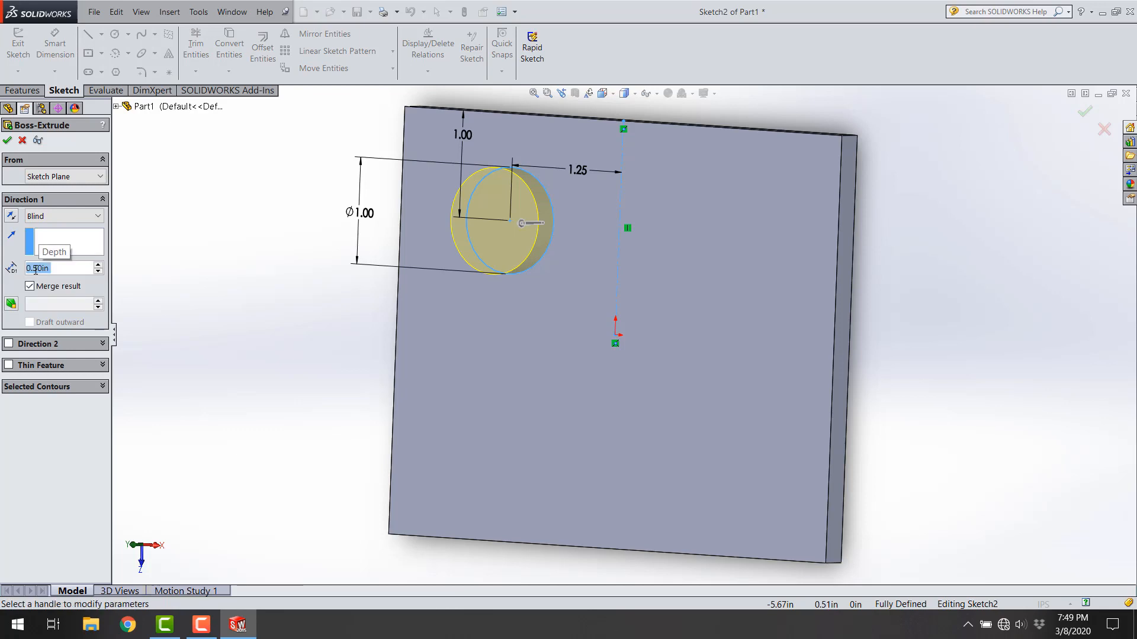
pyautogui.click(7, 141)
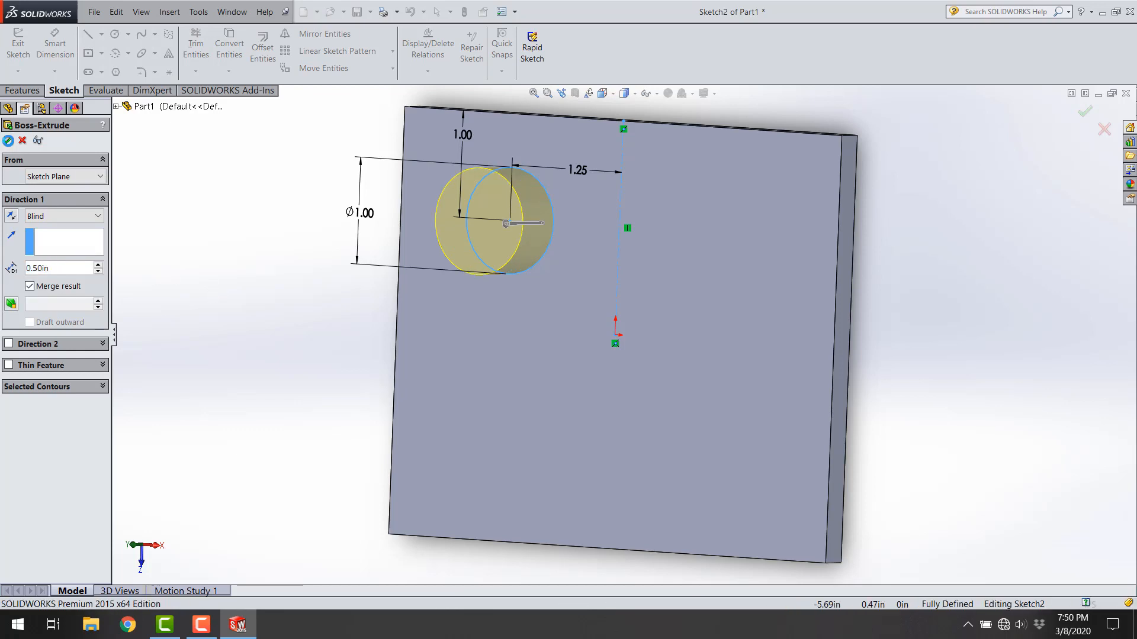
# Step: Fillet the outer circular edge of the round boss with a 0.1 in radius
pyautogui.moveTo(320, 255); pyautogui.dragTo(655, 234, button='middle')
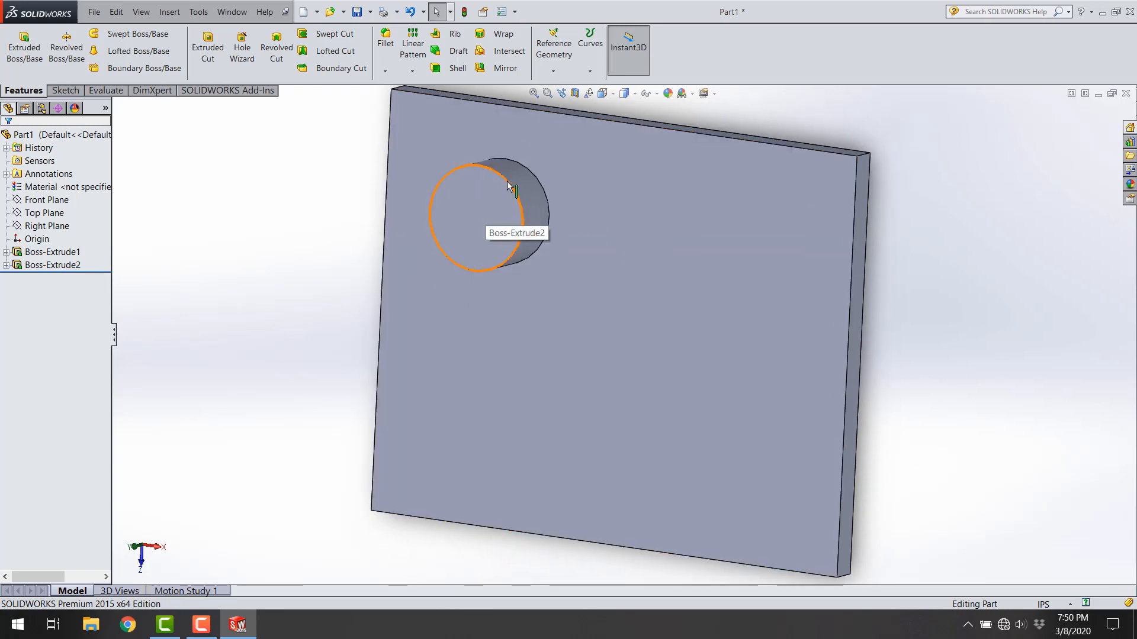
pyautogui.click(468, 227)
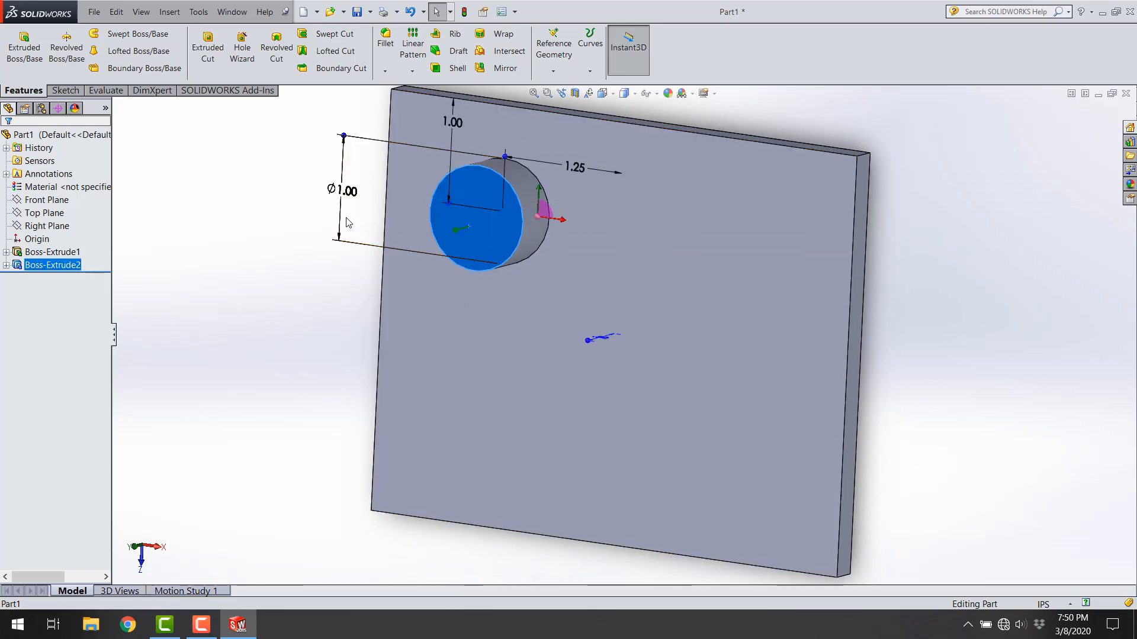
pyautogui.click(286, 149)
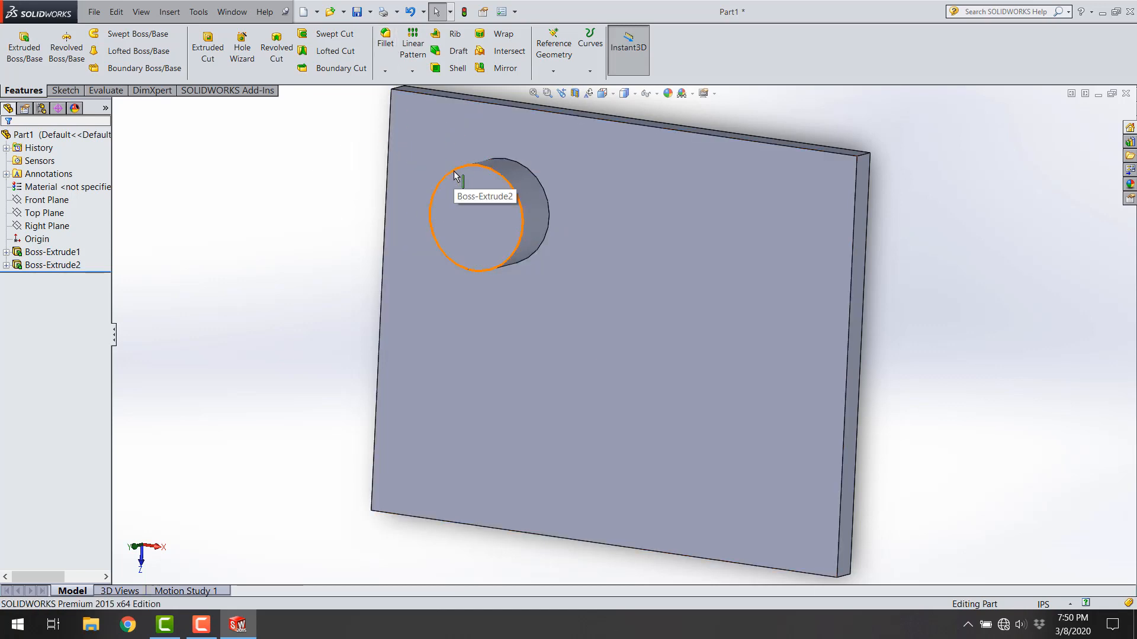
pyautogui.click(384, 54)
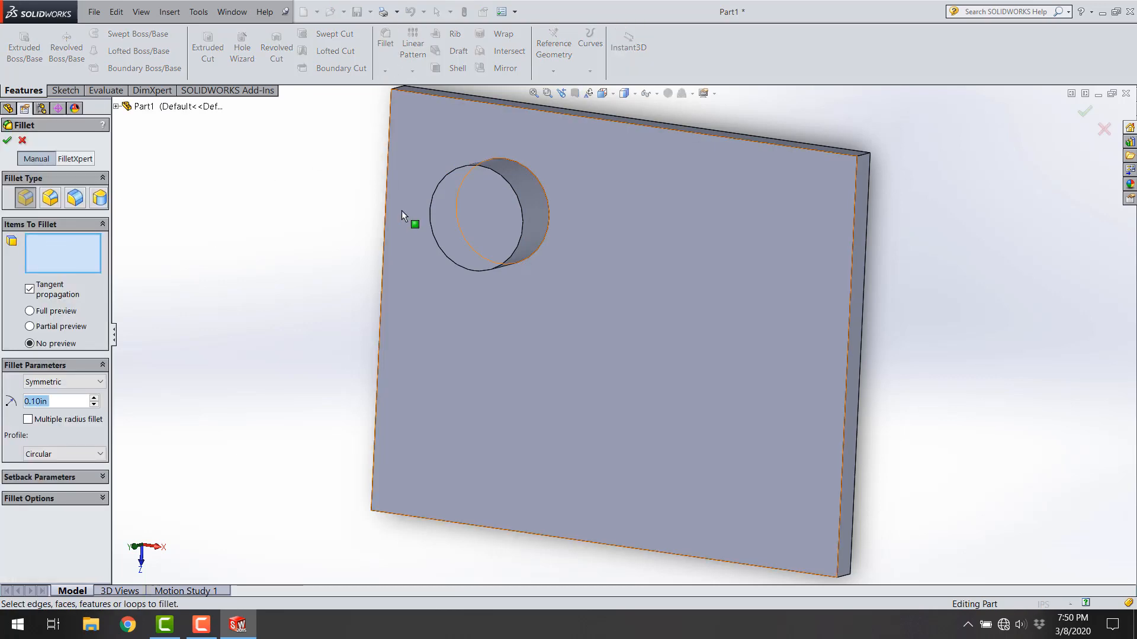
pyautogui.click(460, 166)
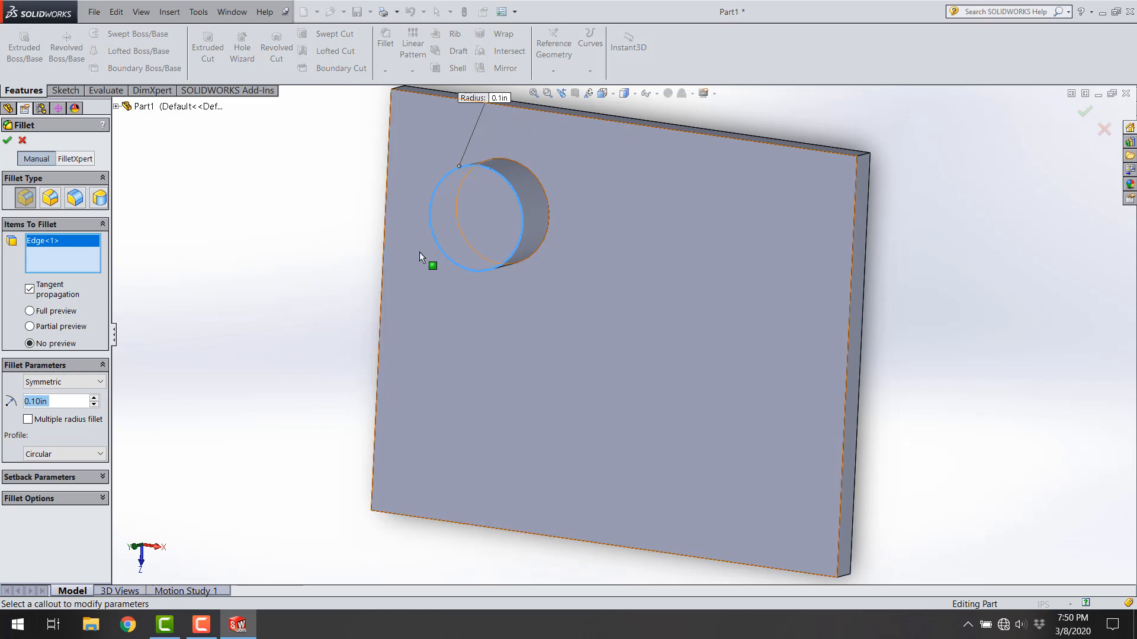
pyautogui.click(7, 141)
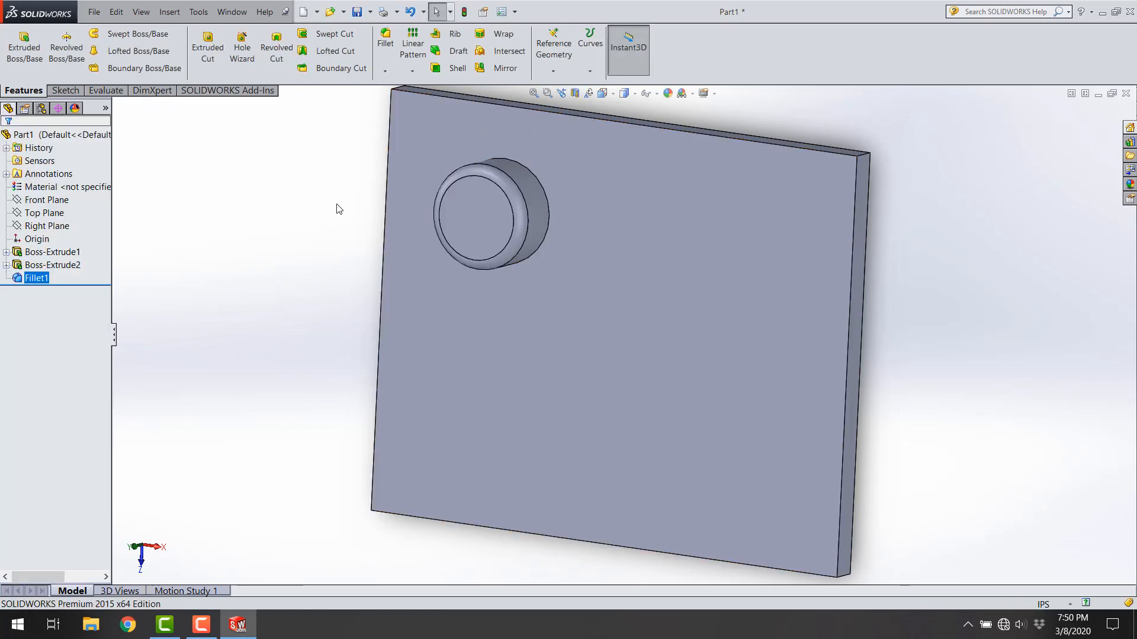
pyautogui.click(518, 188)
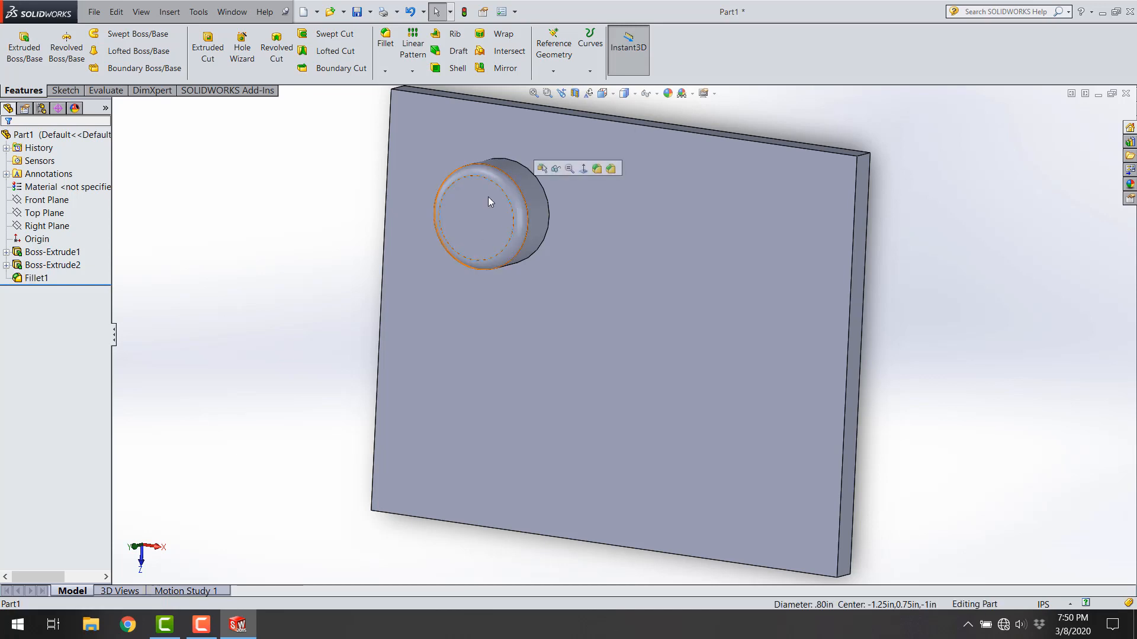
pyautogui.click(312, 183)
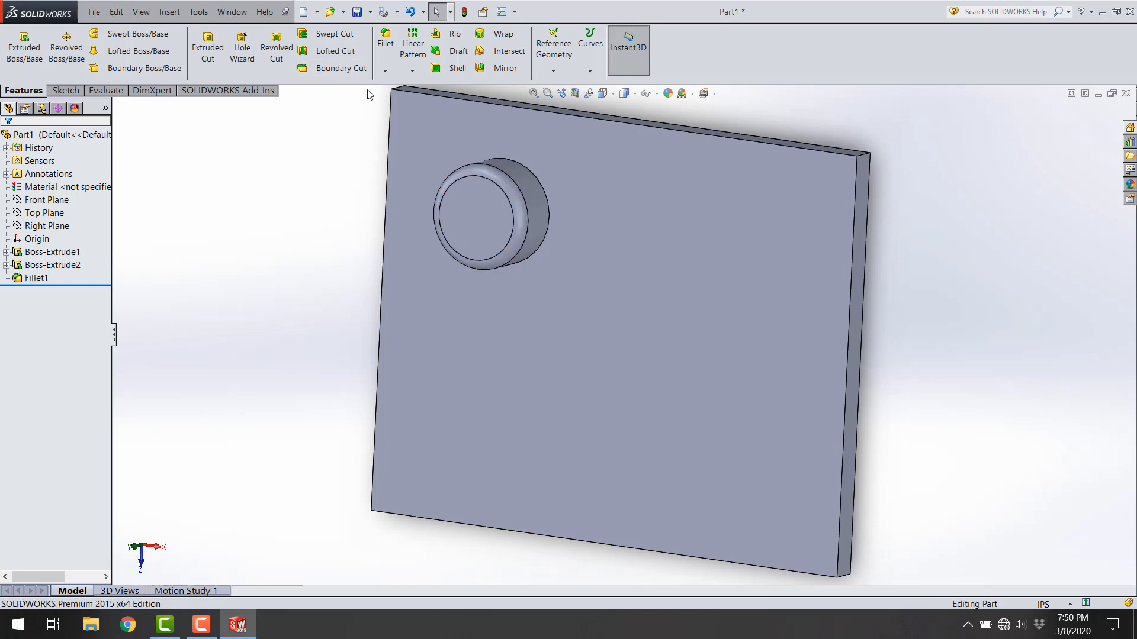
# Step: Delete the fillet feature from the round boss's outer edge
pyautogui.click(27, 280)
pyautogui.rightClick(27, 280)
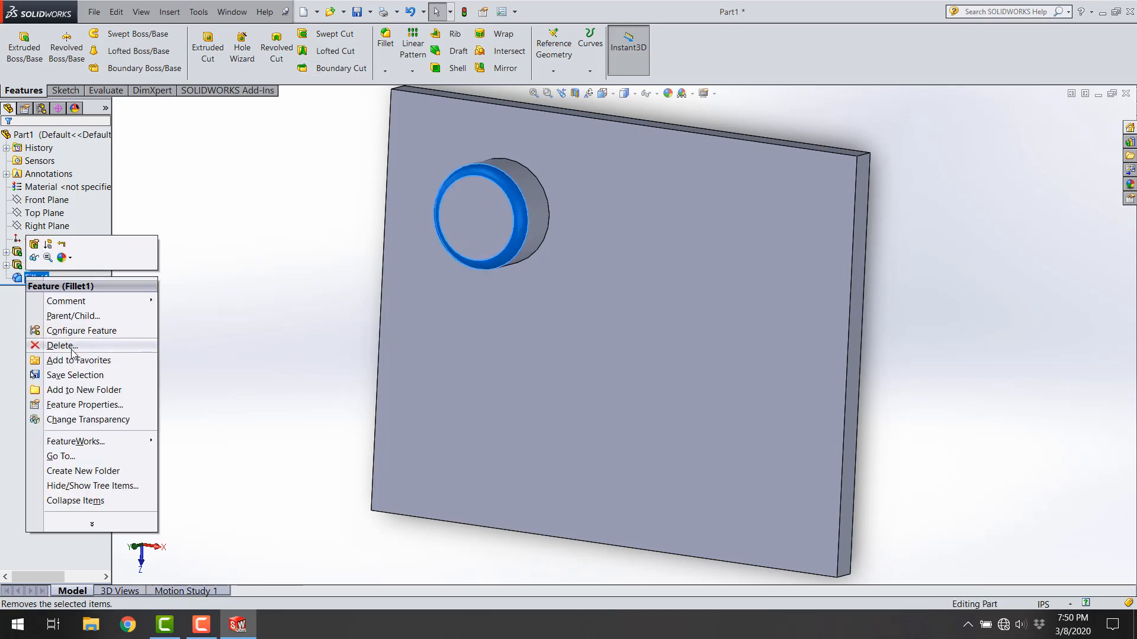
pyautogui.click(61, 346)
pyautogui.click(670, 242)
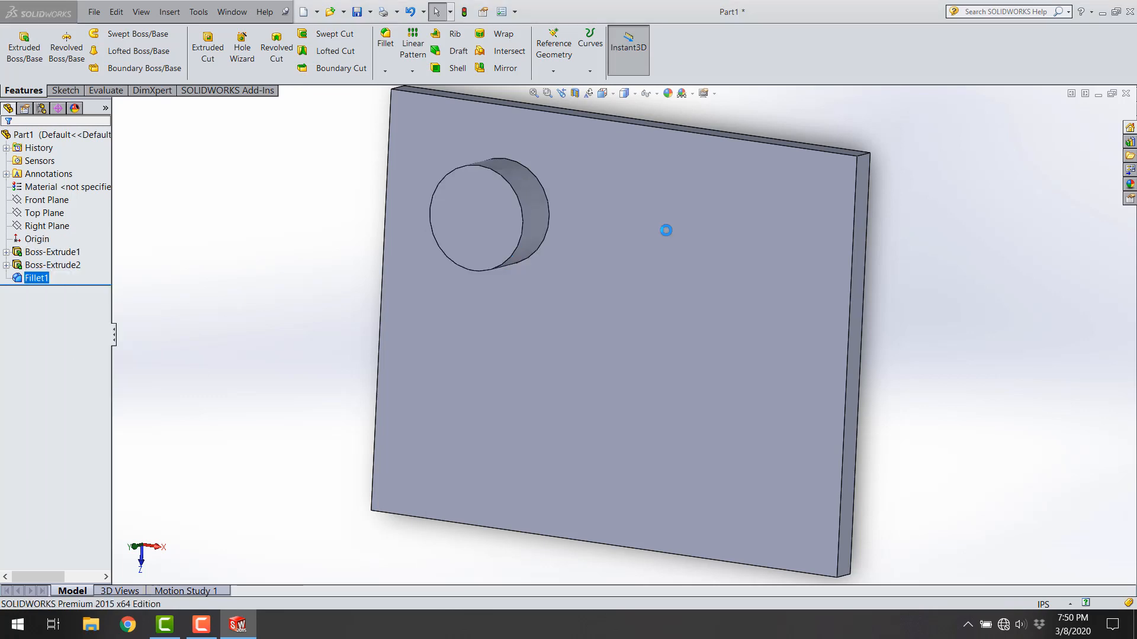
# Step: Fillet the round boss by selecting its flat end face, using a 0.1 in radius
pyautogui.click(477, 206)
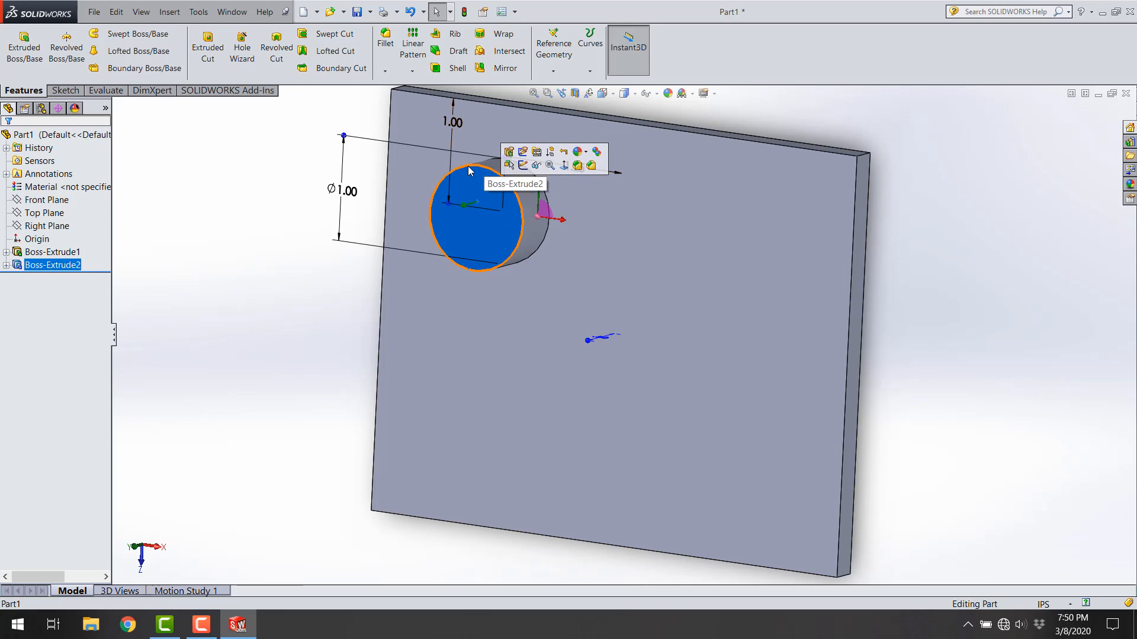
pyautogui.click(415, 138)
pyautogui.click(385, 39)
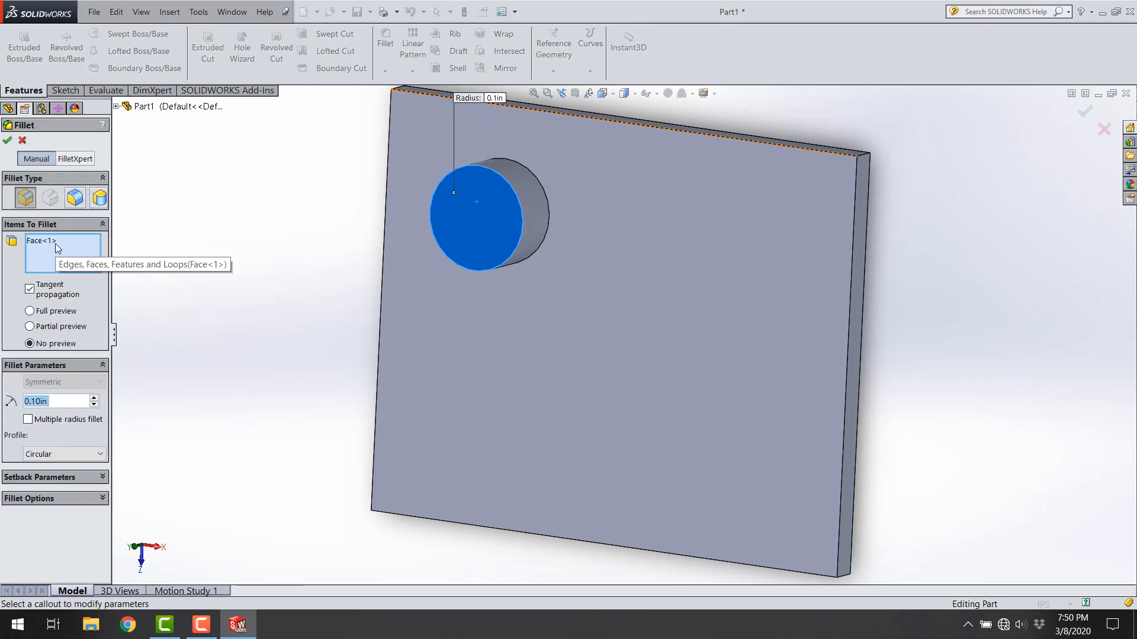
pyautogui.click(7, 140)
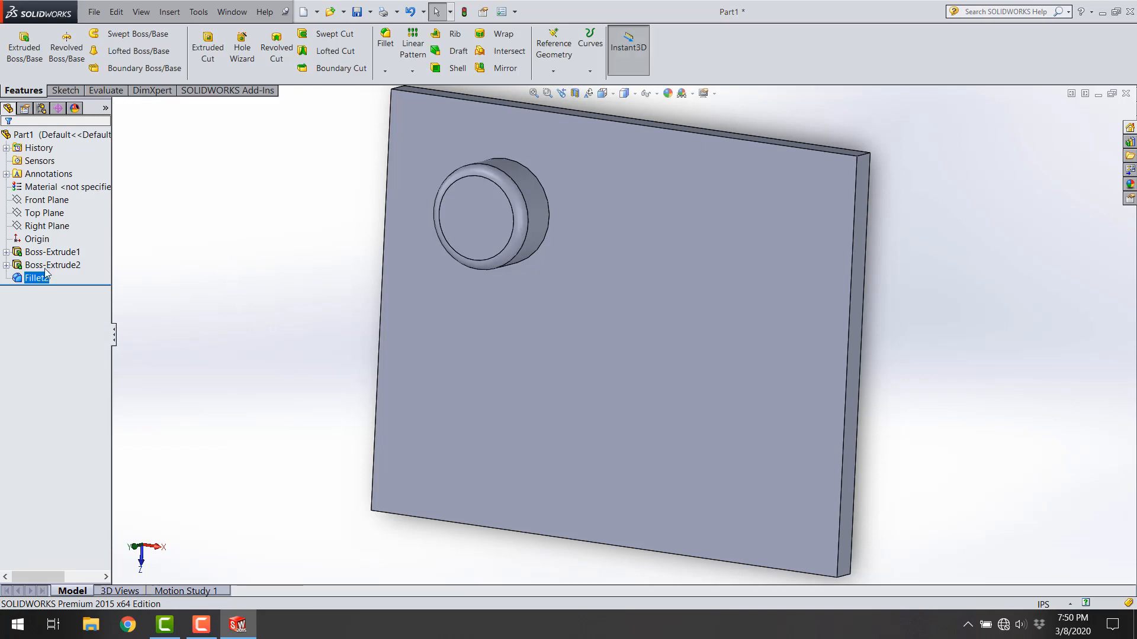
pyautogui.rightClick(36, 280)
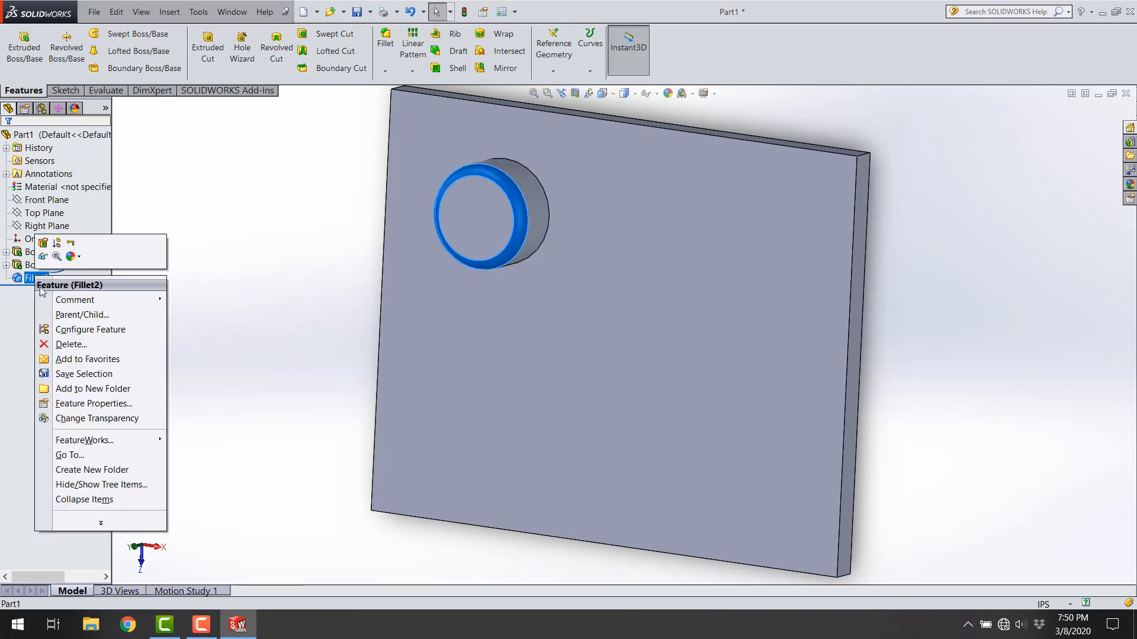
pyautogui.click(62, 345)
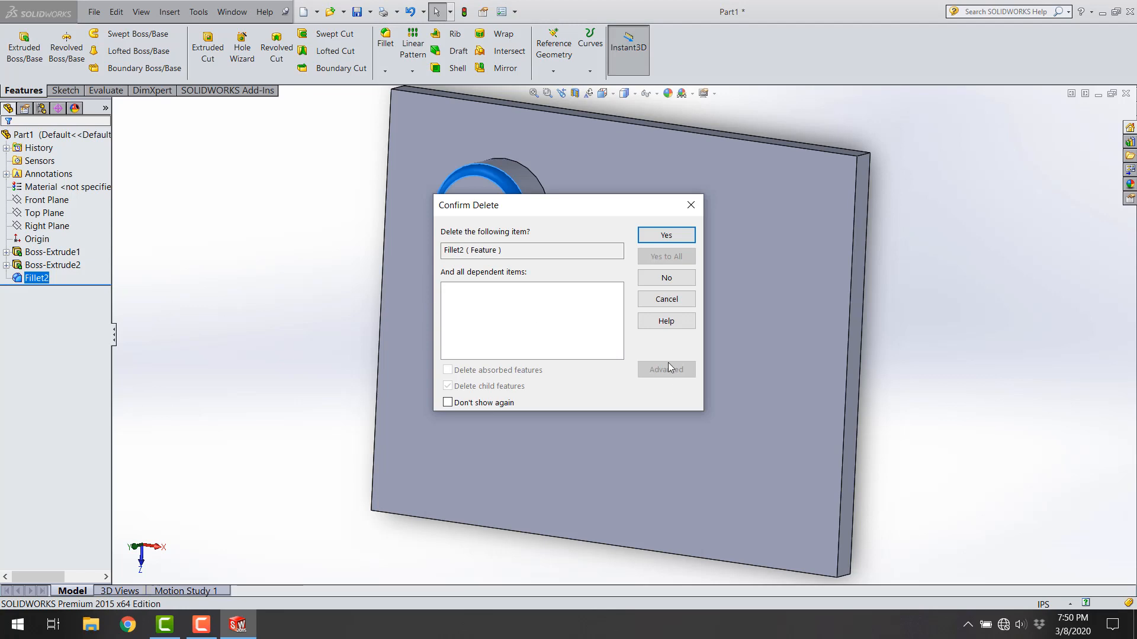
pyautogui.click(658, 300)
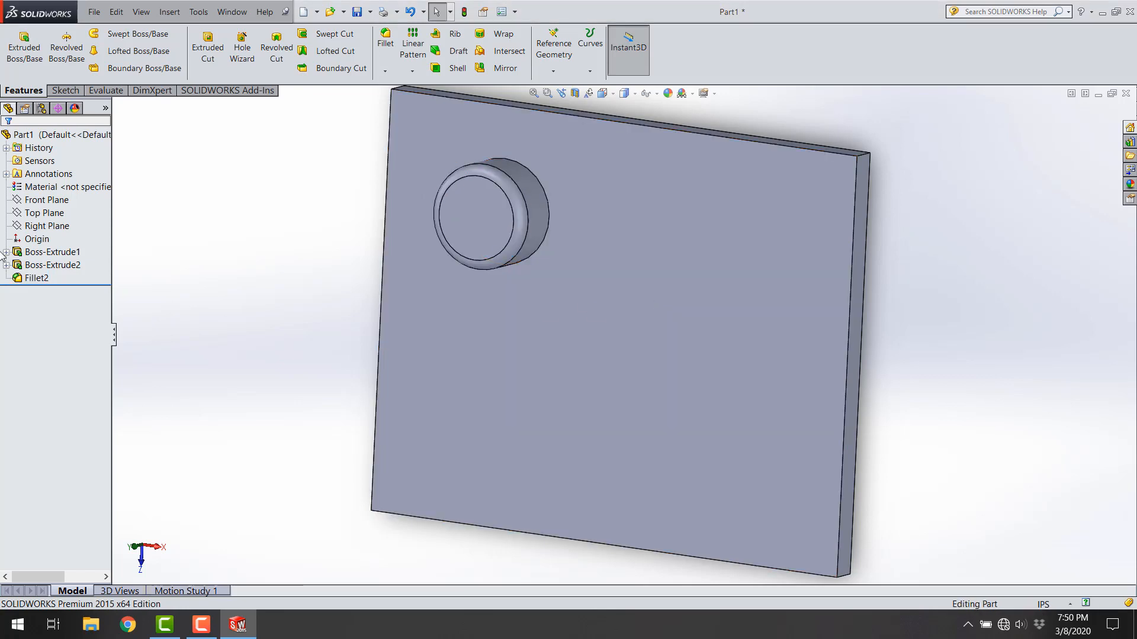
# Step: Edit the fillet on the round boss and set its radius to 0.15 in
pyautogui.rightClick(45, 281)
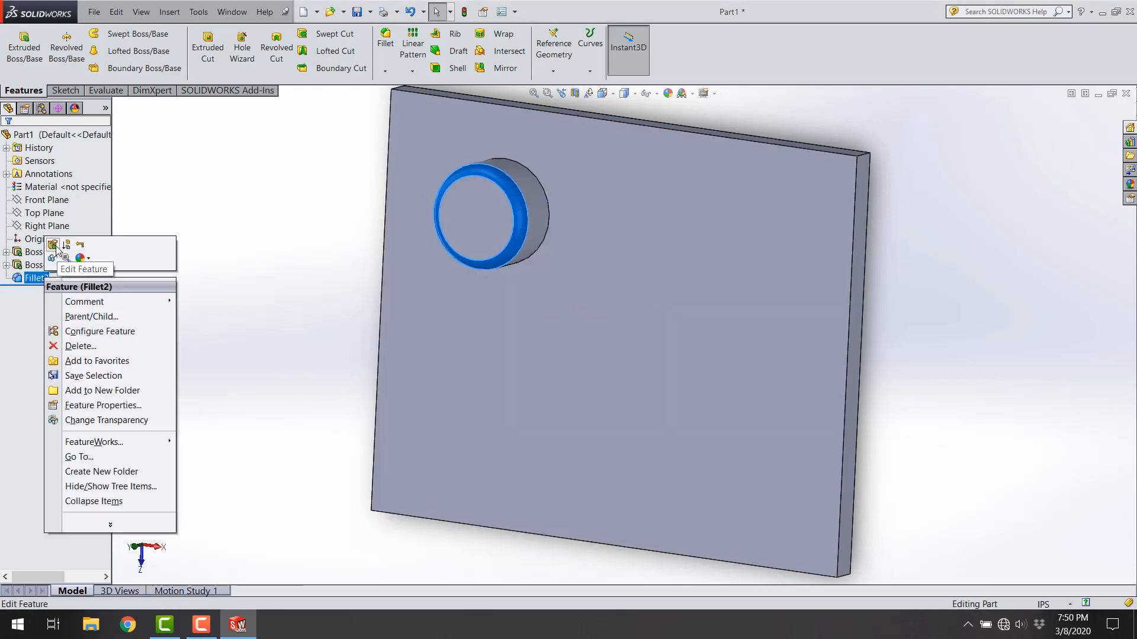
pyautogui.click(55, 245)
pyautogui.click(69, 337)
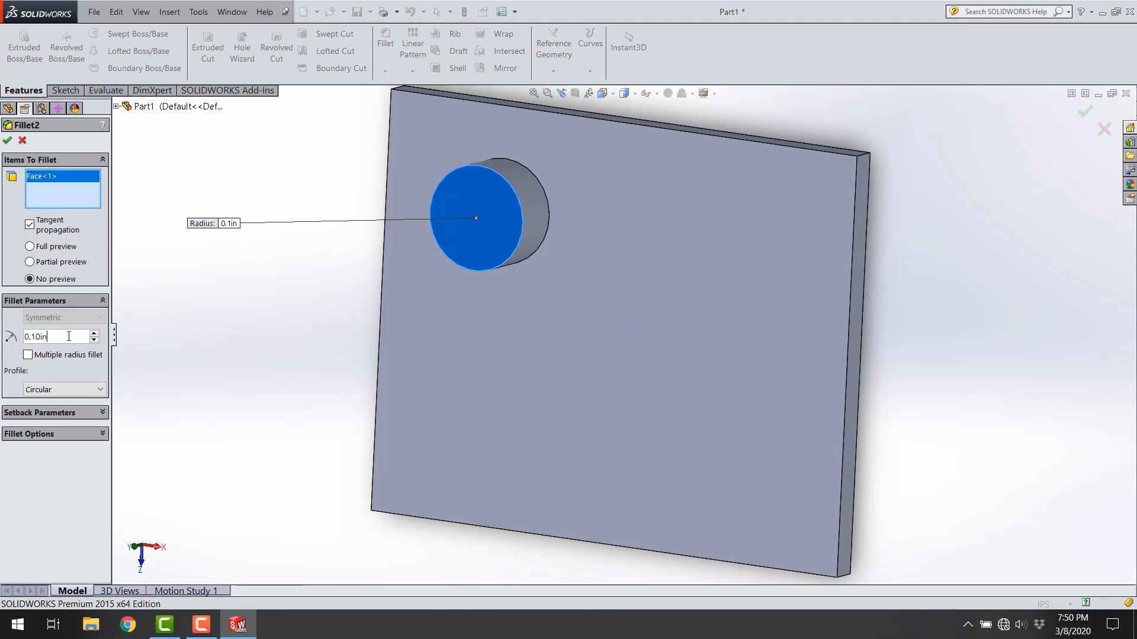
pyautogui.write('.15')
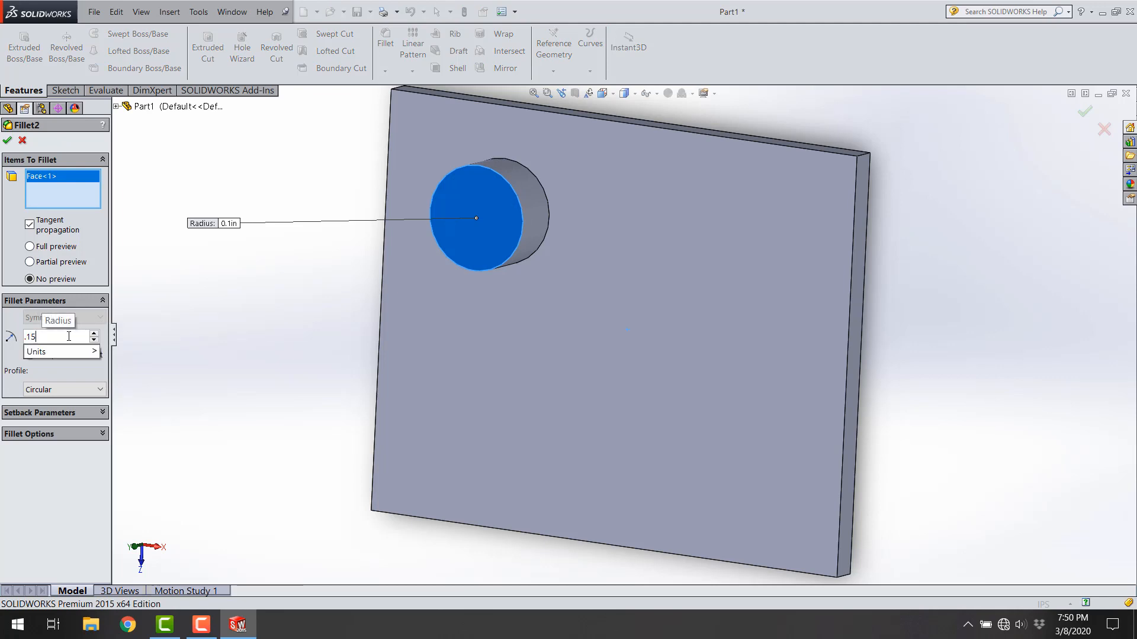
pyautogui.press('Return')
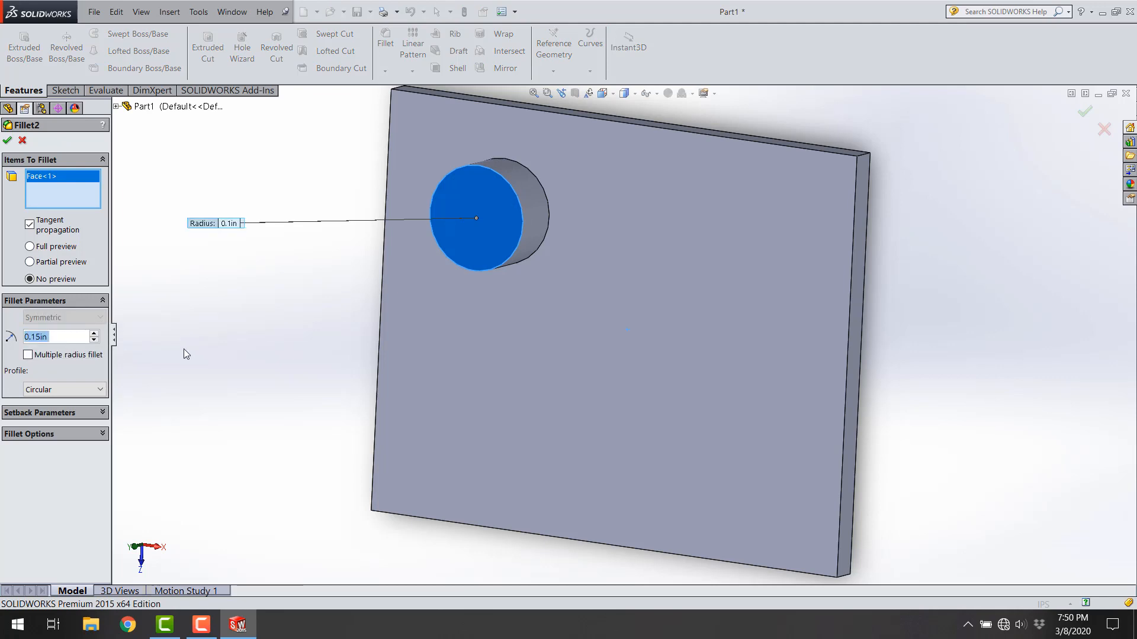
pyautogui.click(7, 141)
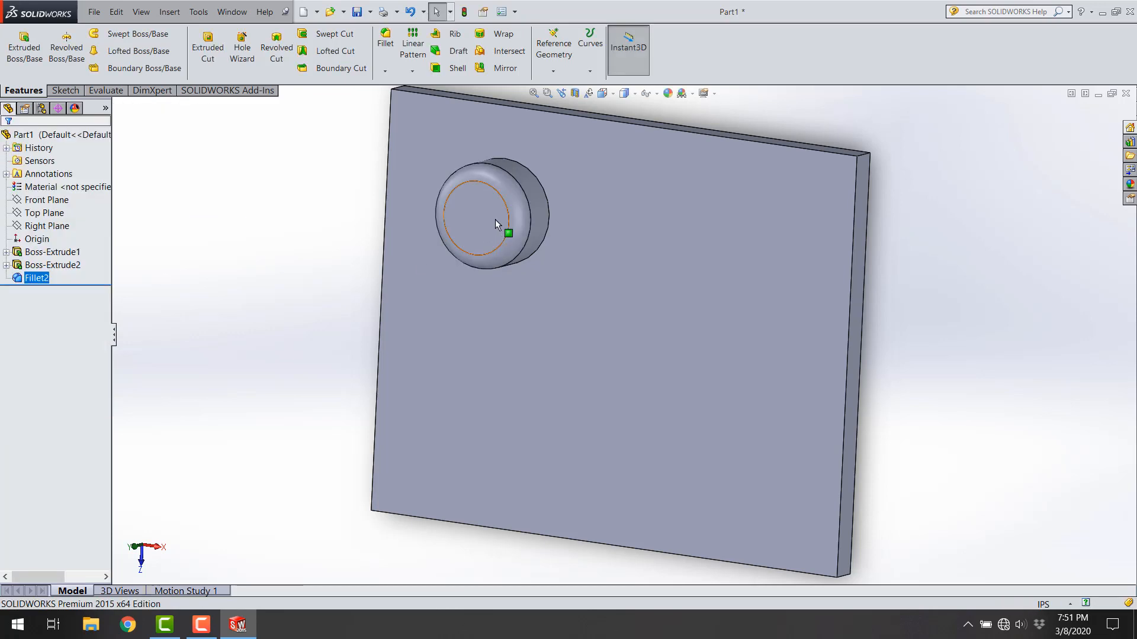
pyautogui.click(509, 196)
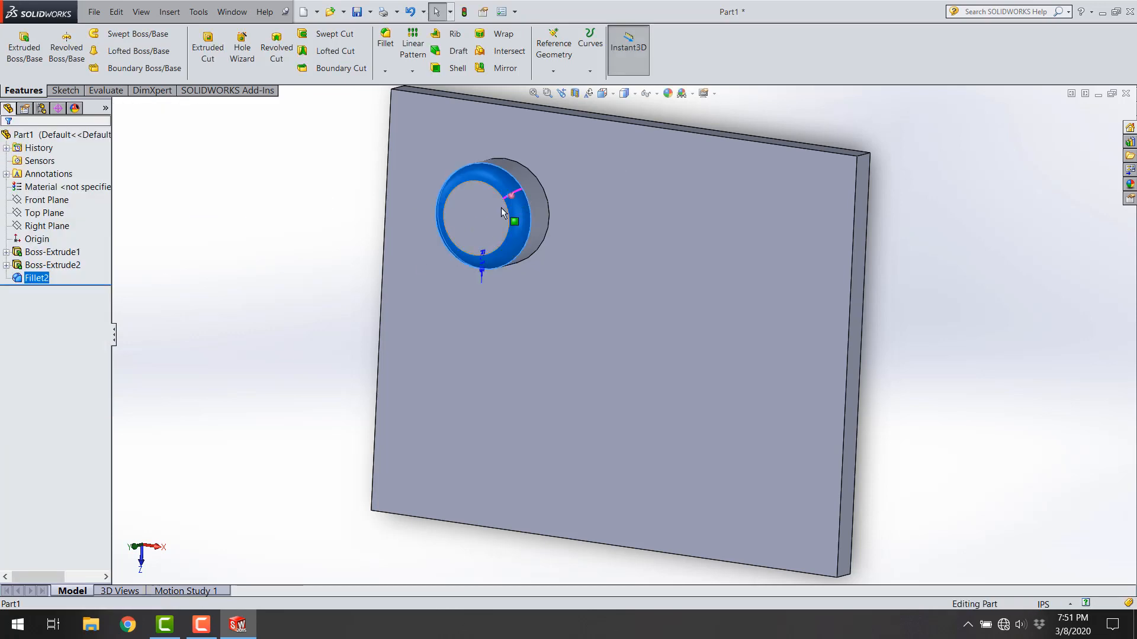
# Step: Try to enlarge the round boss's fillet radius to 1 in
pyautogui.rightClick(32, 279)
pyautogui.click(50, 264)
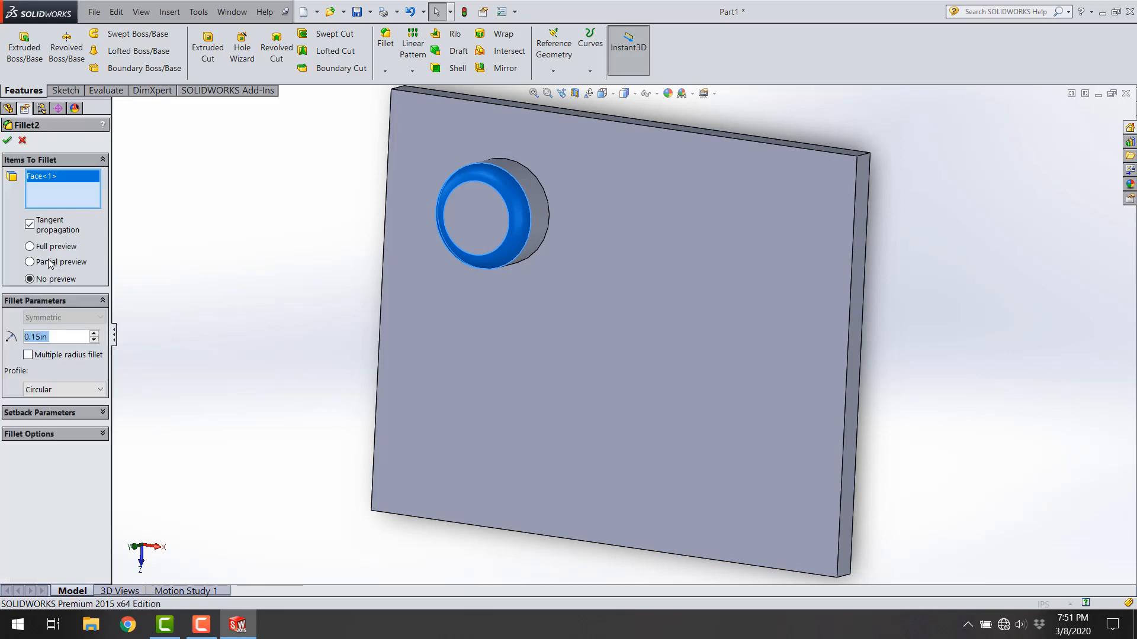
pyautogui.doubleClick(52, 337)
pyautogui.write('1')
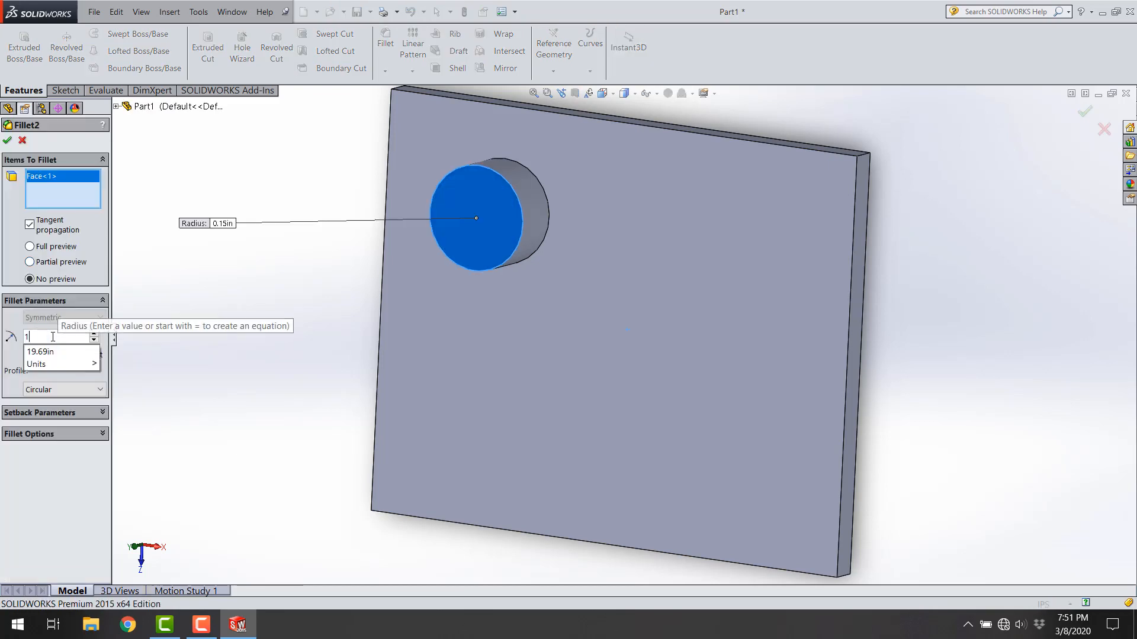
pyautogui.press('Return')
pyautogui.click(7, 142)
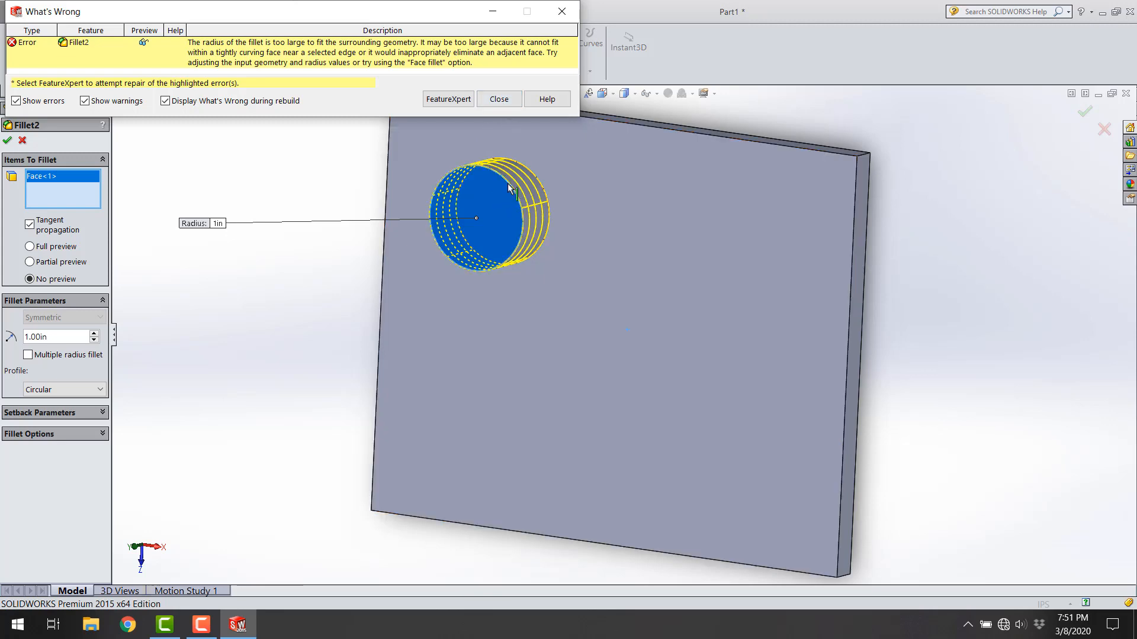
pyautogui.click(498, 99)
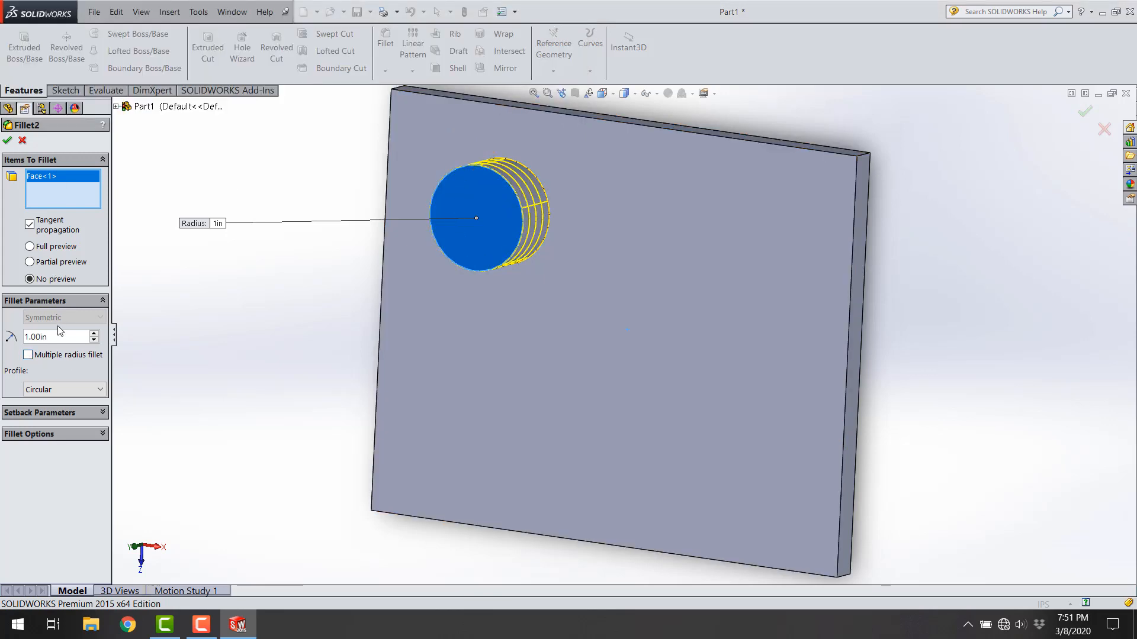
# Step: Set the boss fillet's radius to 0.25 in and finish editing the feature
pyautogui.write('.25')
pyautogui.press('Return')
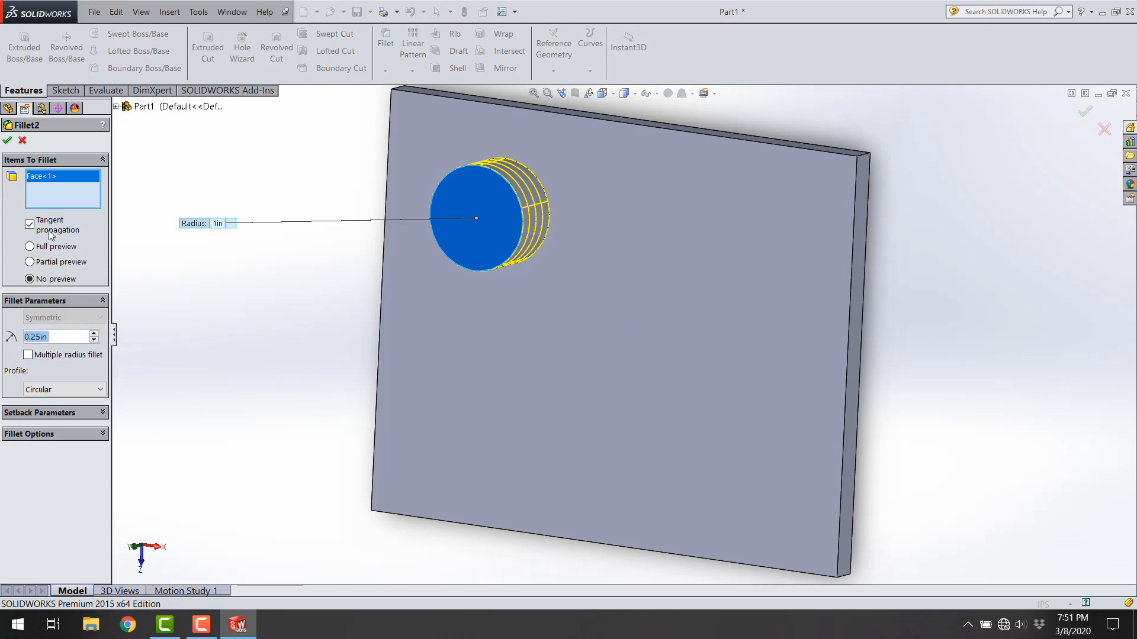
pyautogui.click(5, 138)
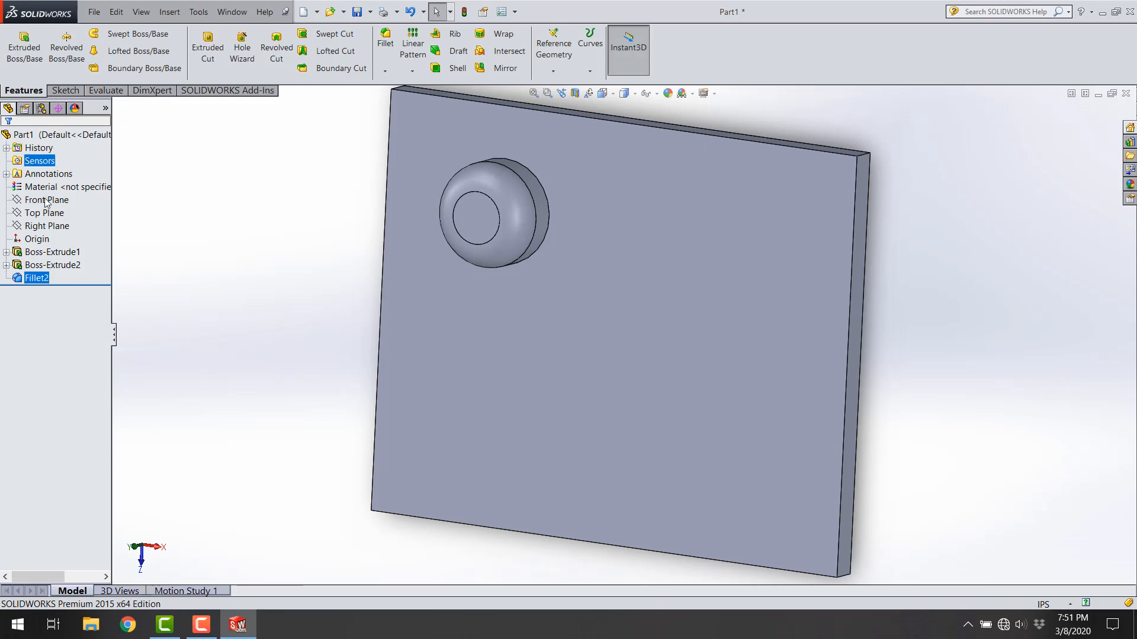
pyautogui.click(276, 289)
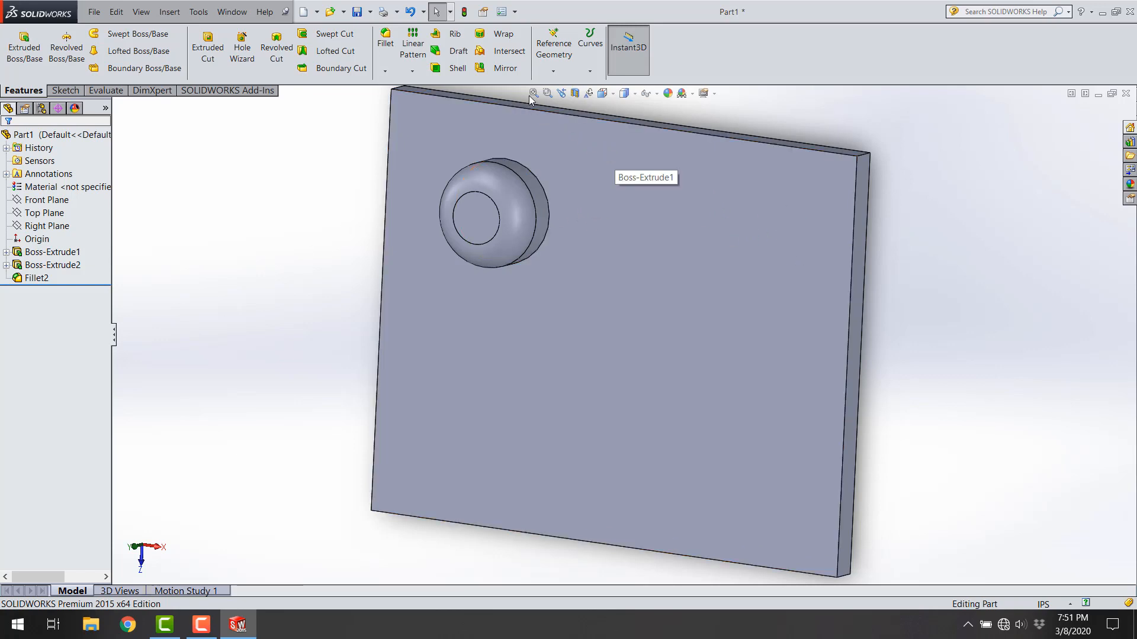
# Step: Mirror the round boss and its fillet about the Right Plane
pyautogui.click(505, 68)
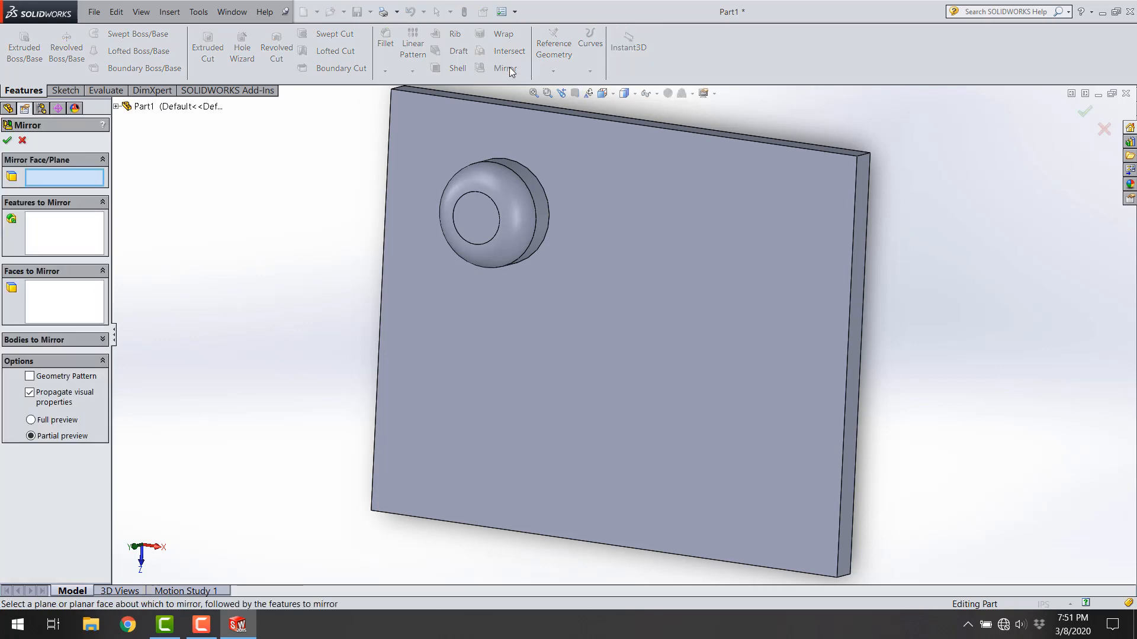
pyautogui.click(118, 106)
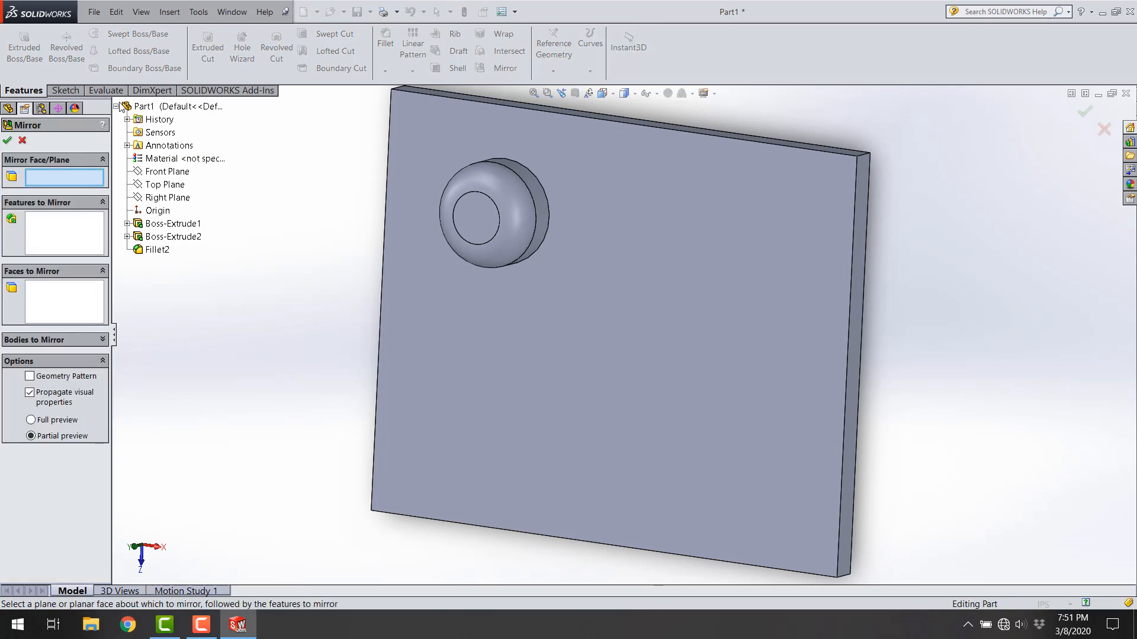
pyautogui.click(168, 197)
pyautogui.moveTo(545, 176); pyautogui.dragTo(603, 180, button='middle')
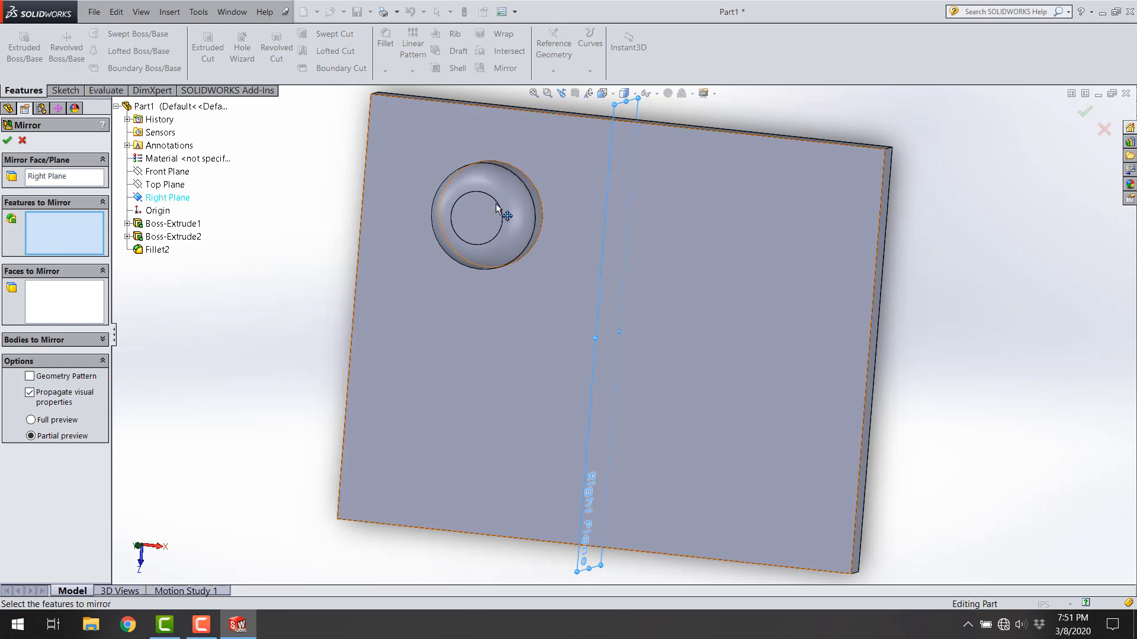
pyautogui.click(166, 237)
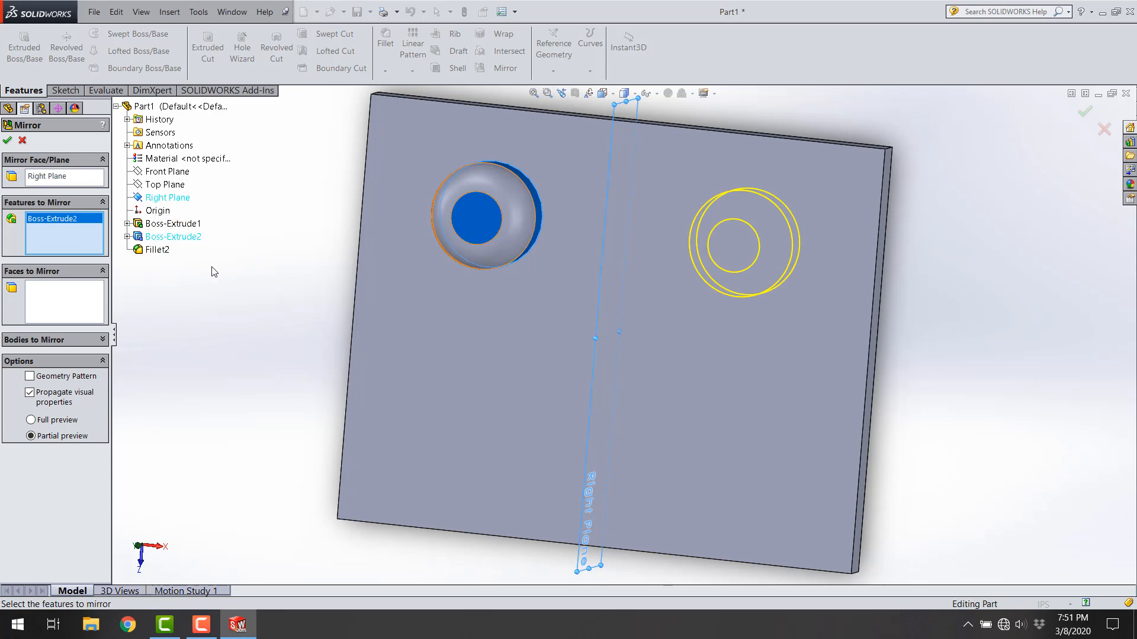
pyautogui.click(166, 251)
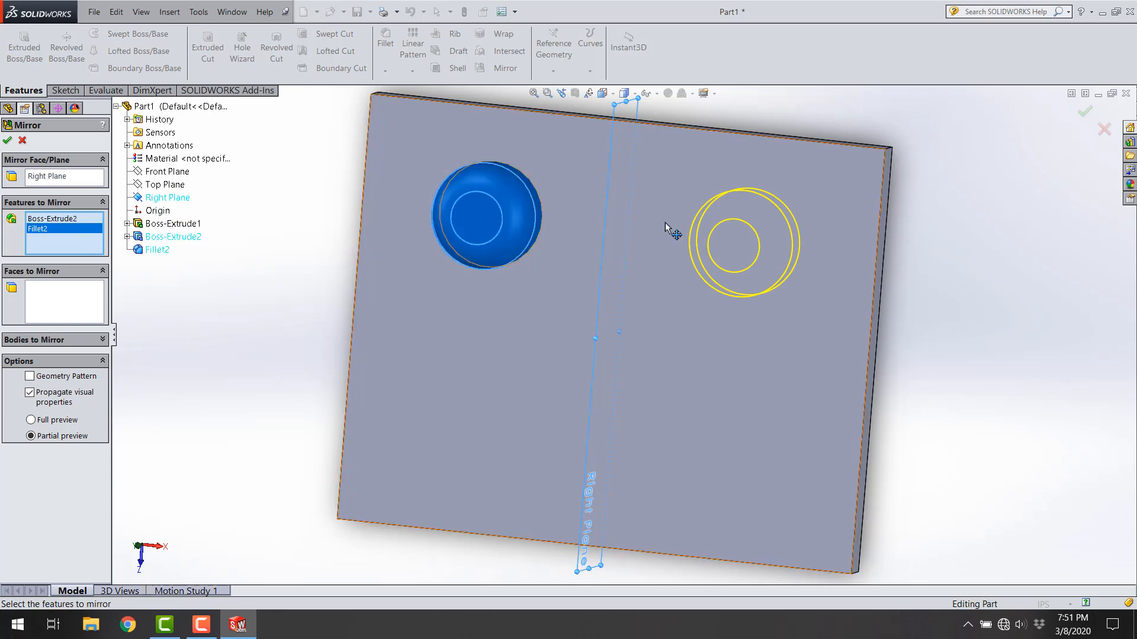
pyautogui.click(6, 141)
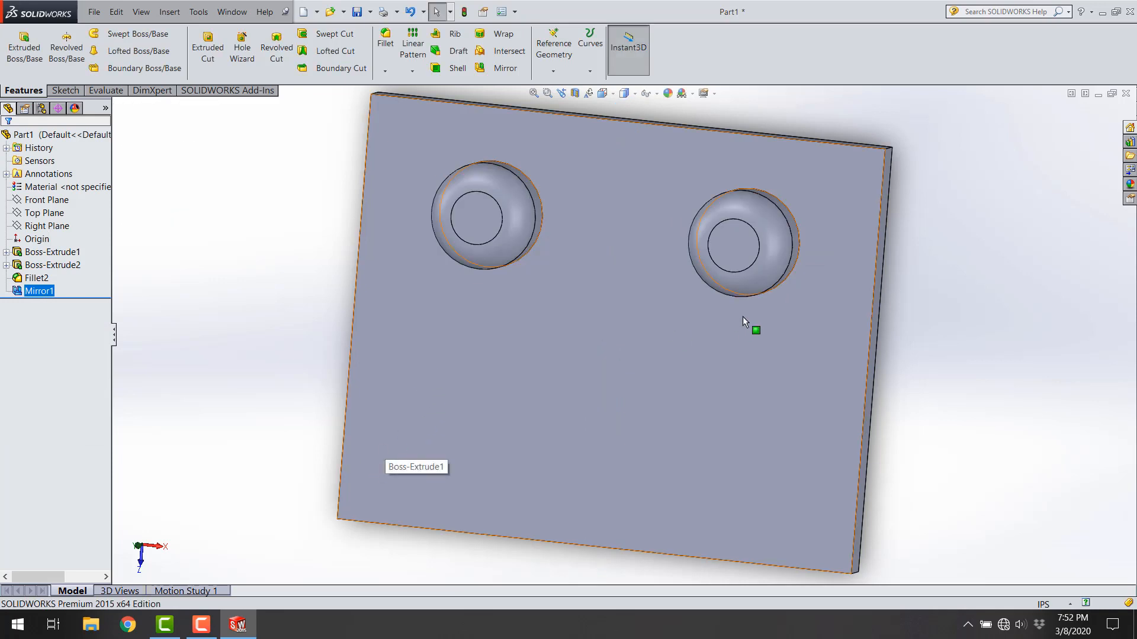
# Step: Set the original boss's fillet radius dimension to 0.1 in directly from the model
pyautogui.moveTo(766, 253); pyautogui.dragTo(749, 248, button='middle')
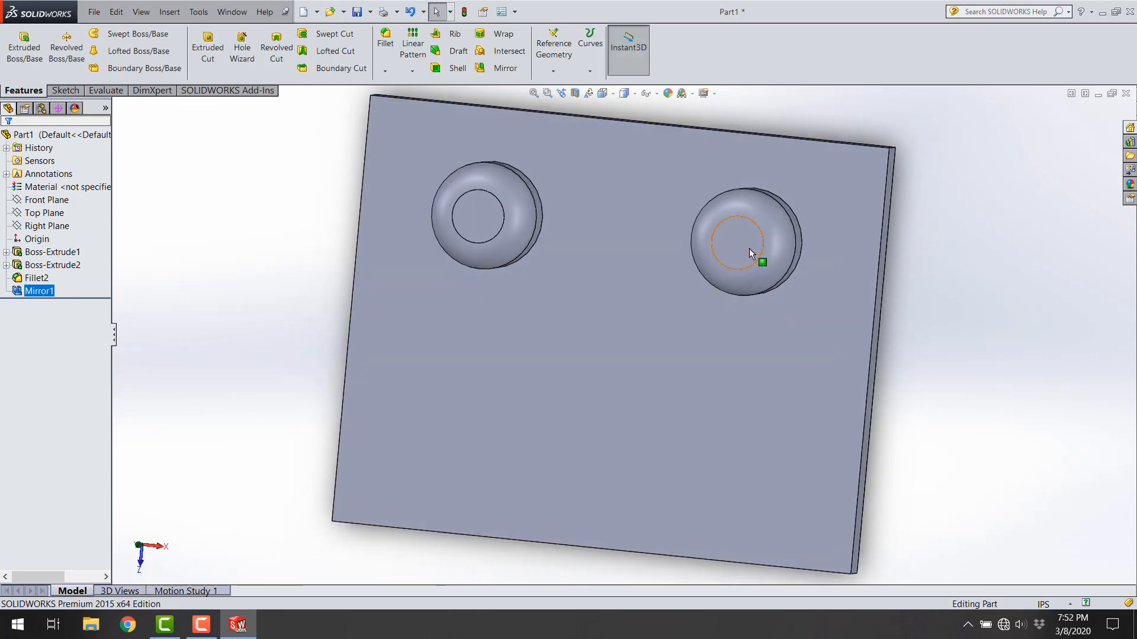
pyautogui.click(524, 209)
pyautogui.moveTo(515, 270); pyautogui.dragTo(493, 269, button='middle')
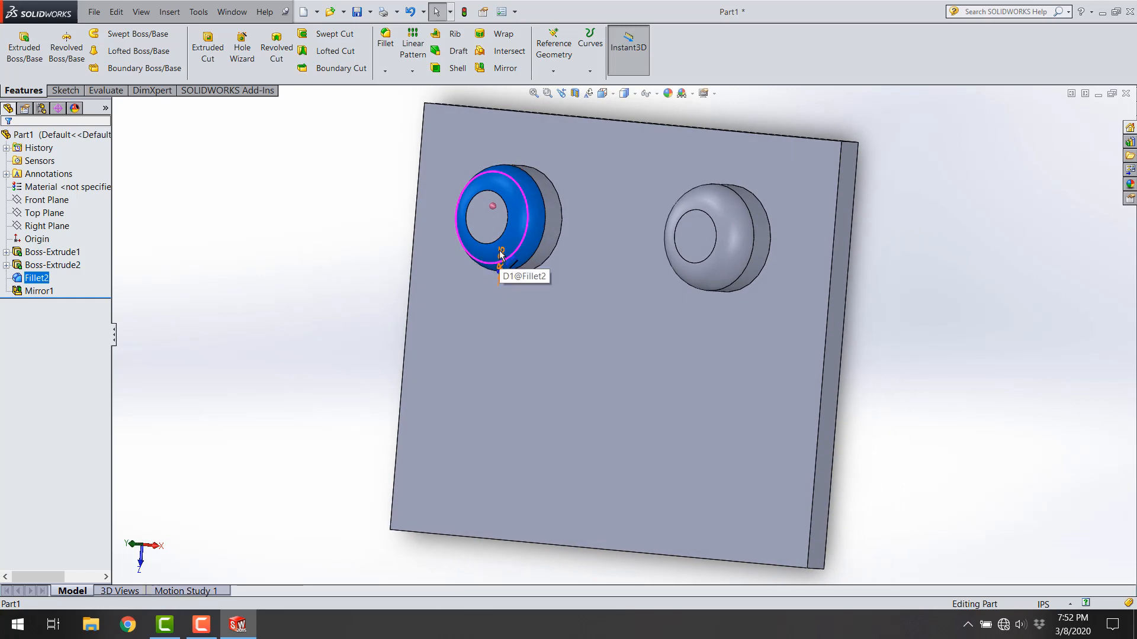
pyautogui.moveTo(499, 256); pyautogui.dragTo(452, 255)
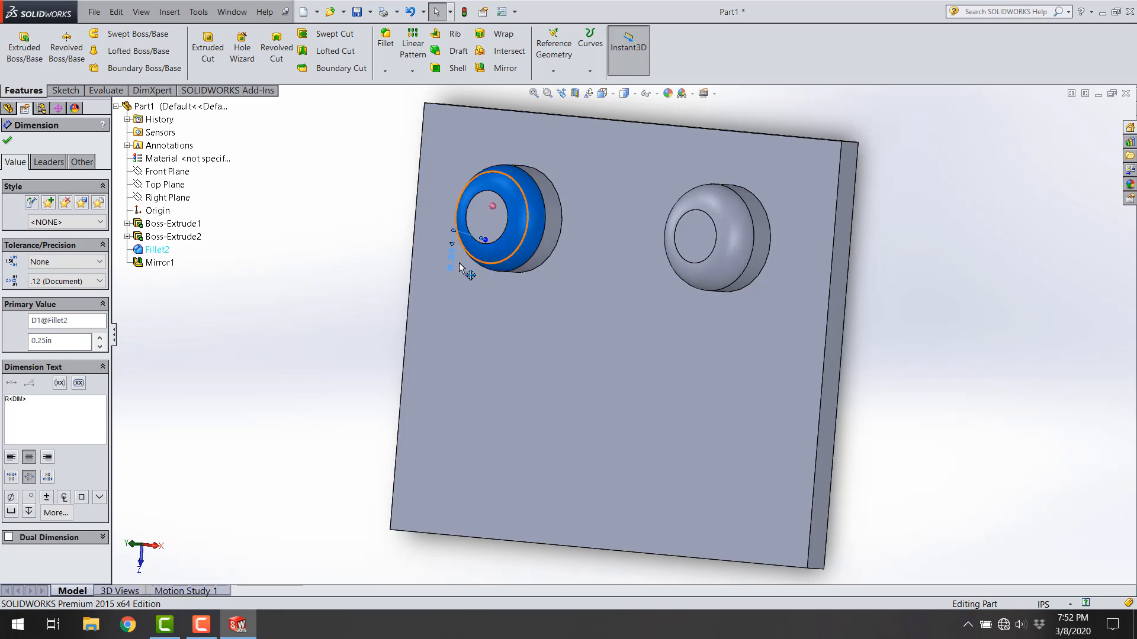
pyautogui.doubleClick(64, 340)
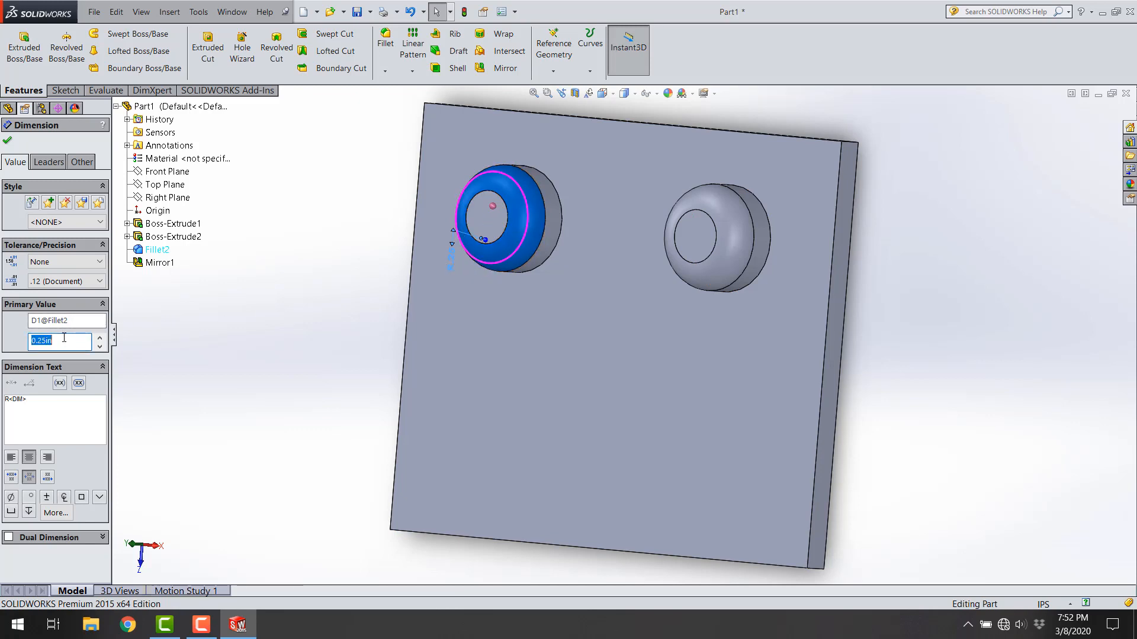
pyautogui.click(7, 142)
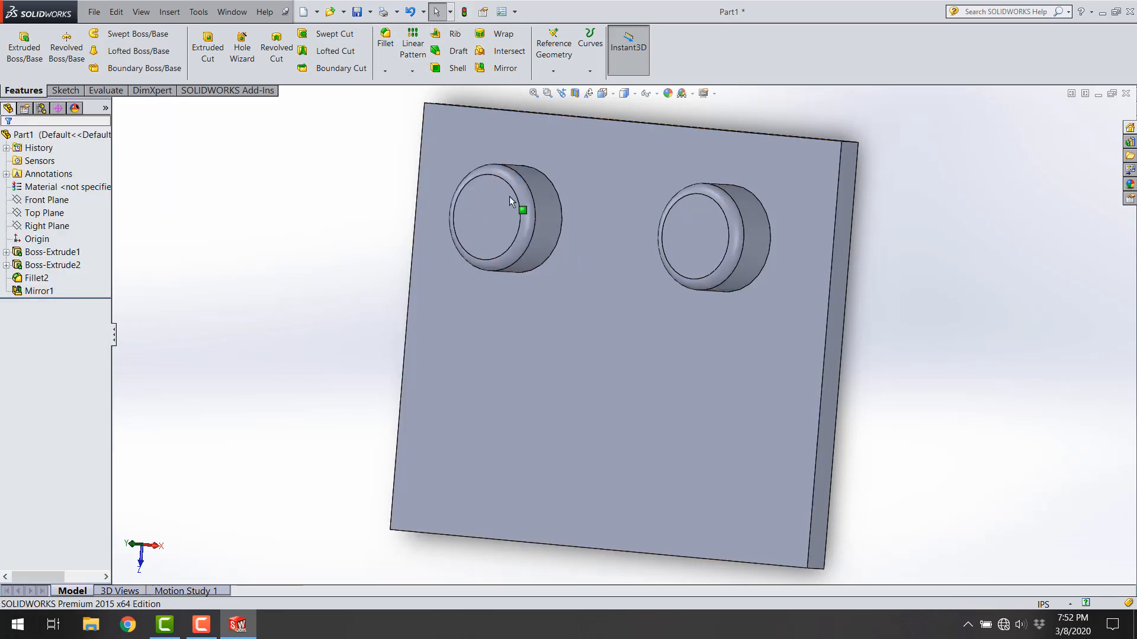
# Step: Set the original boss's fillet radius dimension to 0.3 in and rebuild the part
pyautogui.click(509, 201)
pyautogui.click(721, 197)
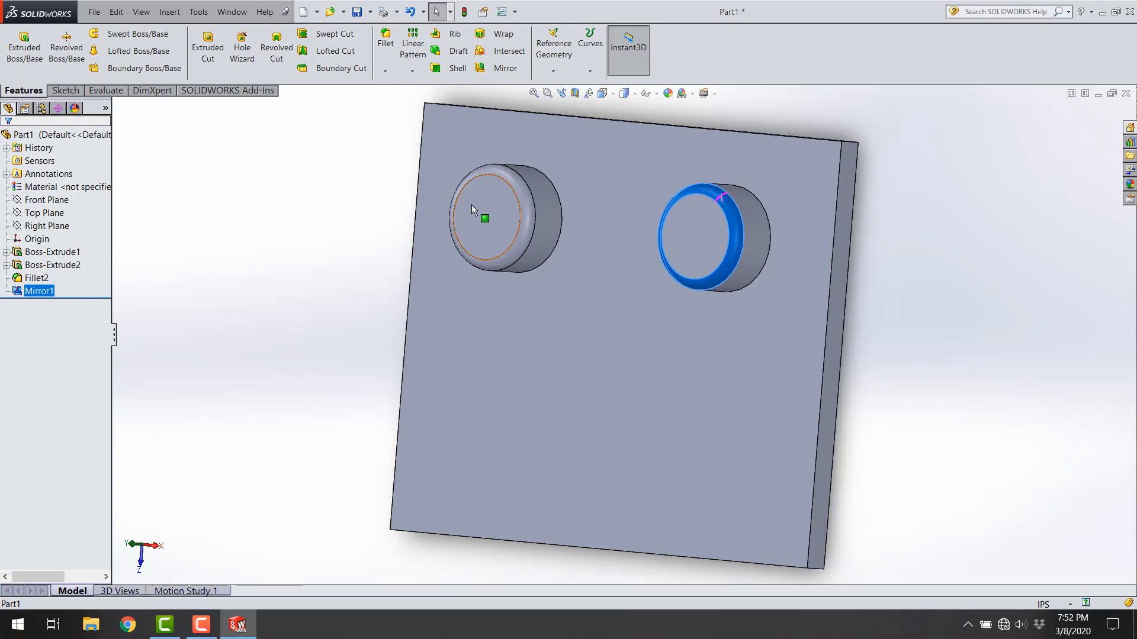
pyautogui.click(520, 190)
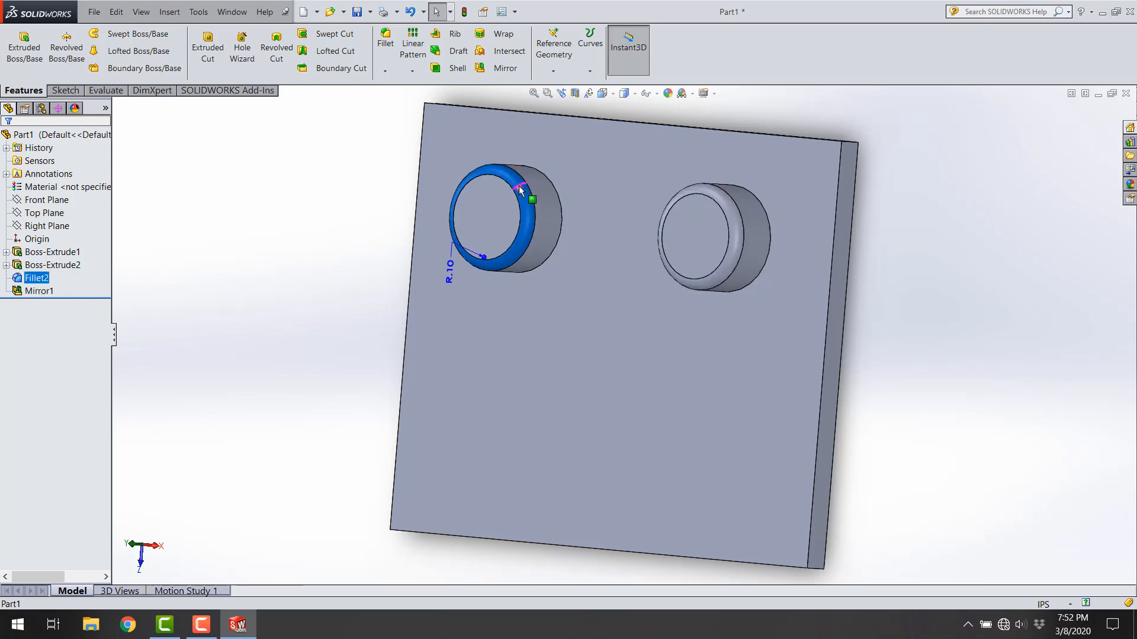
pyautogui.doubleClick(449, 271)
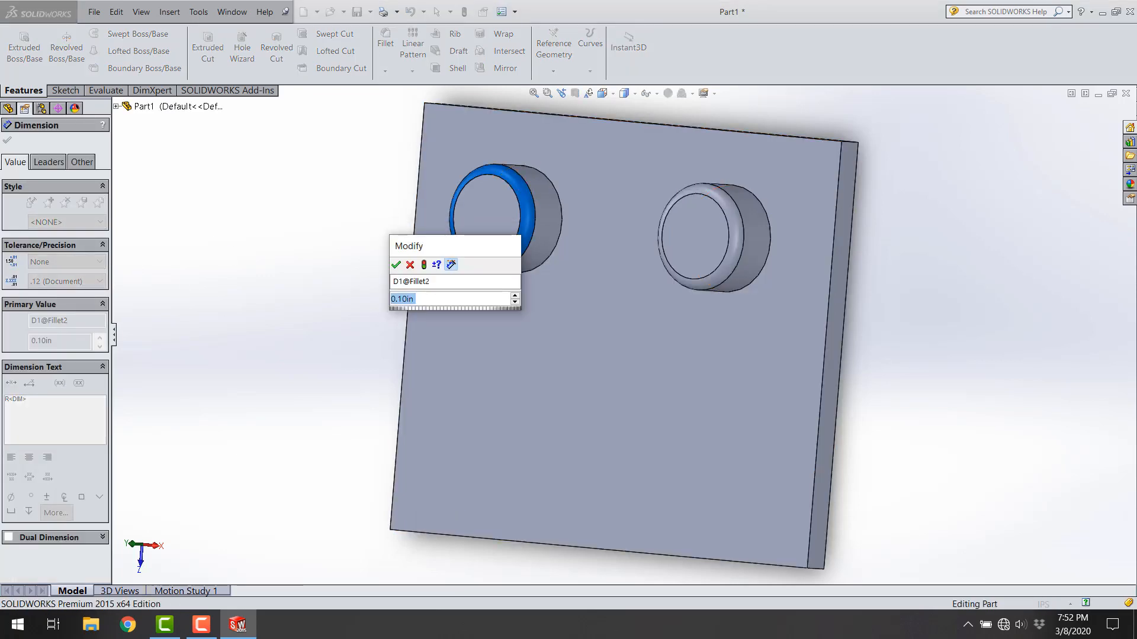
pyautogui.write('0.3')
pyautogui.press('Return')
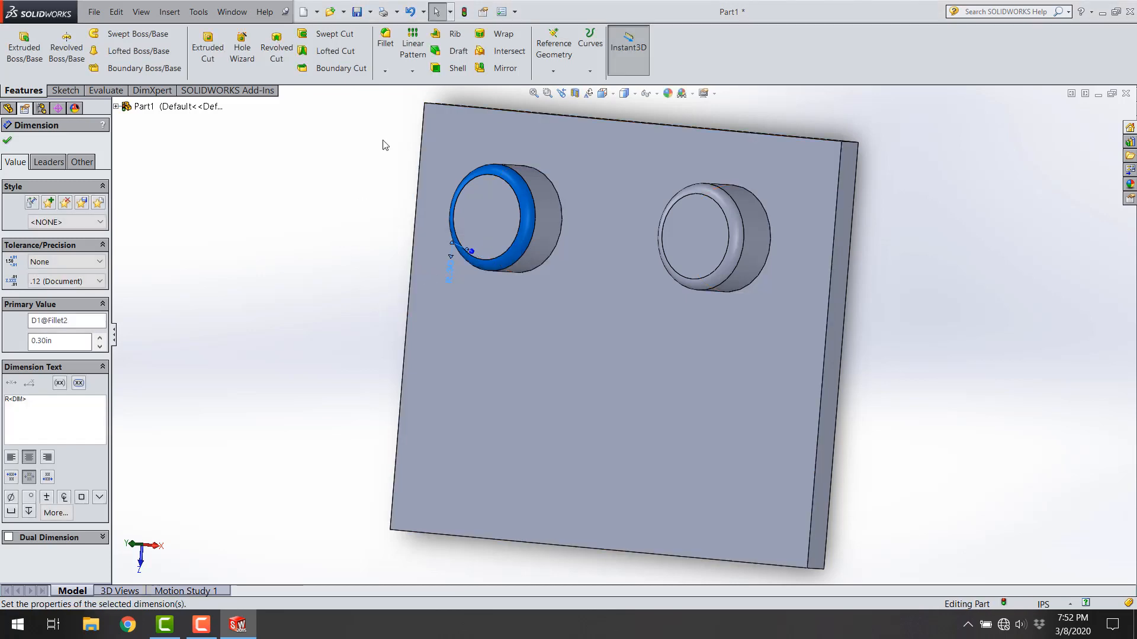
pyautogui.click(464, 12)
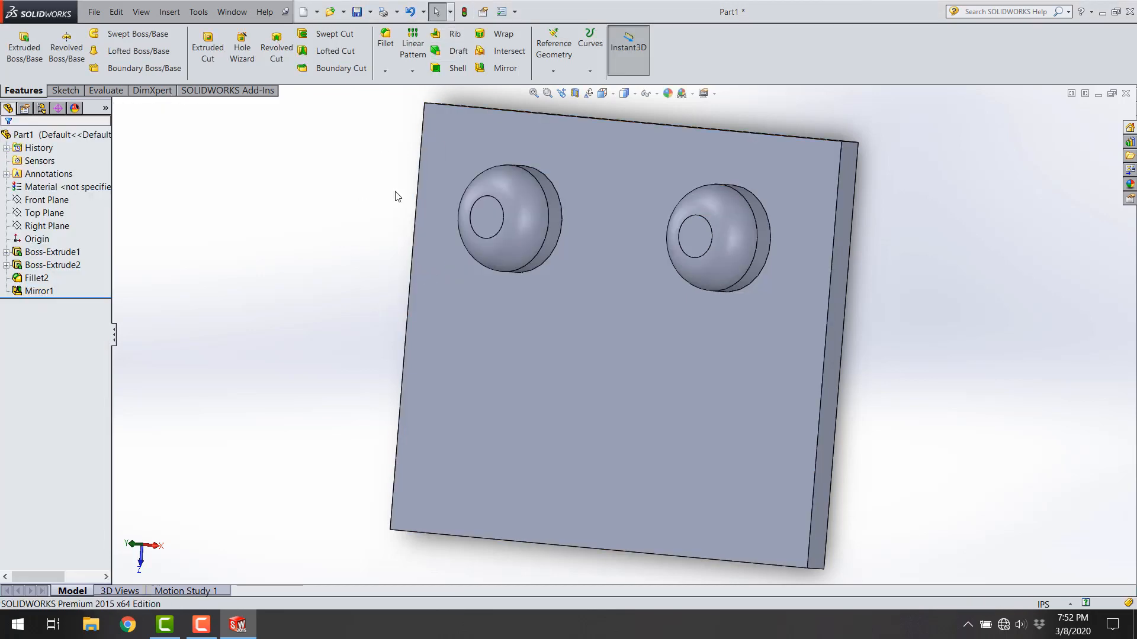
# Step: Start a new sketch on the plate's large face that carries the two bosses
pyautogui.moveTo(286, 258); pyautogui.dragTo(325, 267, button='middle')
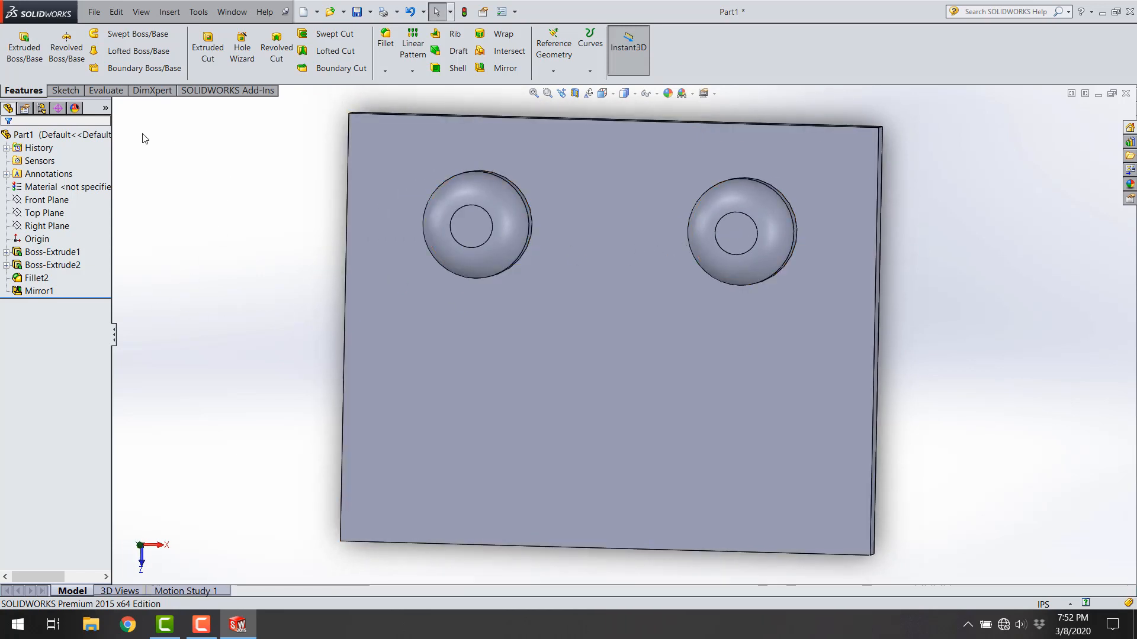
pyautogui.click(541, 453)
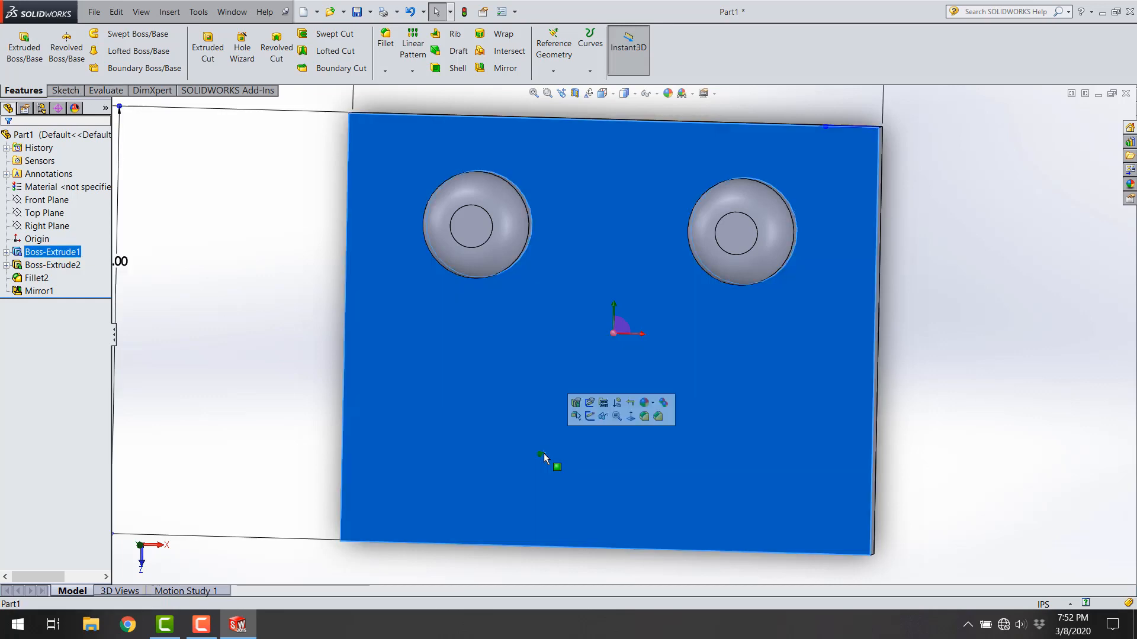
pyautogui.moveTo(282, 294); pyautogui.dragTo(297, 234, button='middle')
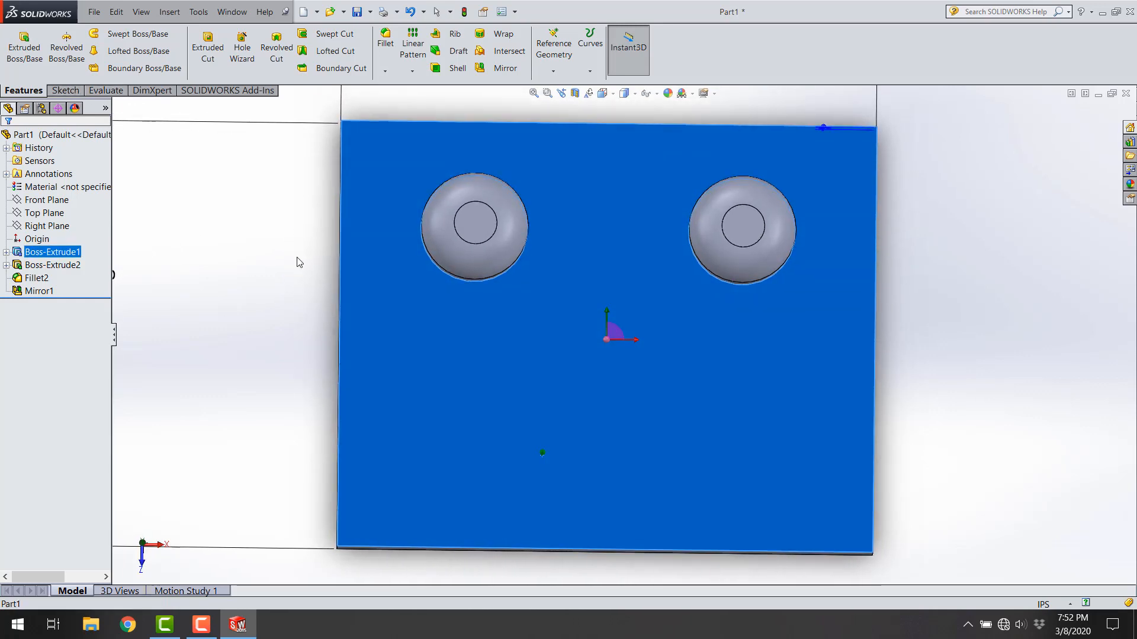
pyautogui.click(70, 92)
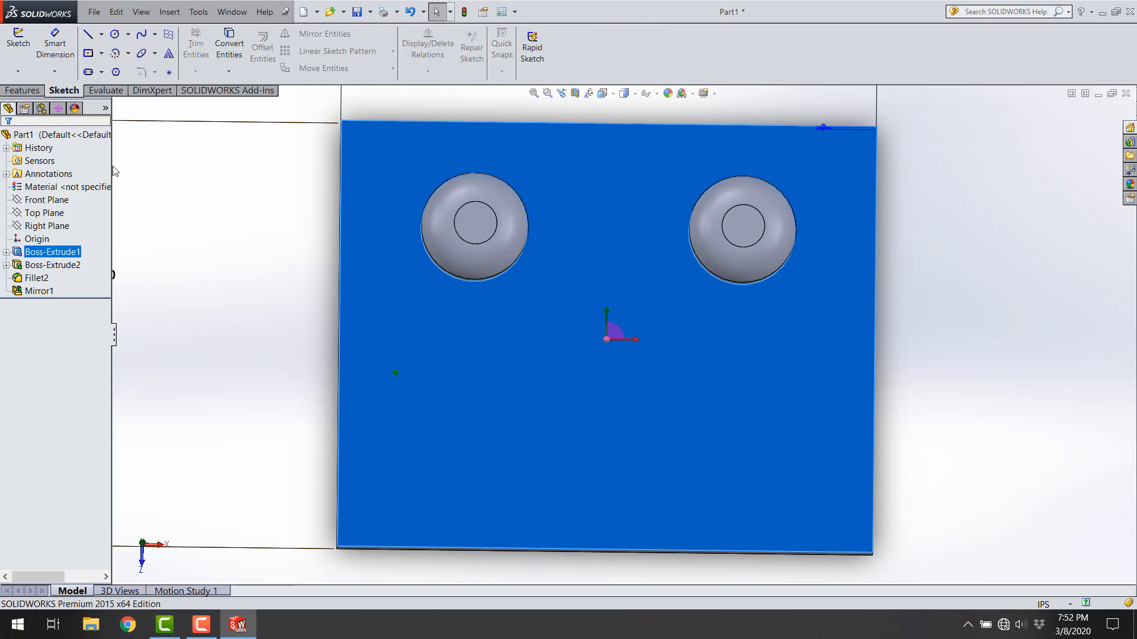
pyautogui.click(18, 45)
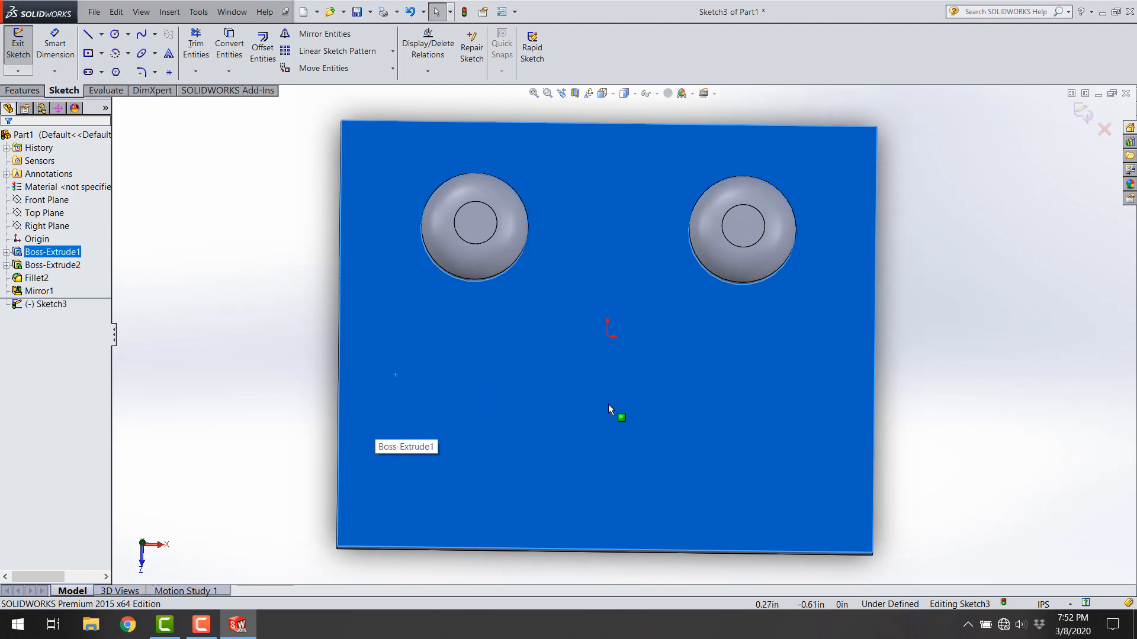
pyautogui.click(281, 333)
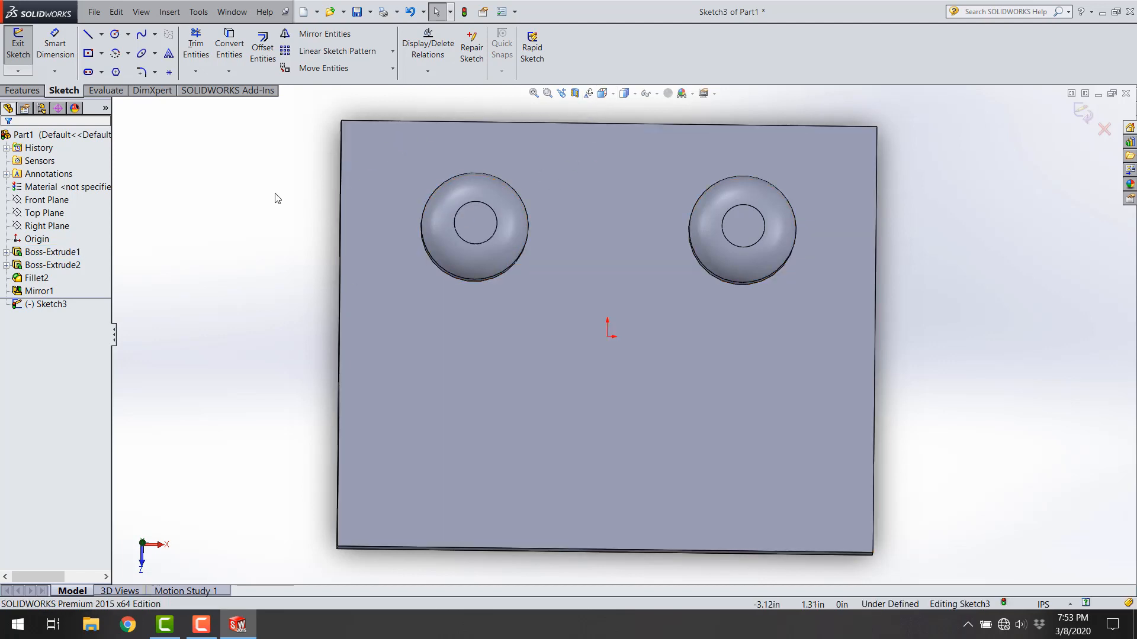
# Step: Sketch a smile-shaped 3 Point Arc Slot below the two bosses, with a centerline radius of about 1.78 in and width about 0.9 in
pyautogui.press('space')
pyautogui.click(352, 278)
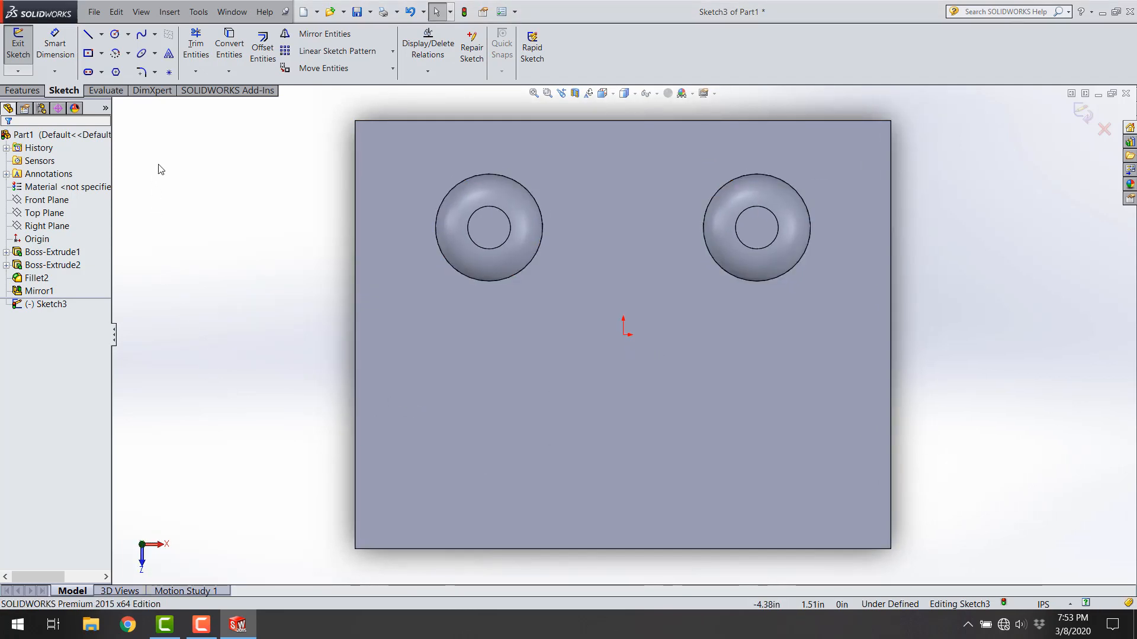
pyautogui.click(103, 72)
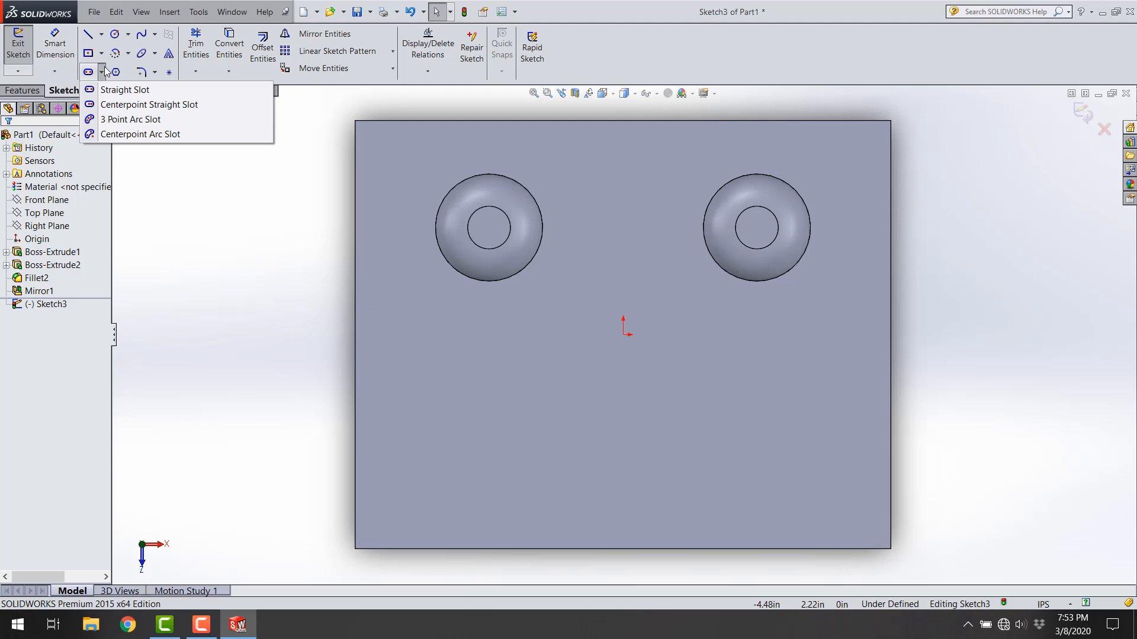
pyautogui.click(132, 120)
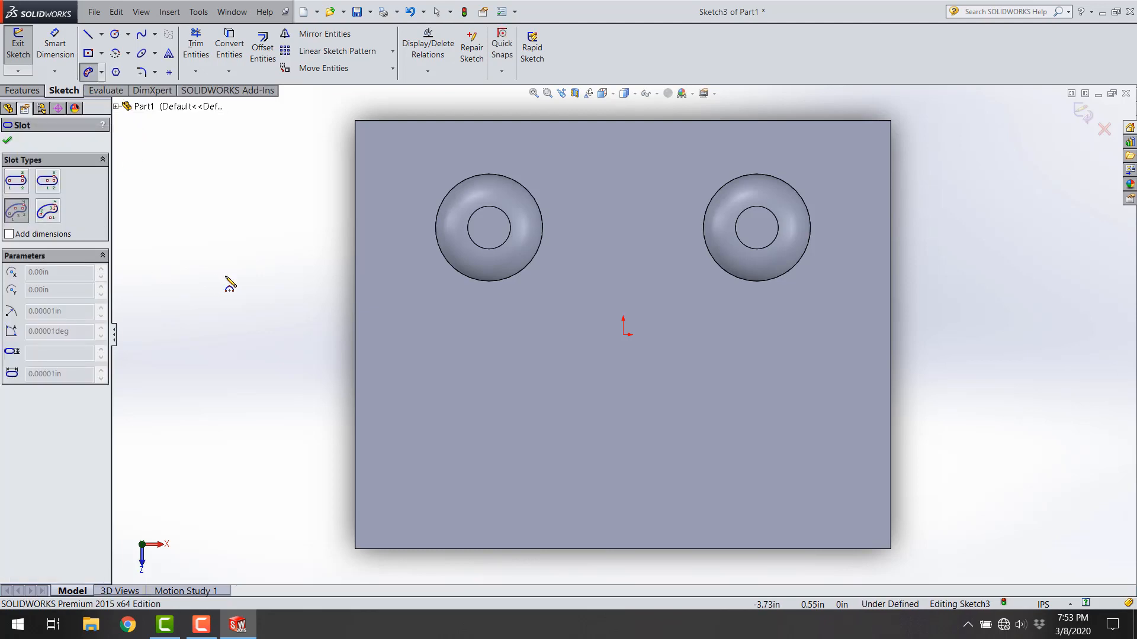
pyautogui.click(17, 210)
pyautogui.click(491, 394)
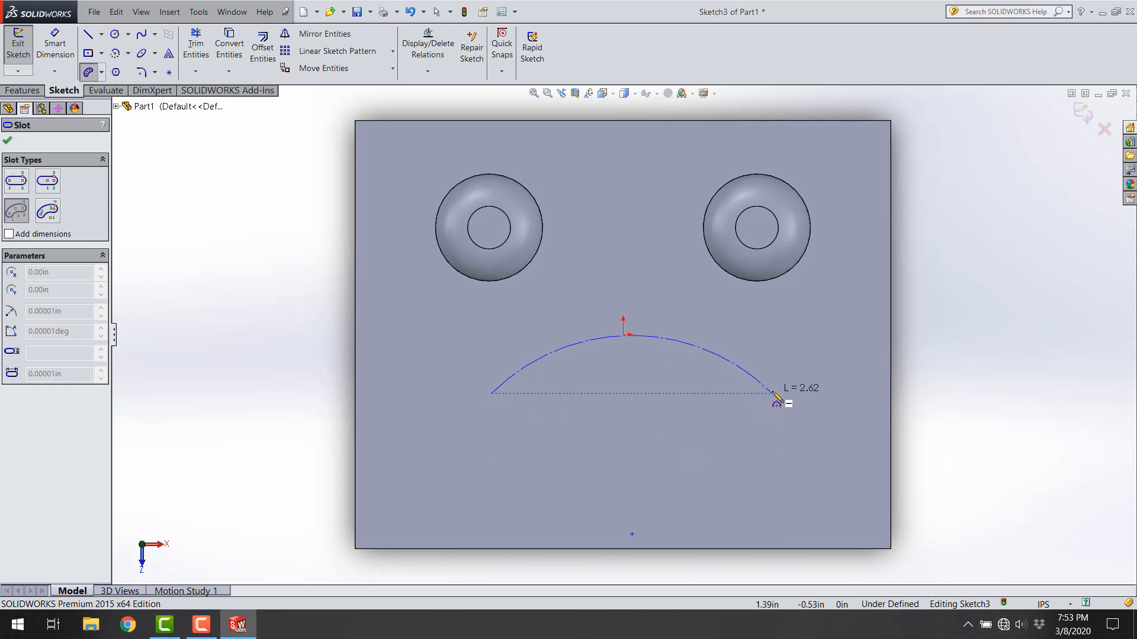
pyautogui.click(772, 394)
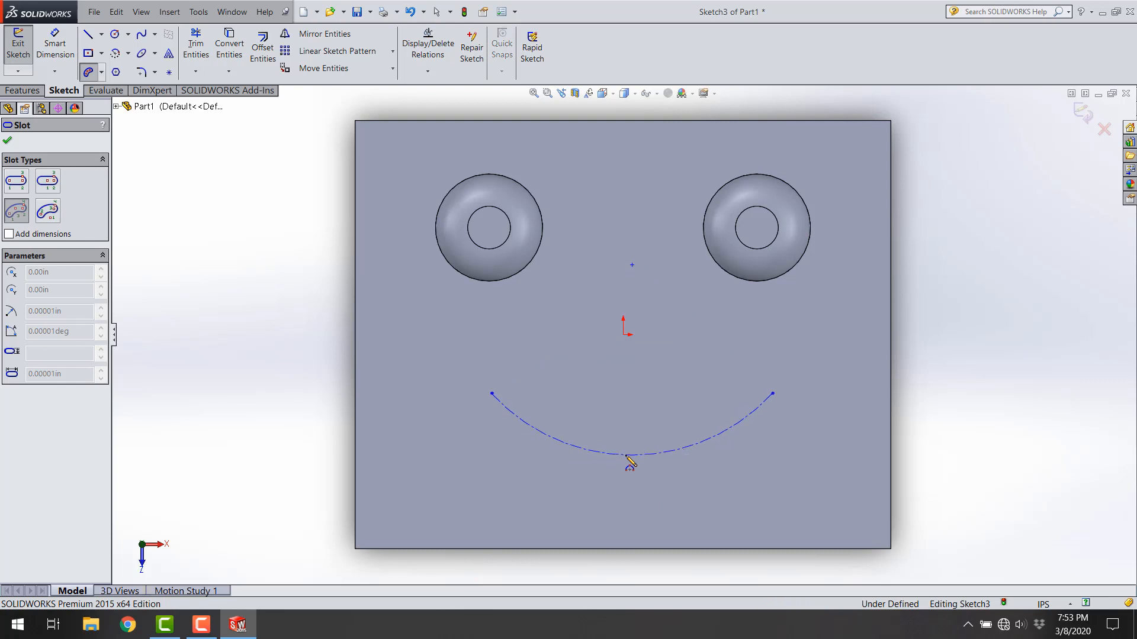
pyautogui.click(627, 456)
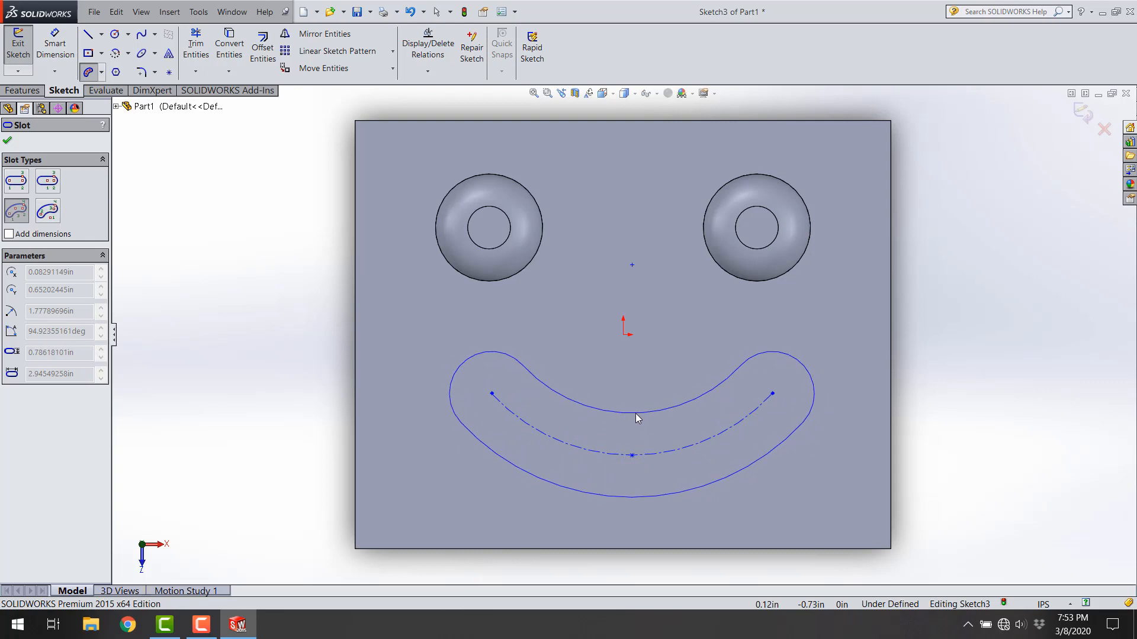
pyautogui.click(638, 407)
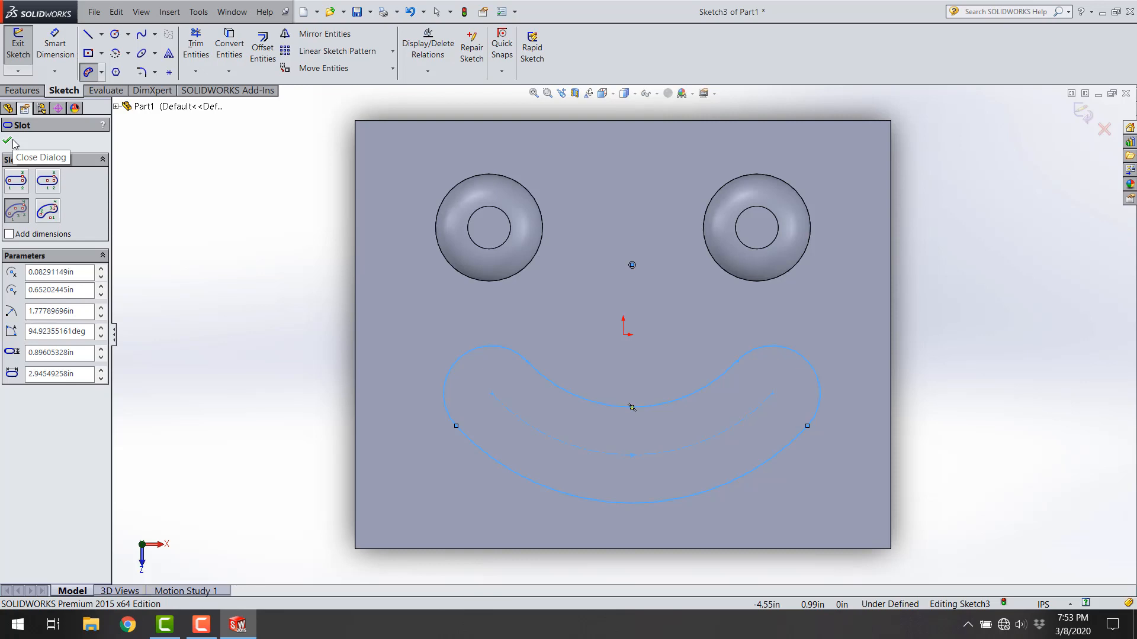
pyautogui.click(7, 140)
pyautogui.click(254, 353)
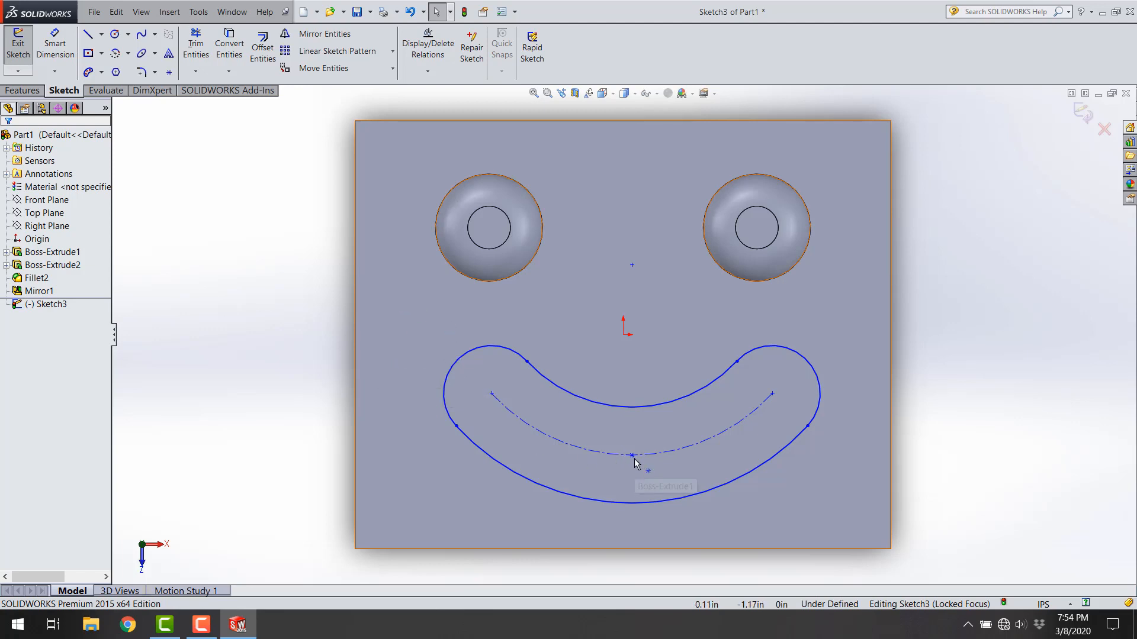
# Step: Move the slot's centerline midpoint roughly below the origin and constrain it vertical with the origin
pyautogui.moveTo(634, 463); pyautogui.dragTo(625, 455)
pyautogui.click(331, 457)
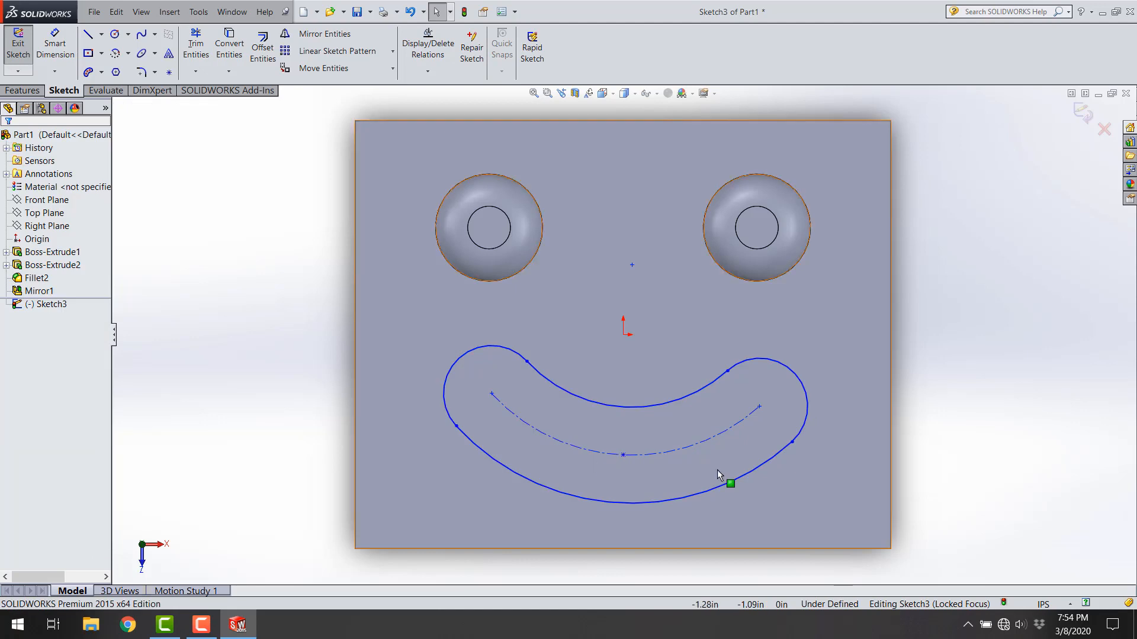
pyautogui.click(624, 456)
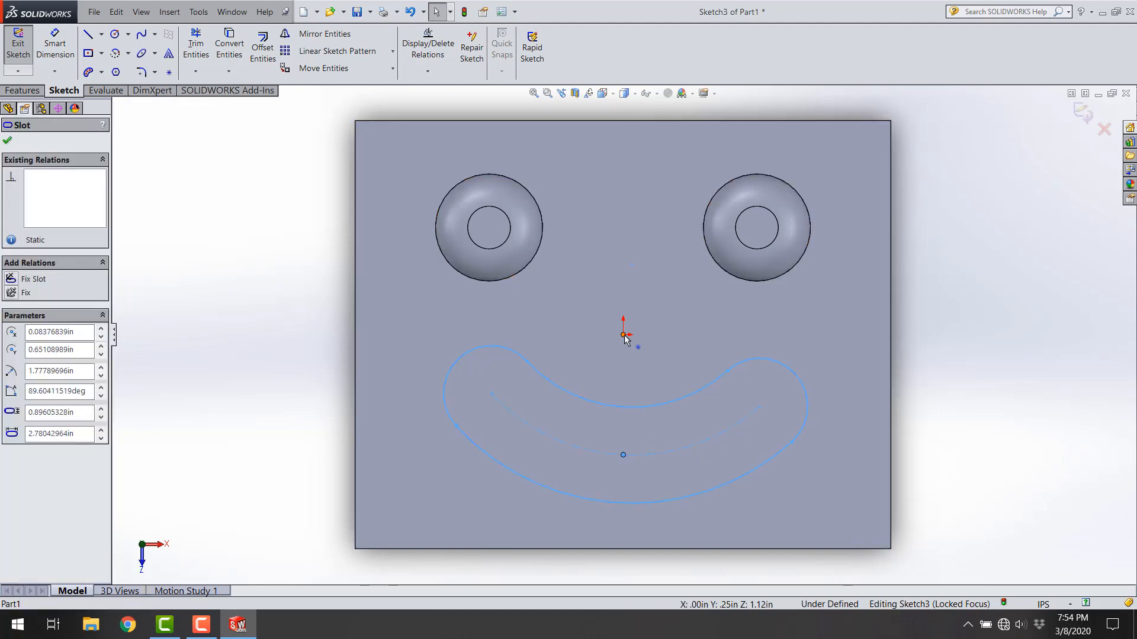
pyautogui.keyDown('ctrl'); pyautogui.click(623, 334); pyautogui.keyUp('ctrl')
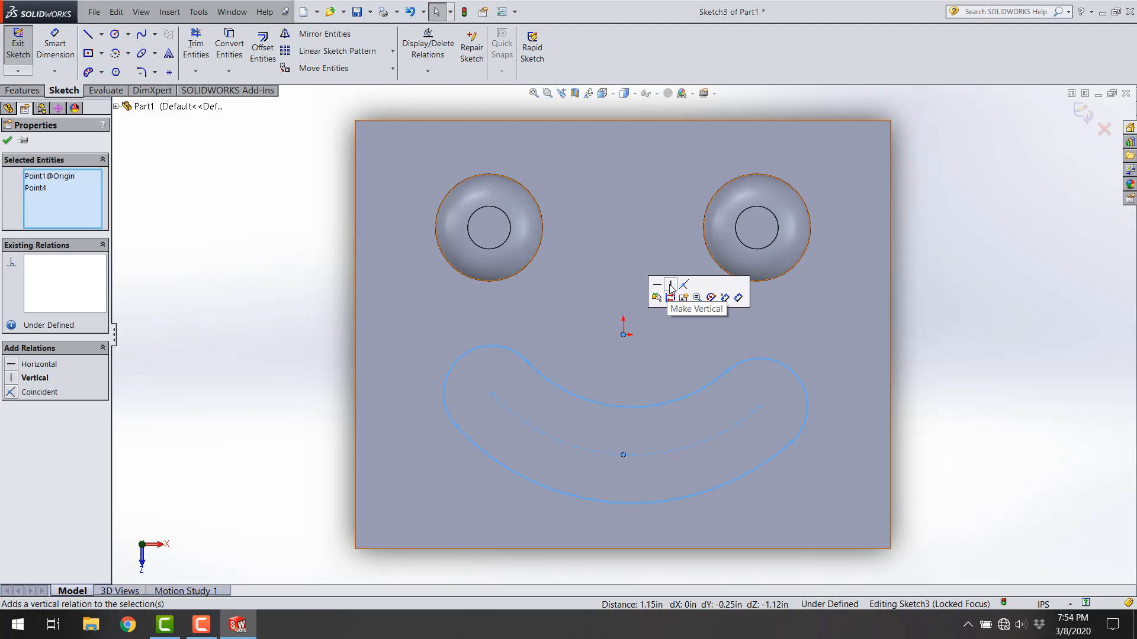
pyautogui.click(670, 287)
pyautogui.click(975, 458)
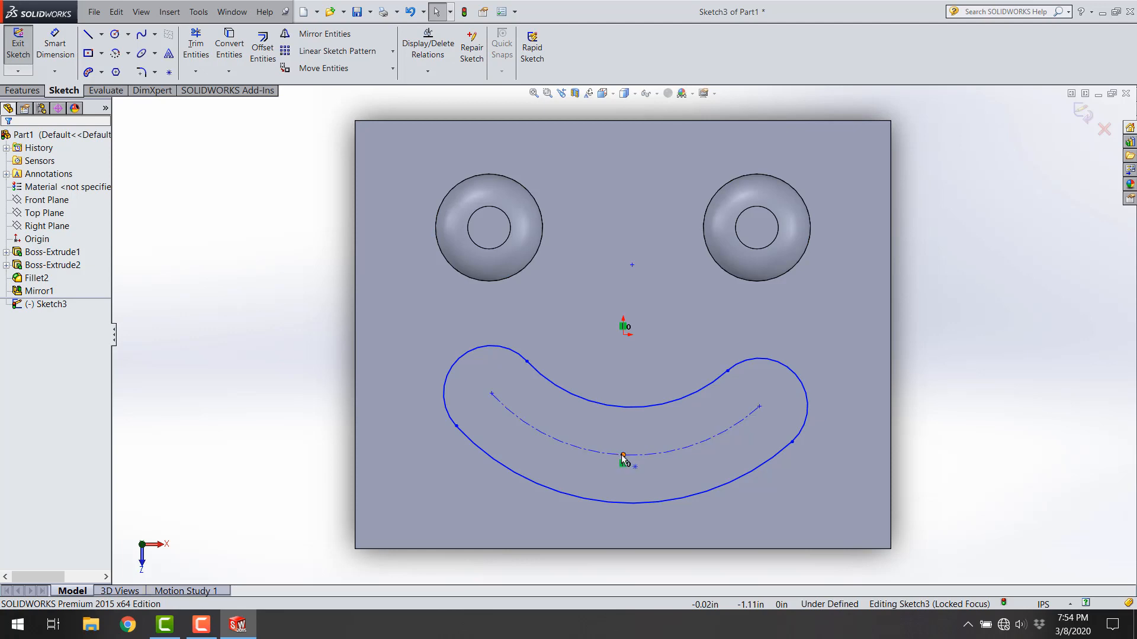
pyautogui.moveTo(623, 455)
pyautogui.mouseDown()
pyautogui.moveTo(635, 434)
pyautogui.moveTo(633, 461)
pyautogui.moveTo(635, 439)
pyautogui.moveTo(651, 463)
pyautogui.moveTo(618, 472)
pyautogui.moveTo(620, 453)
pyautogui.mouseUp()
pyautogui.click(217, 429)
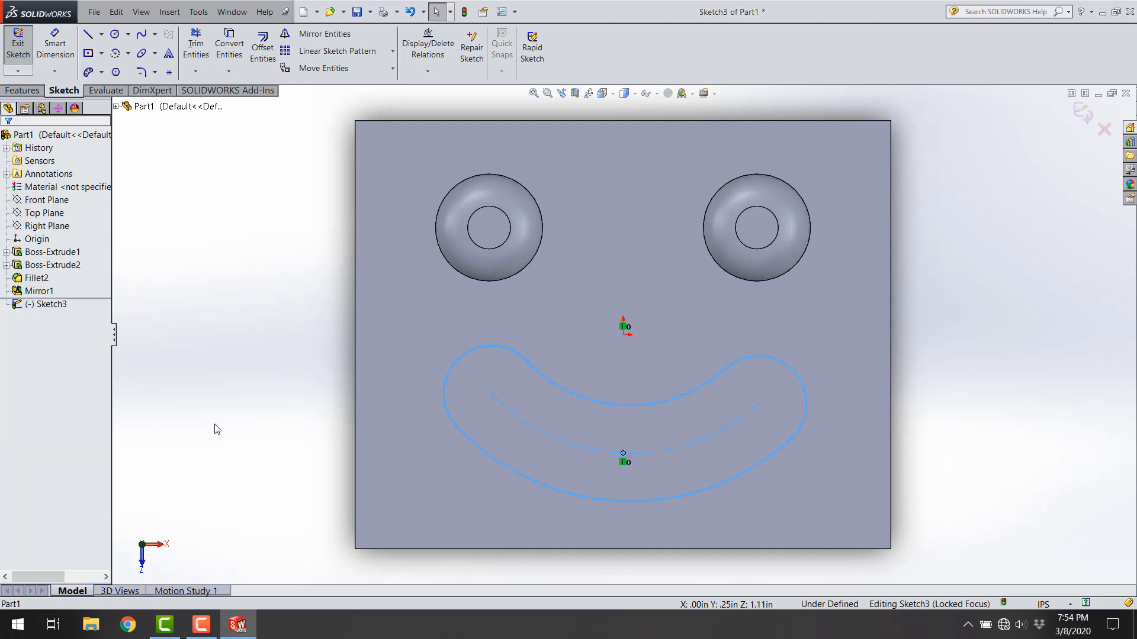
pyautogui.click(513, 413)
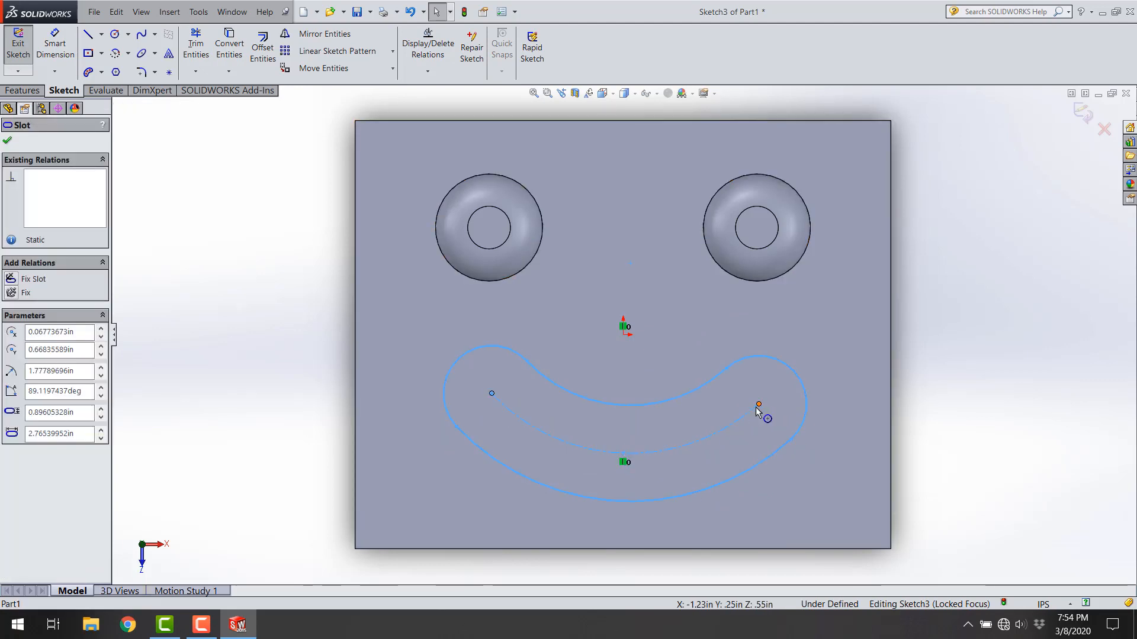
pyautogui.click(1071, 434)
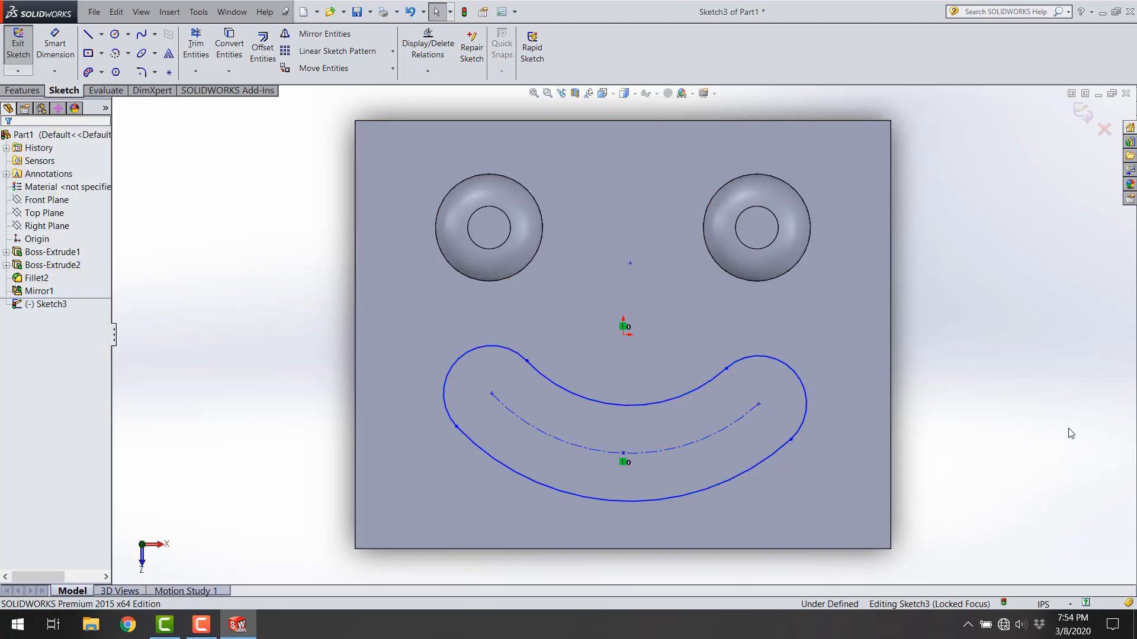
pyautogui.click(496, 396)
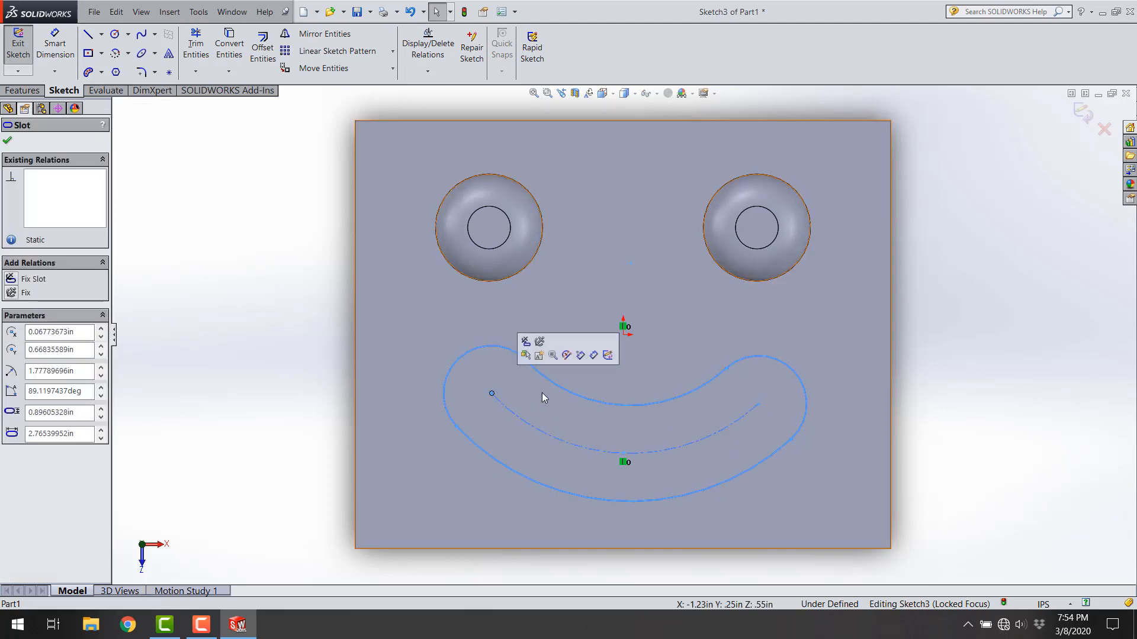
pyautogui.keyDown('ctrl'); pyautogui.click(759, 406); pyautogui.keyUp('ctrl')
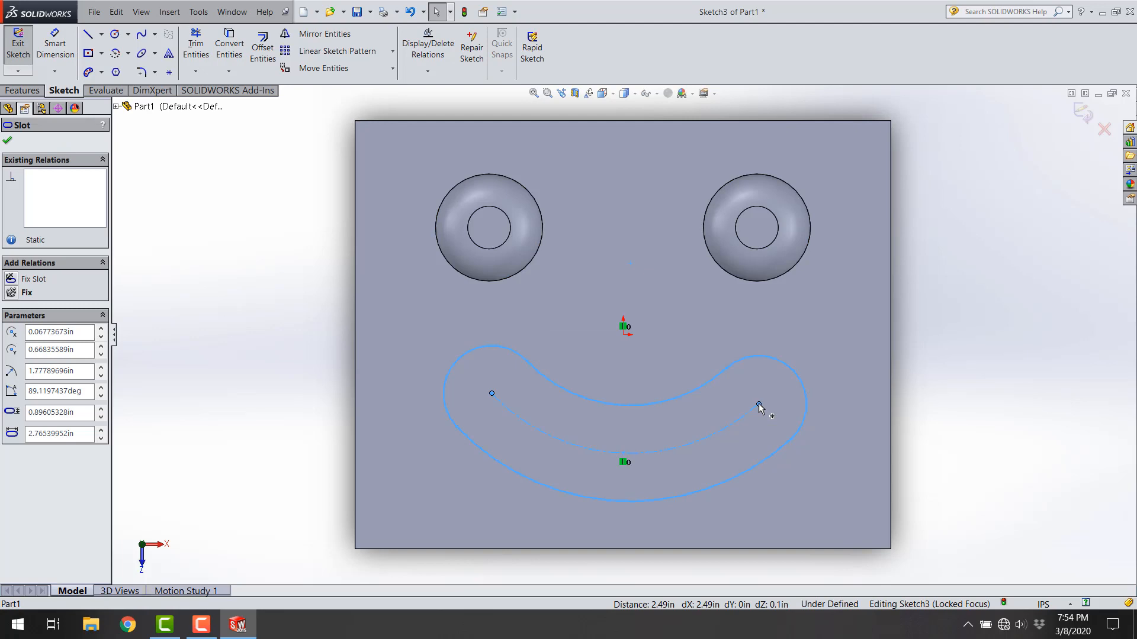
pyautogui.click(911, 388)
# Step: Shift the slot's right centerline endpoint slightly and constrain the slot's arc center vertical with the origin
pyautogui.moveTo(758, 405)
pyautogui.mouseDown()
pyautogui.moveTo(773, 392)
pyautogui.moveTo(756, 406)
pyautogui.moveTo(767, 401)
pyautogui.mouseUp()
pyautogui.press('Escape')
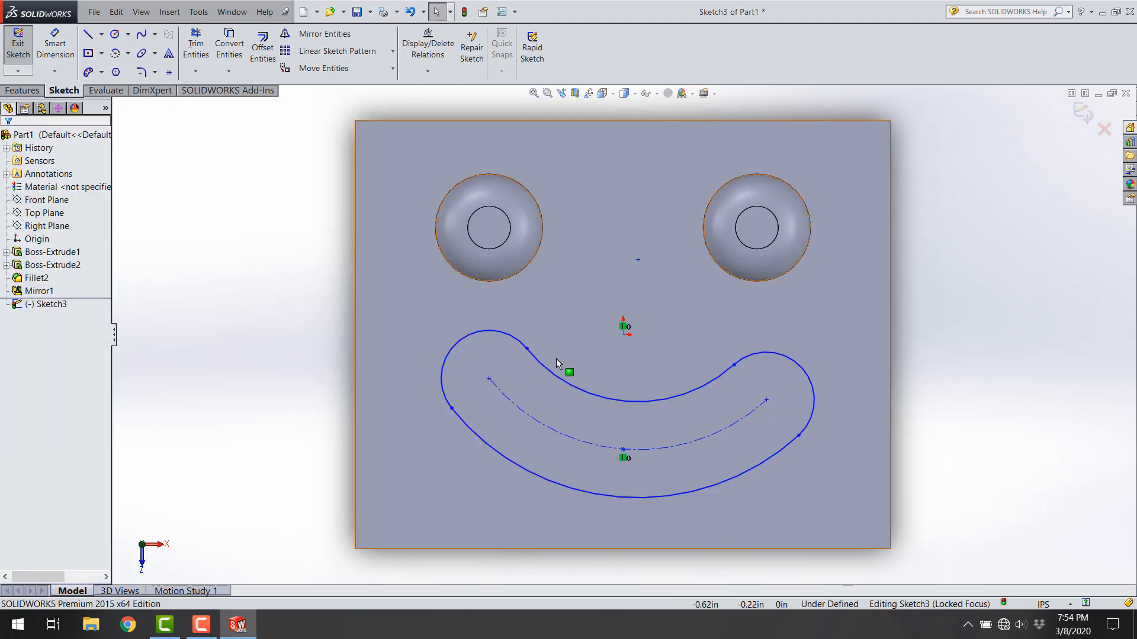
pyautogui.click(638, 260)
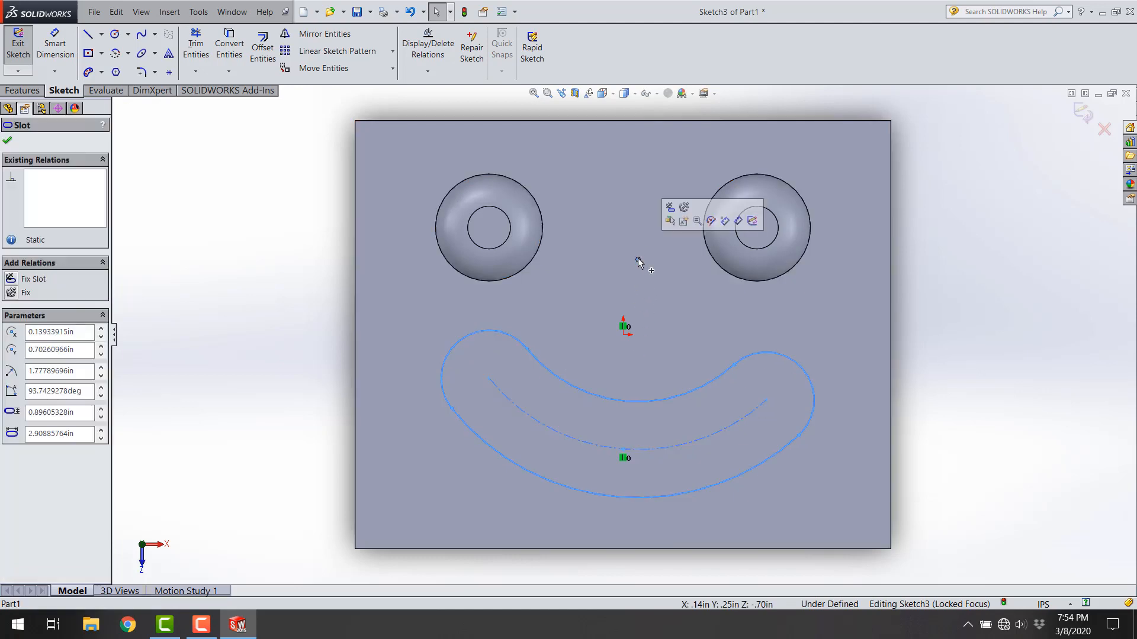
pyautogui.keyDown('ctrl'); pyautogui.click(623, 333); pyautogui.keyUp('ctrl')
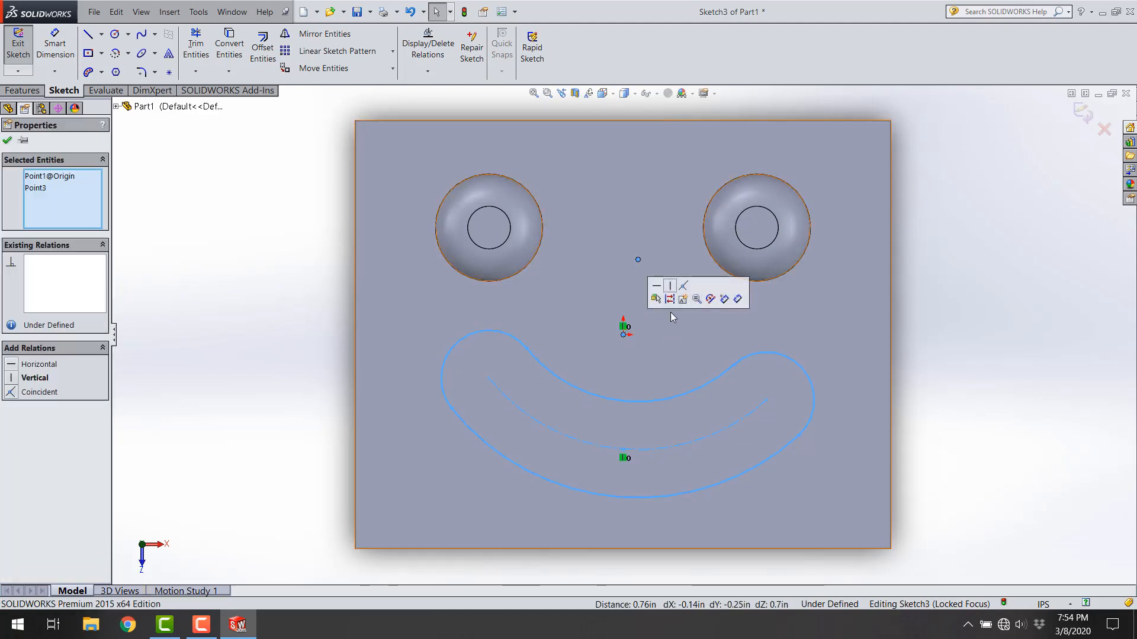
pyautogui.click(673, 289)
pyautogui.click(943, 360)
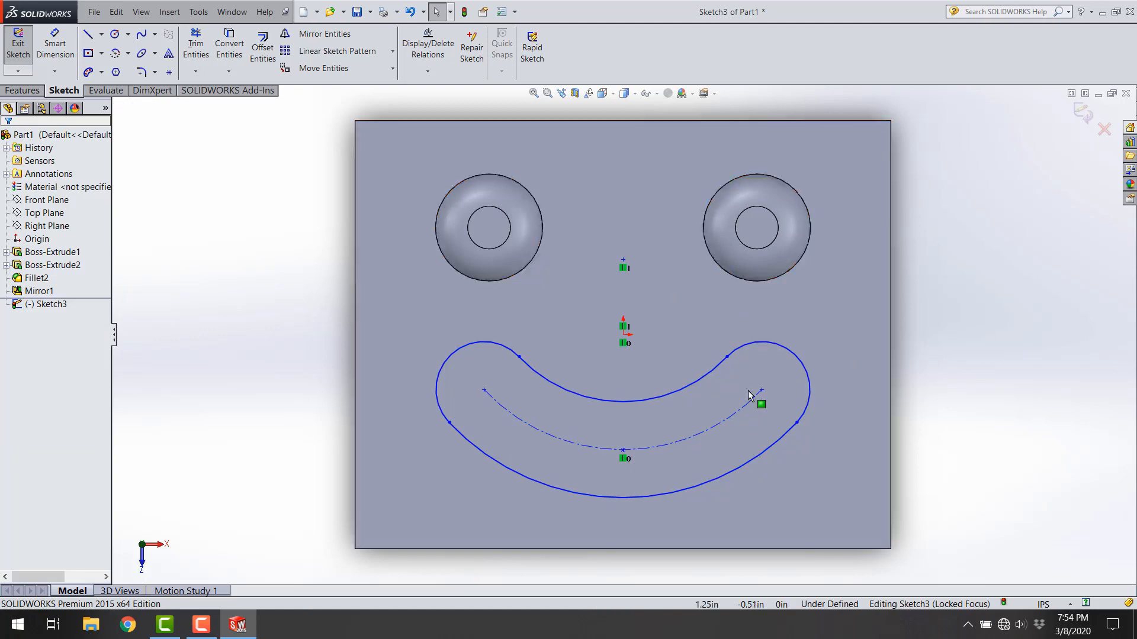
# Step: Reshape the slot by moving its right endpoint, arc center and centerline midpoint, giving a centerline radius of about 1.58 in
pyautogui.moveTo(767, 389)
pyautogui.mouseDown()
pyautogui.moveTo(787, 357)
pyautogui.moveTo(823, 355)
pyautogui.moveTo(754, 378)
pyautogui.moveTo(784, 394)
pyautogui.moveTo(767, 390)
pyautogui.mouseUp()
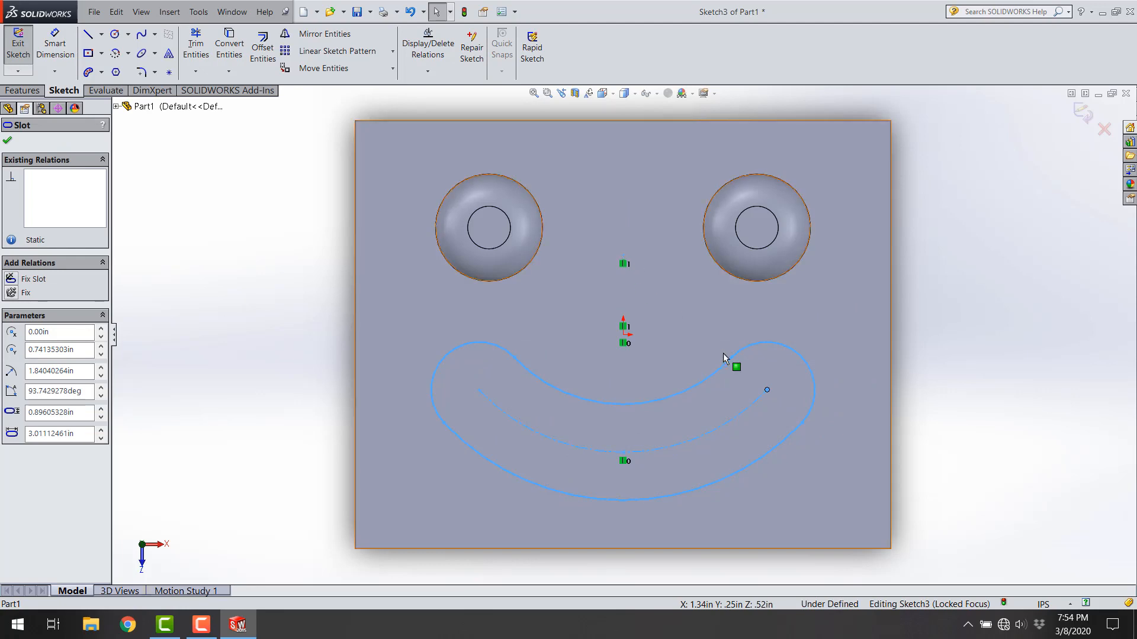
pyautogui.click(964, 341)
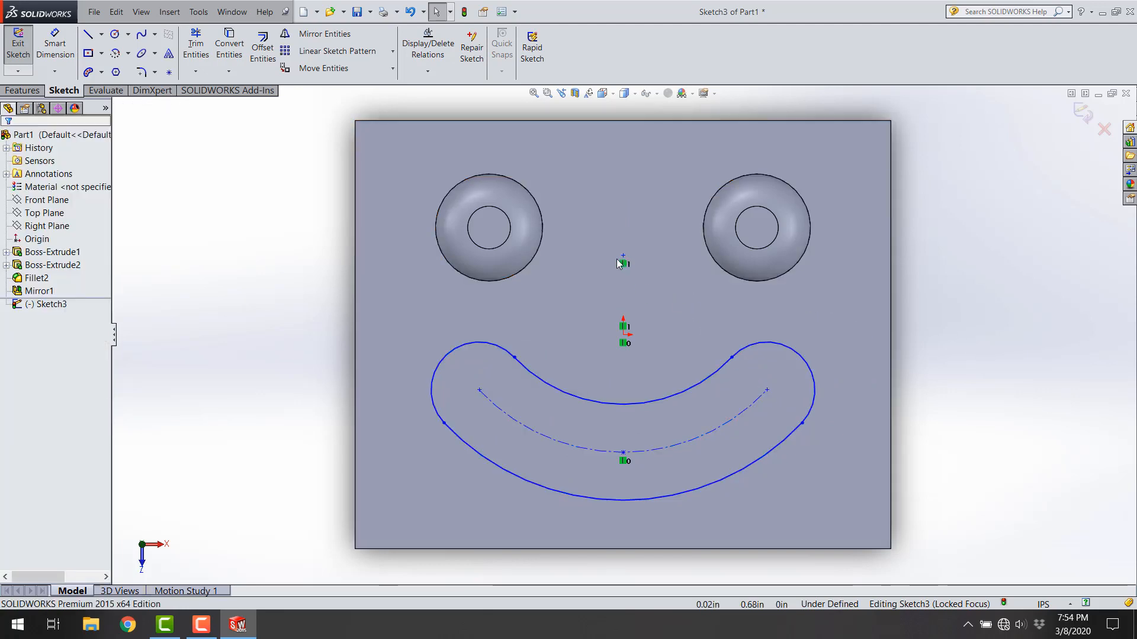
pyautogui.click(626, 253)
pyautogui.click(624, 254)
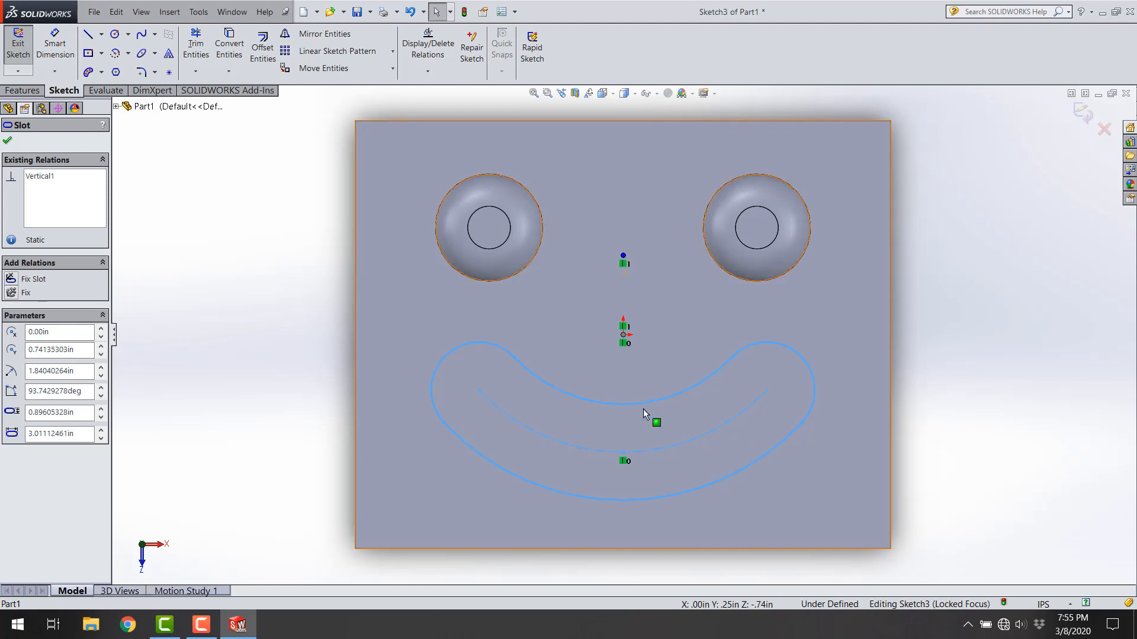
pyautogui.click(623, 336)
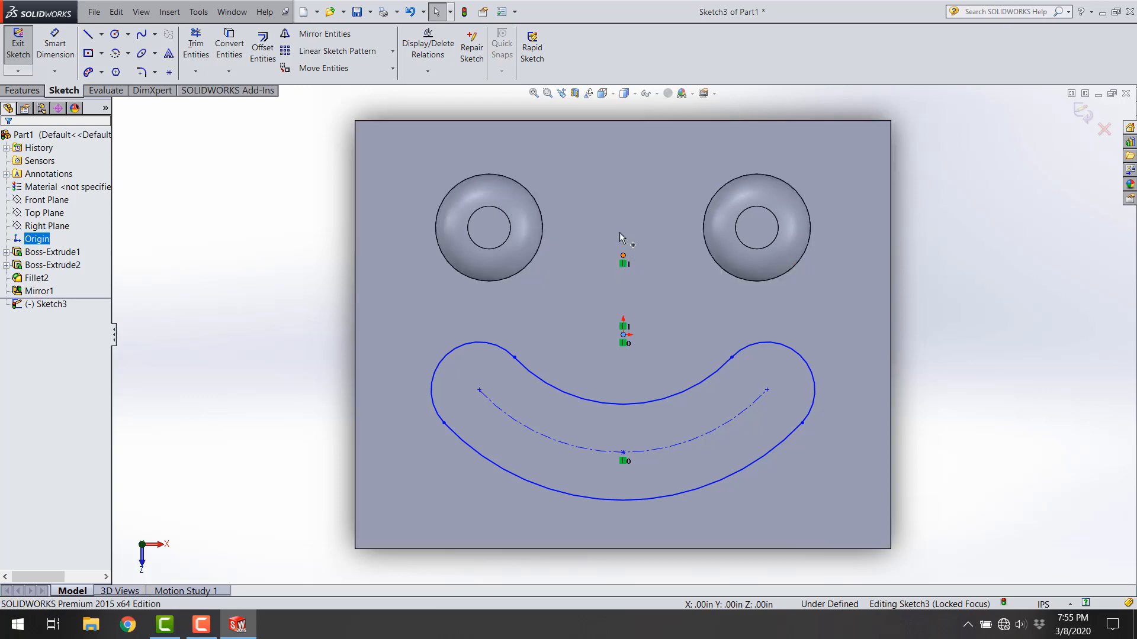
pyautogui.click(623, 256)
pyautogui.moveTo(602, 318); pyautogui.dragTo(600, 276)
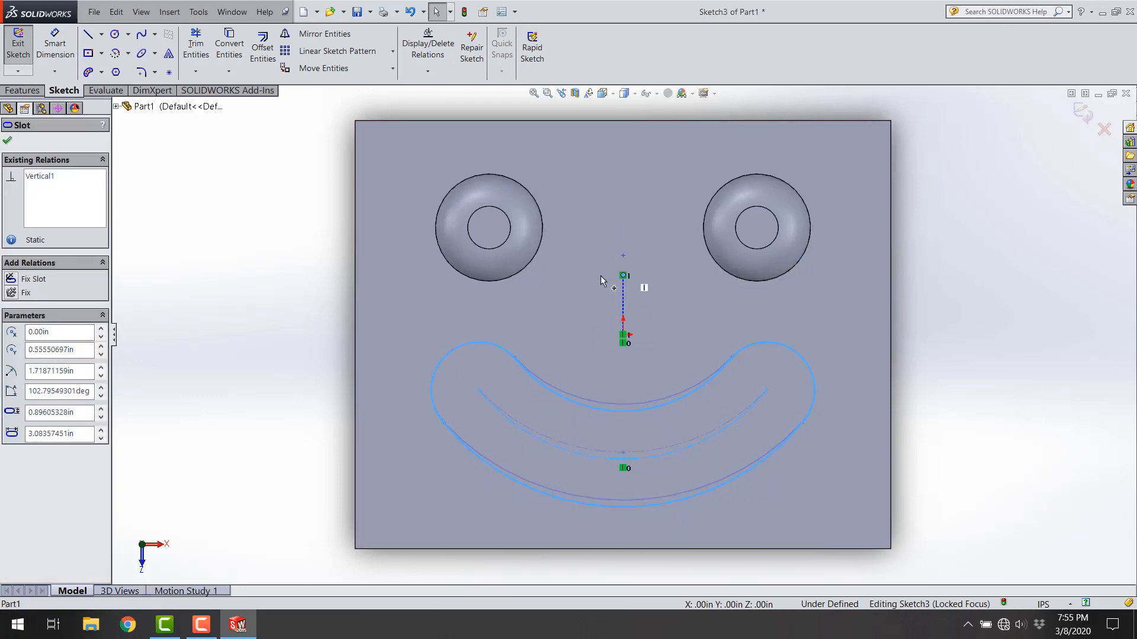
pyautogui.click(954, 332)
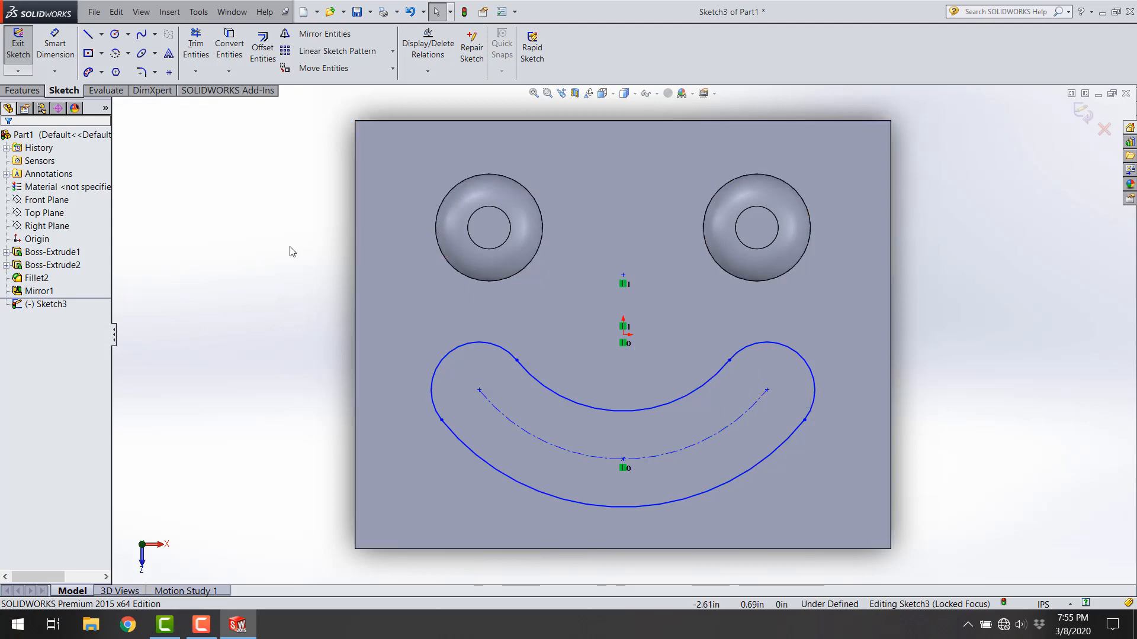
pyautogui.moveTo(623, 459); pyautogui.dragTo(623, 441)
pyautogui.click(233, 300)
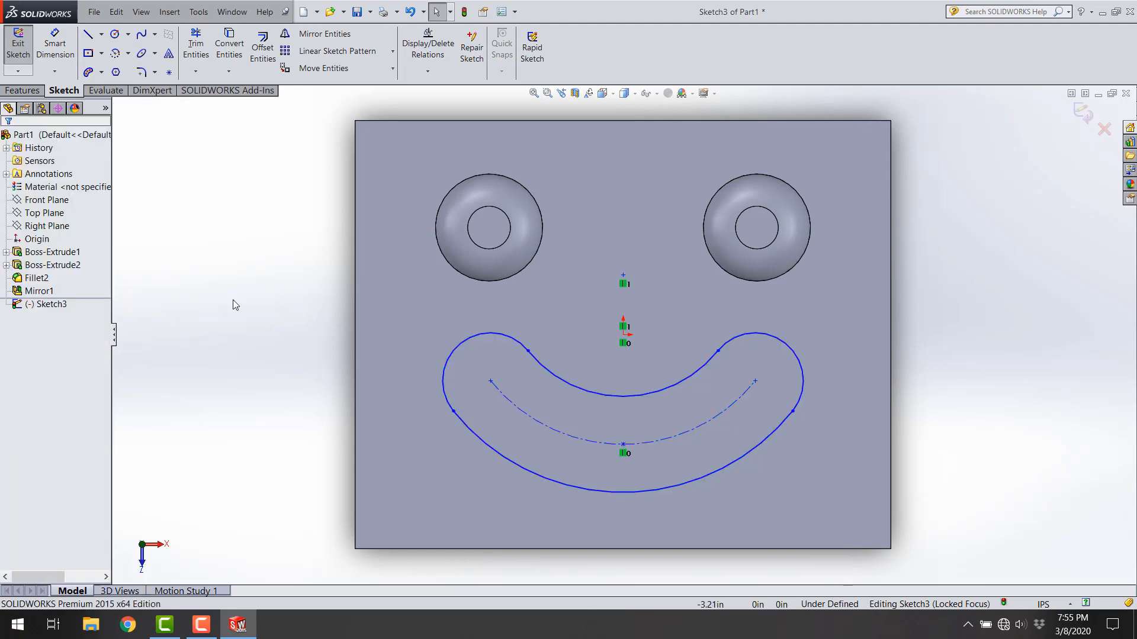
# Step: Dimension the slot's centerline arc radius as 1.5 in
pyautogui.click(60, 32)
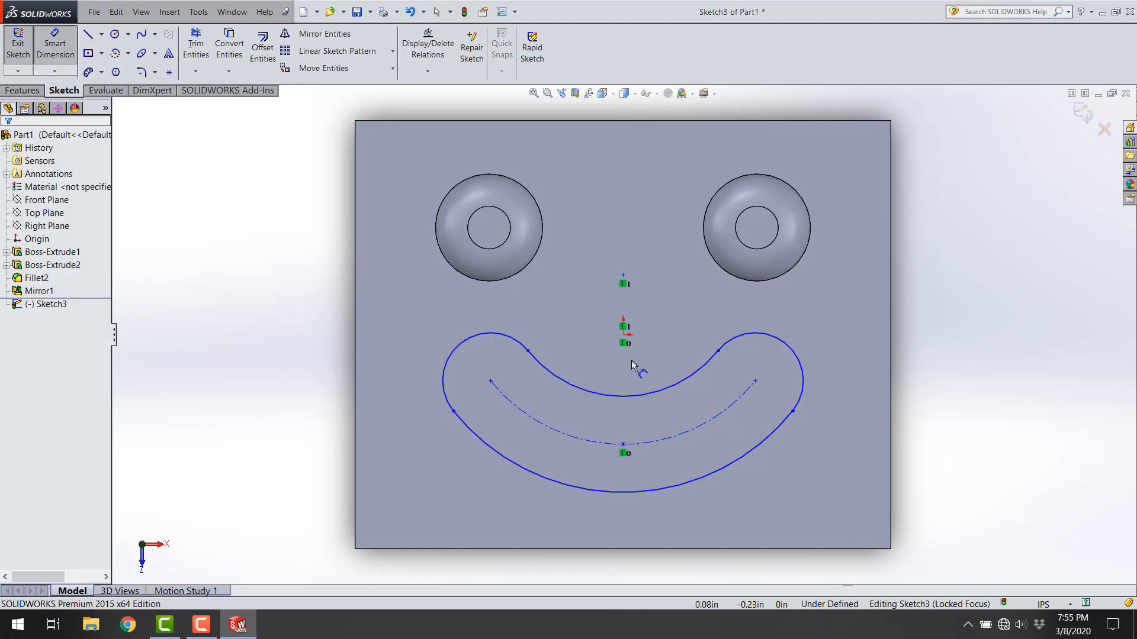
pyautogui.click(587, 442)
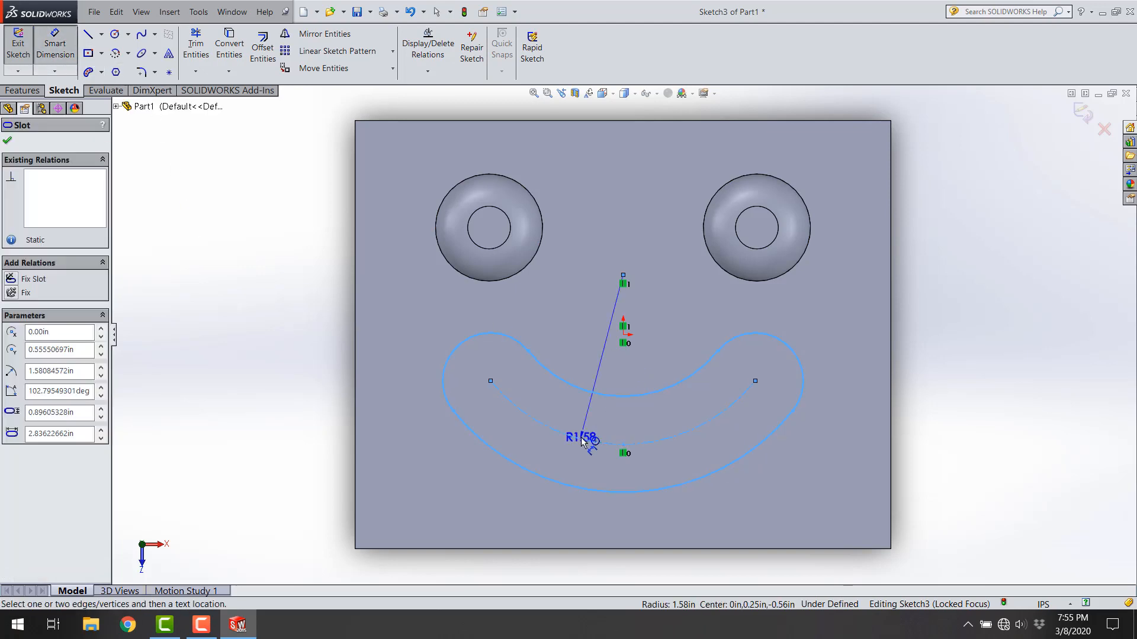
pyautogui.click(524, 456)
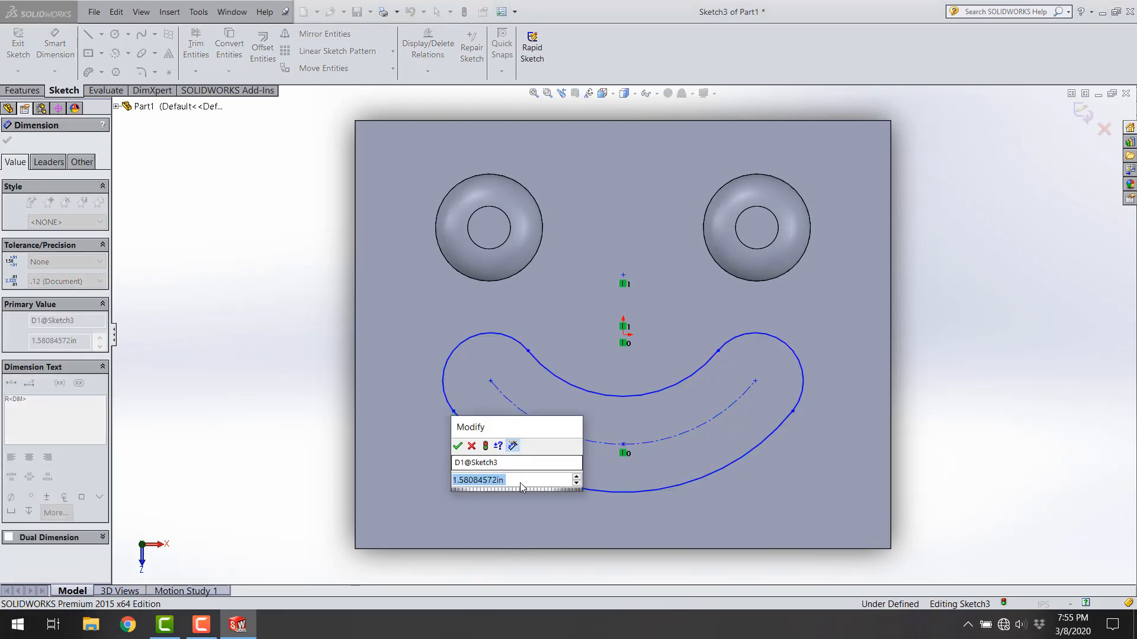
pyautogui.write('1.5')
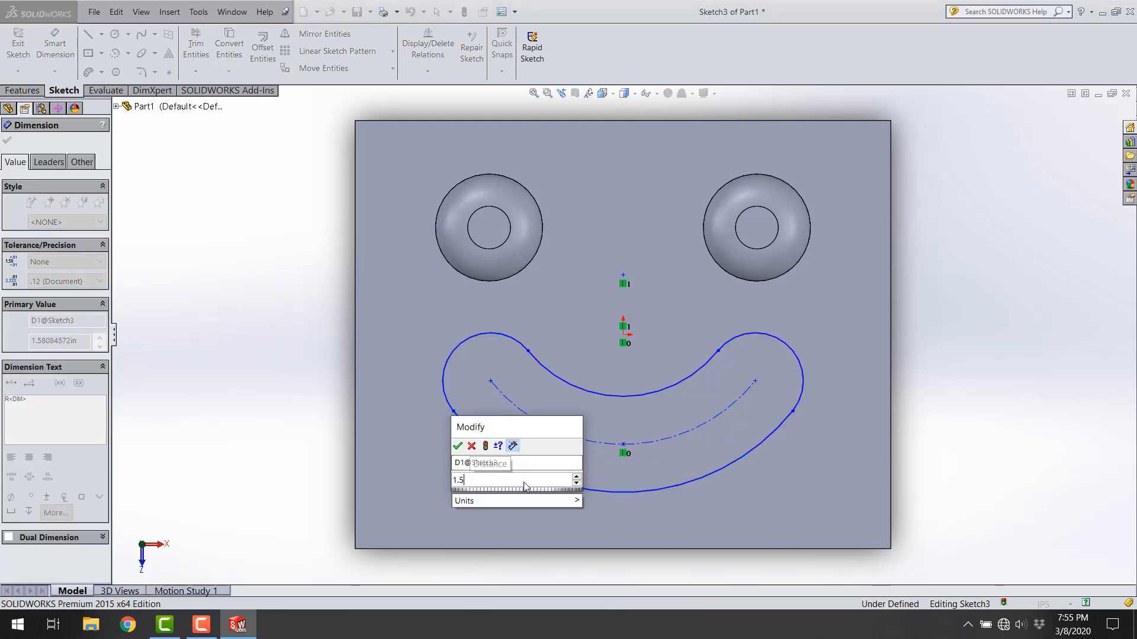
pyautogui.press('Return')
pyautogui.press('Escape')
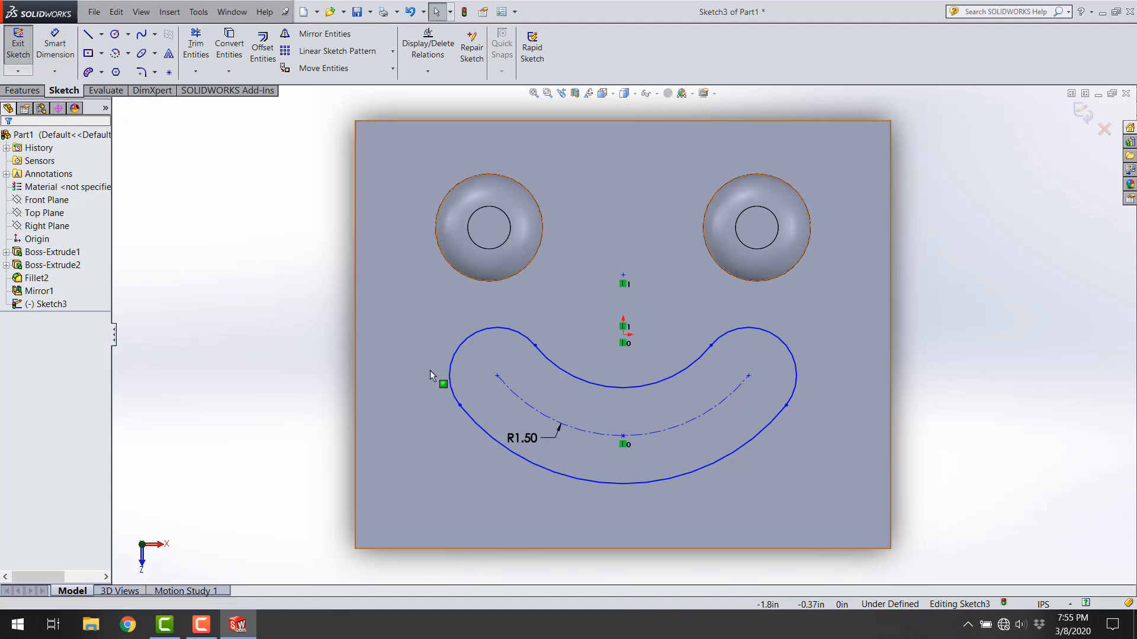
# Step: Dimension the slot's left end radius as 0.5 in and shorten the slot slightly by moving its left inner corner point inward
pyautogui.click(74, 52)
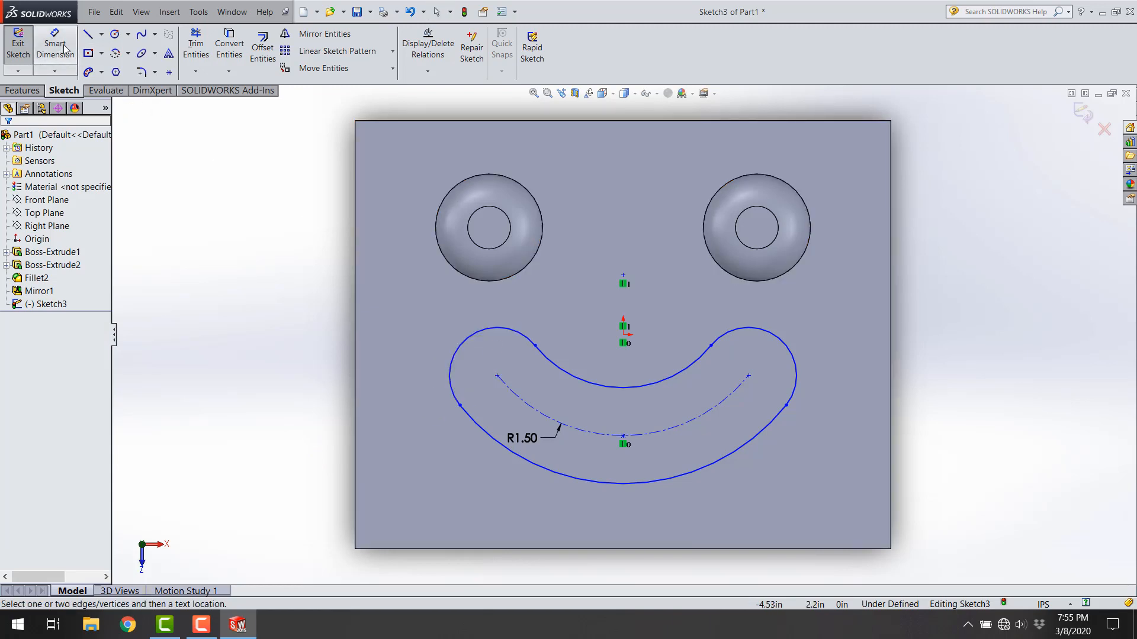
pyautogui.click(464, 346)
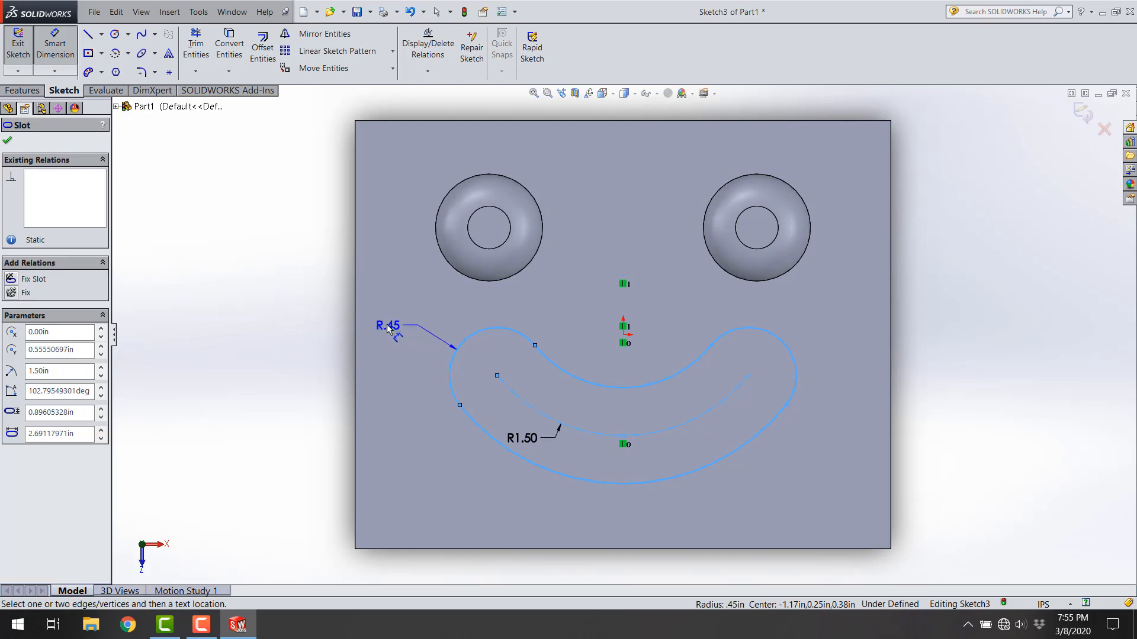
pyautogui.click(391, 323)
pyautogui.write('.5')
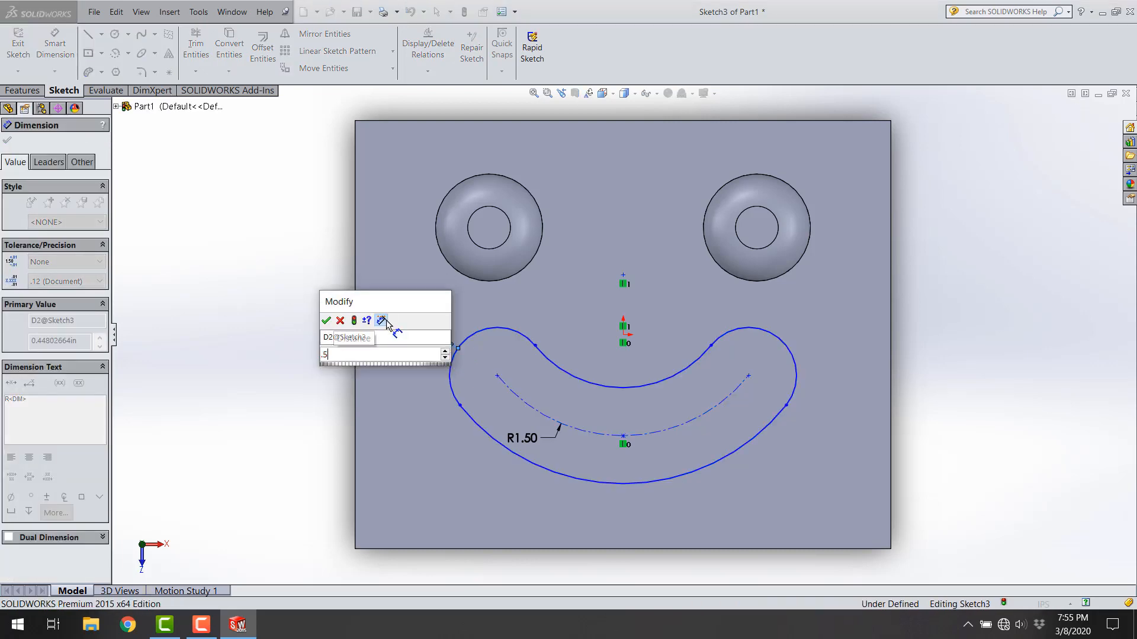
pyautogui.press('Return')
pyautogui.press('Escape')
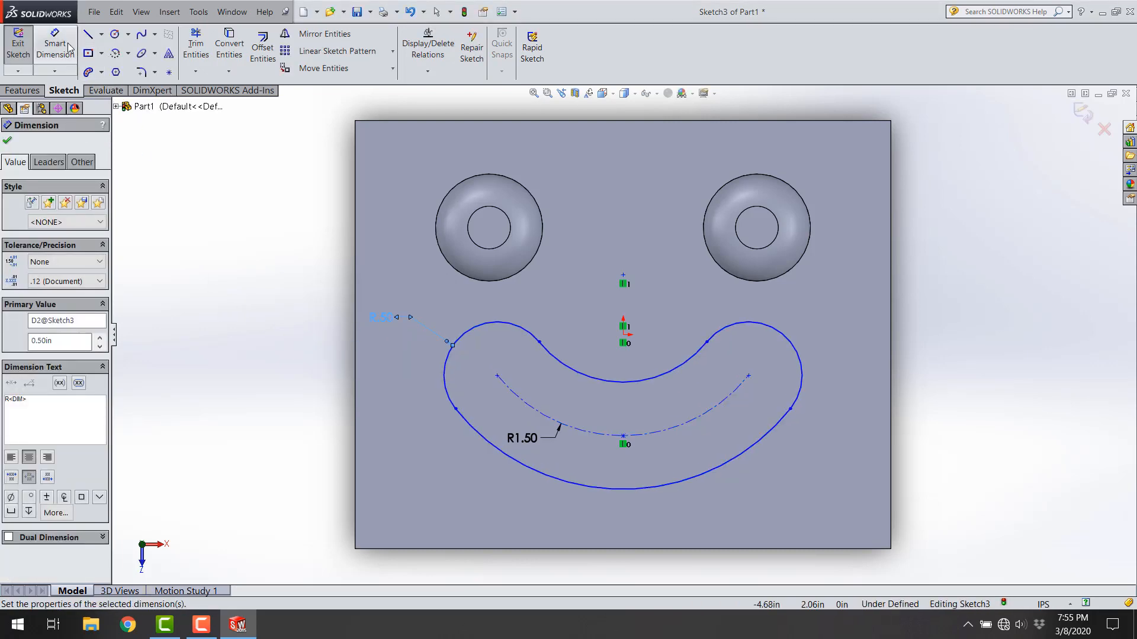
pyautogui.click(185, 327)
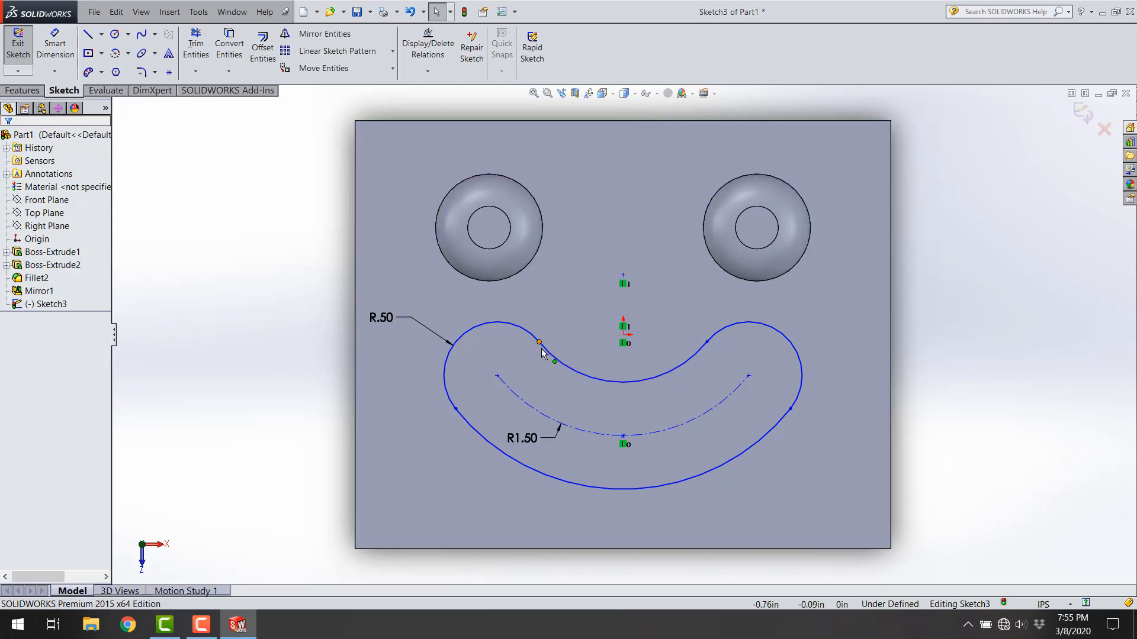
pyautogui.moveTo(546, 352)
pyautogui.mouseDown()
pyautogui.moveTo(535, 361)
pyautogui.moveTo(510, 333)
pyautogui.moveTo(539, 358)
pyautogui.moveTo(523, 354)
pyautogui.moveTo(551, 354)
pyautogui.mouseUp()
pyautogui.click(219, 346)
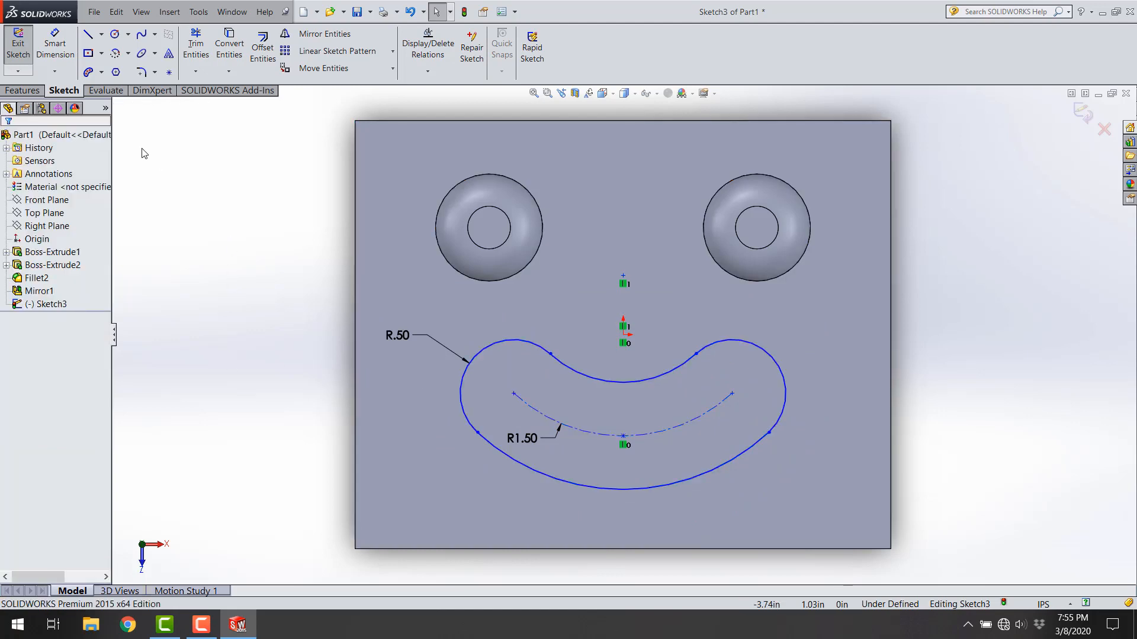
# Step: Dimension the vertical distance between the origin and the slot's arc center as 0.5 in
pyautogui.click(55, 43)
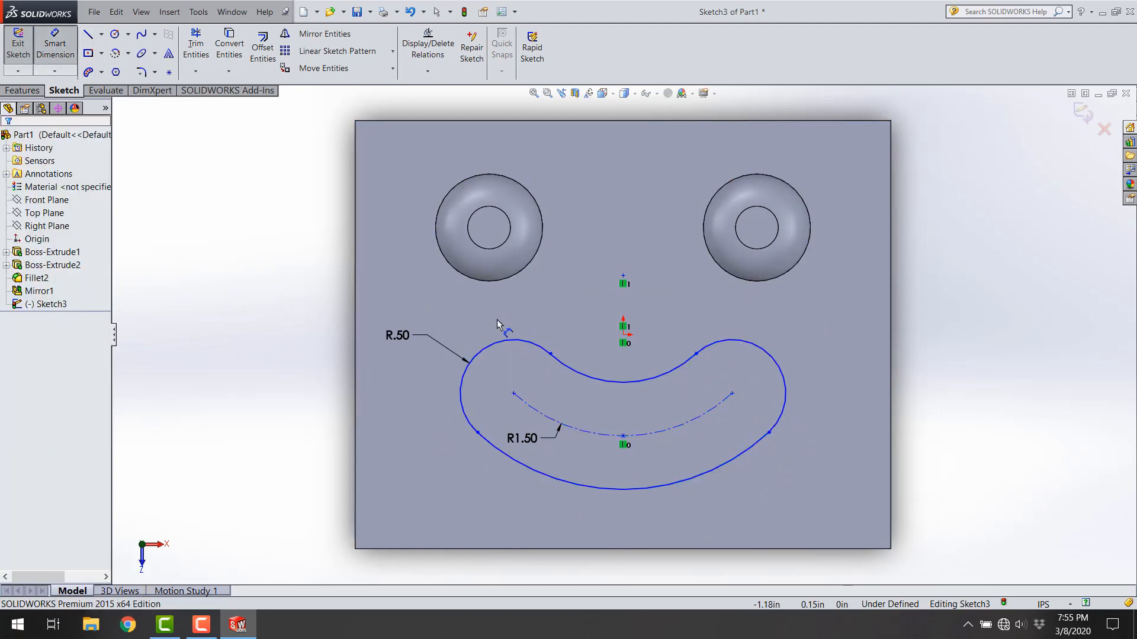
pyautogui.click(622, 336)
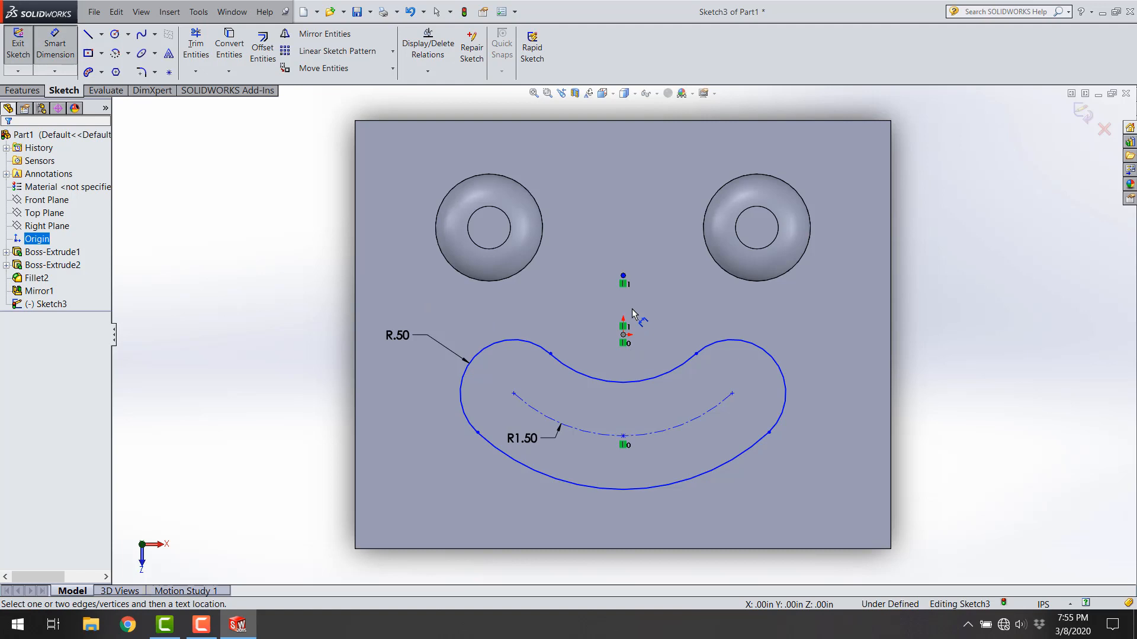
pyautogui.click(623, 276)
pyautogui.click(673, 297)
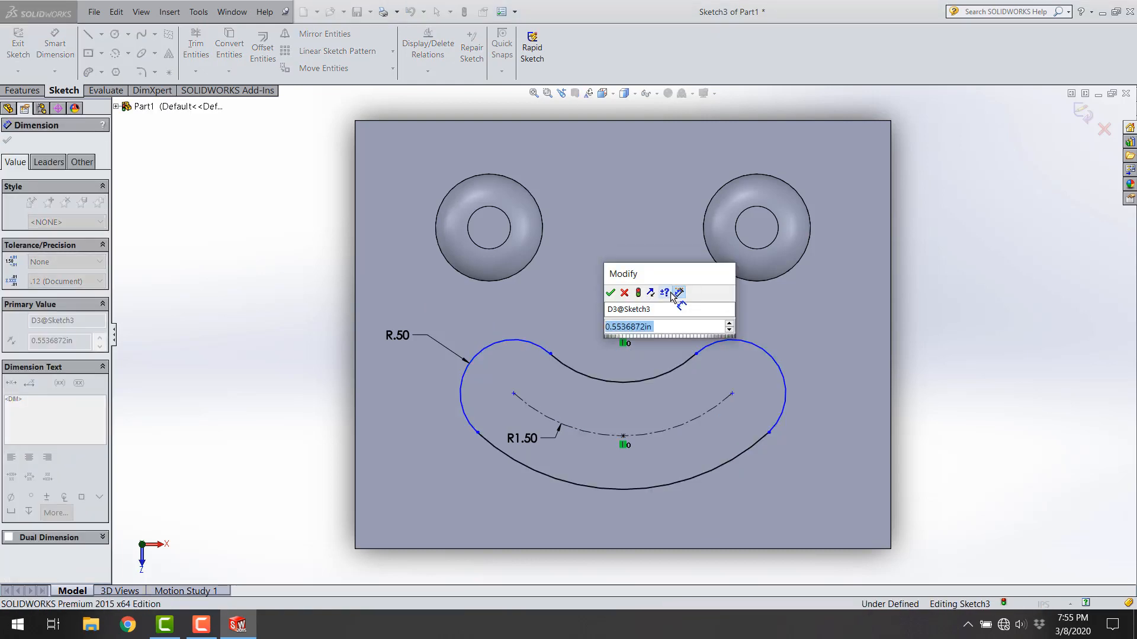
pyautogui.write('.5')
pyautogui.press('Return')
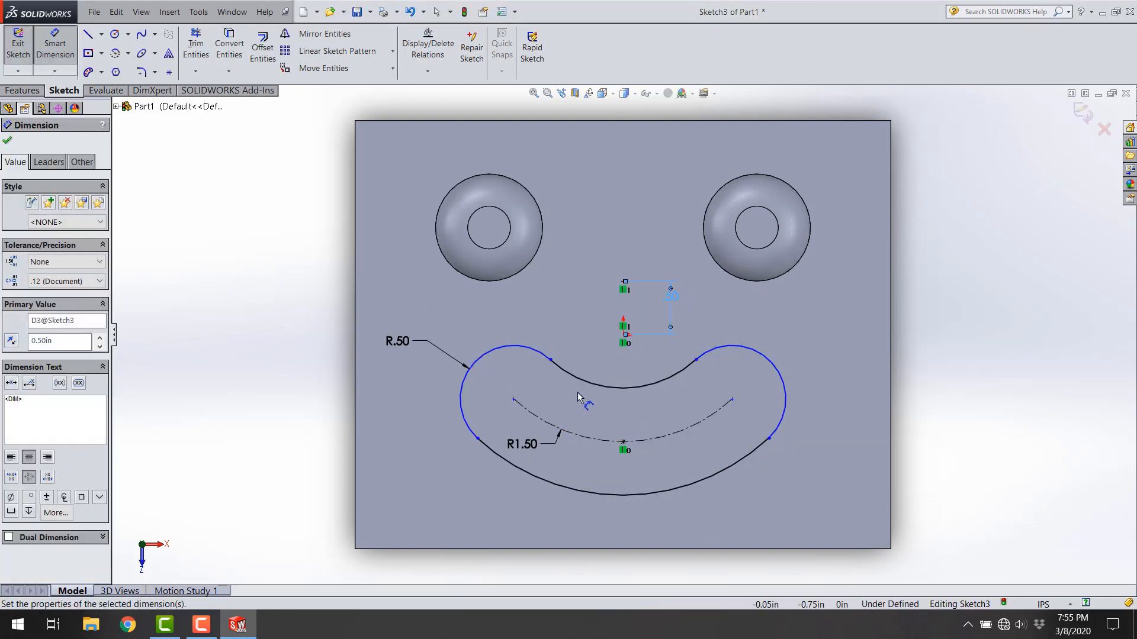
pyautogui.click(237, 379)
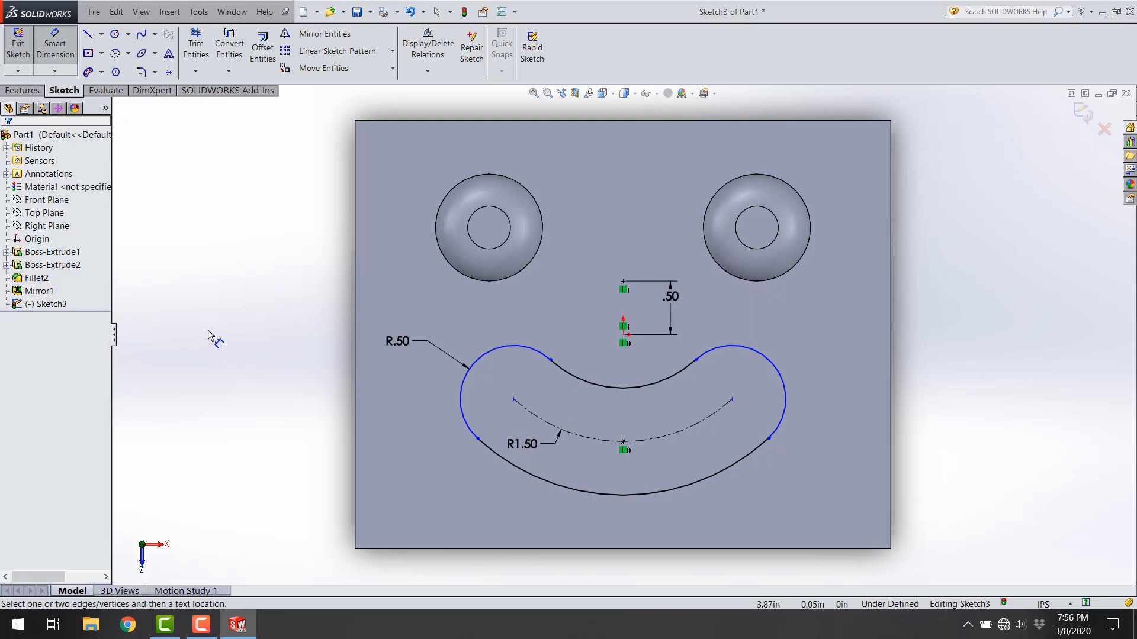
# Step: Lengthen the slot slightly by moving its left inner corner point outward
pyautogui.click(555, 361)
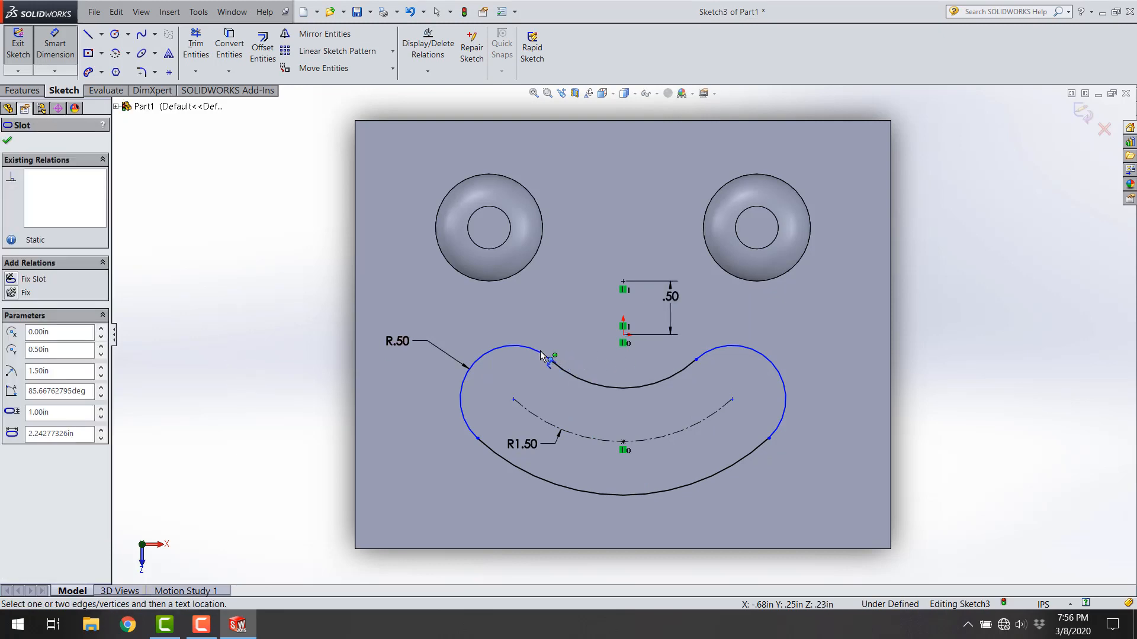
pyautogui.click(551, 385)
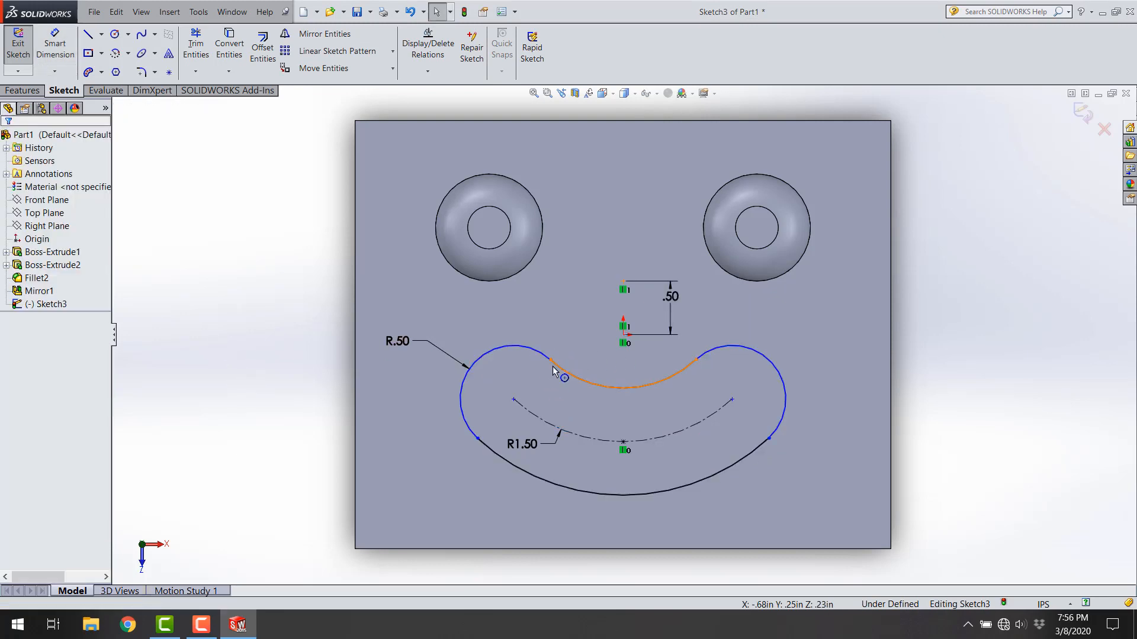
pyautogui.moveTo(546, 357)
pyautogui.mouseDown()
pyautogui.moveTo(527, 352)
pyautogui.moveTo(545, 358)
pyautogui.mouseUp()
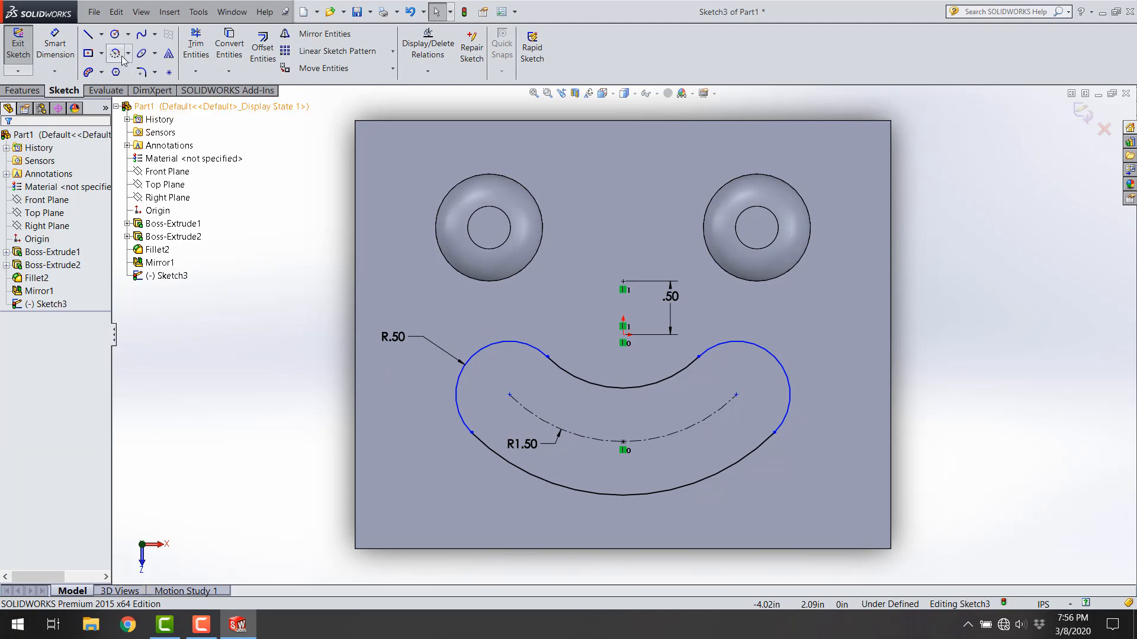
# Step: Draw two construction centerlines, from the slot's left centerline endpoint to the arc center and on to the right centerline endpoint
pyautogui.click(102, 34)
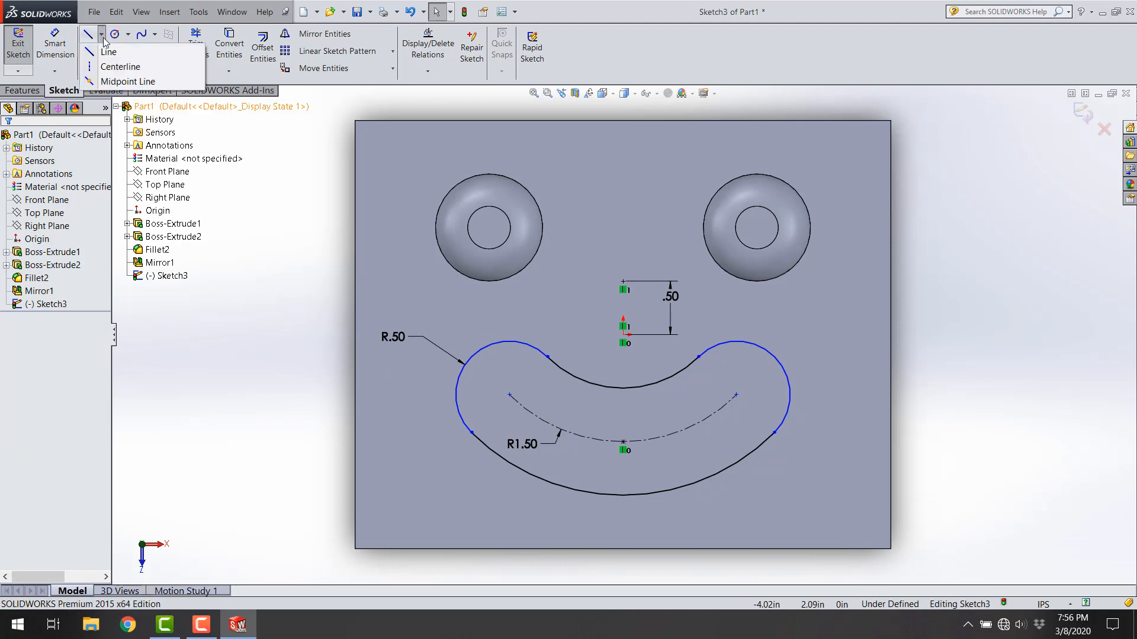
pyautogui.click(119, 67)
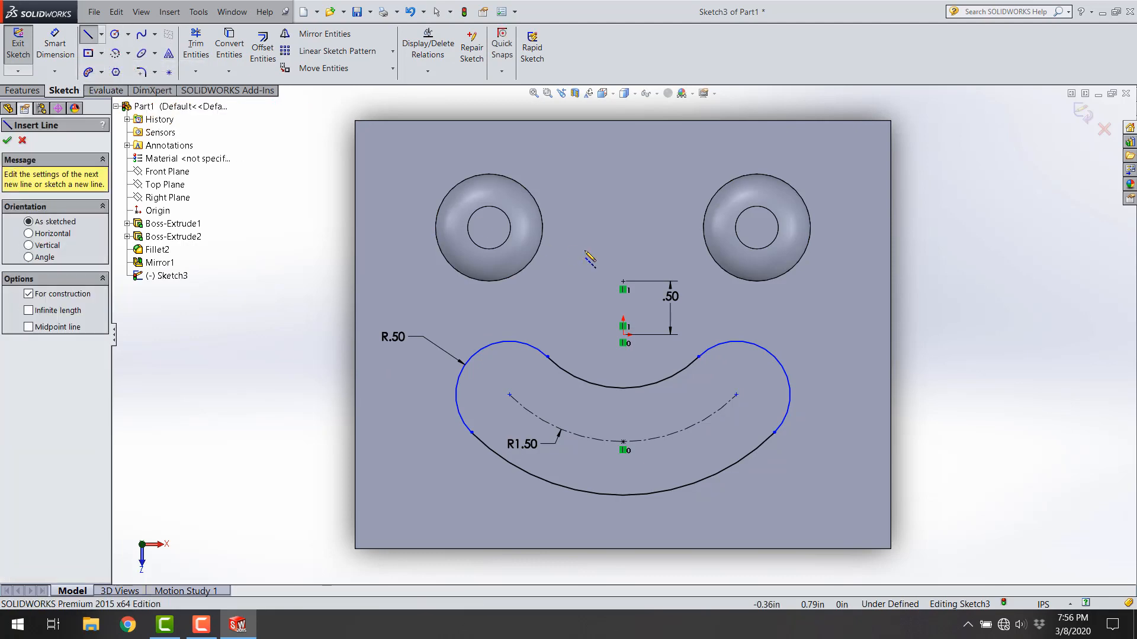
pyautogui.click(509, 394)
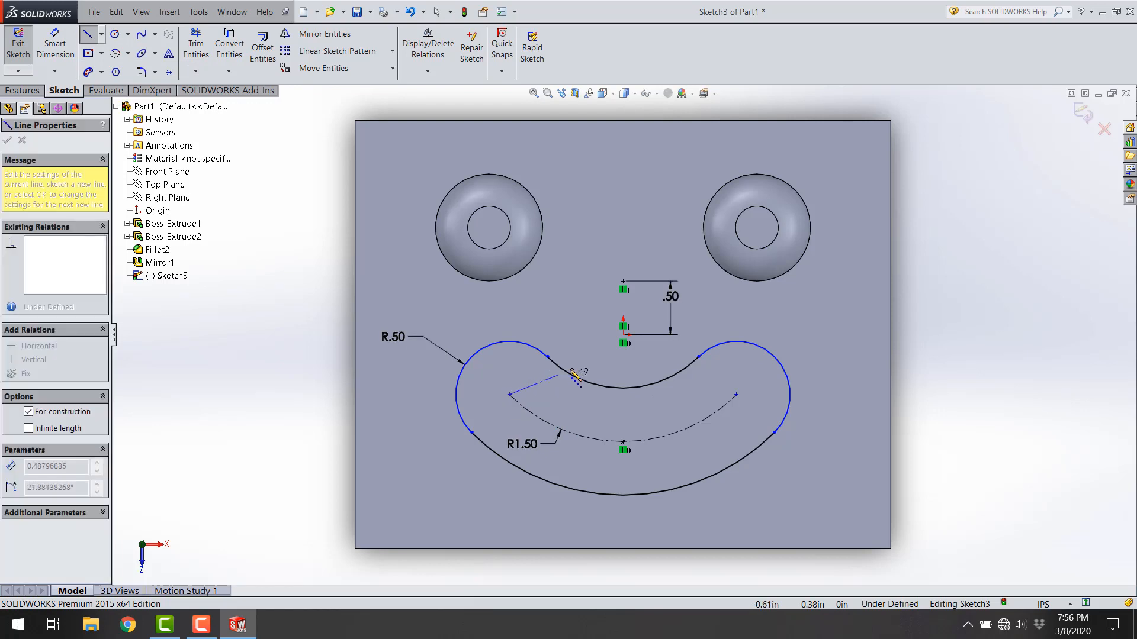
pyautogui.click(623, 282)
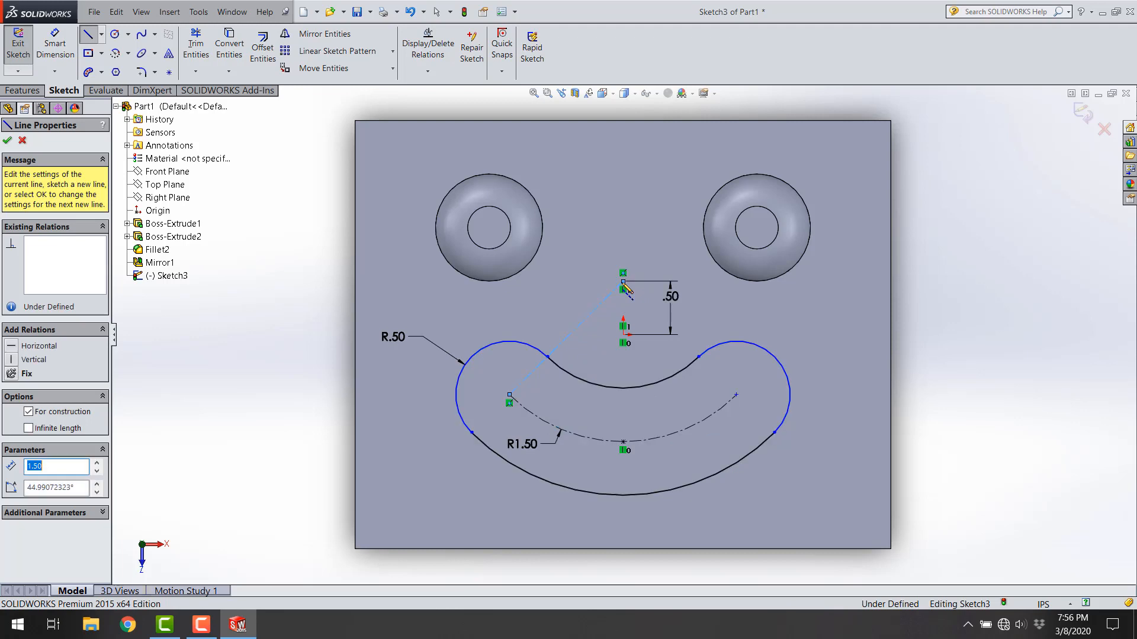
pyautogui.click(737, 395)
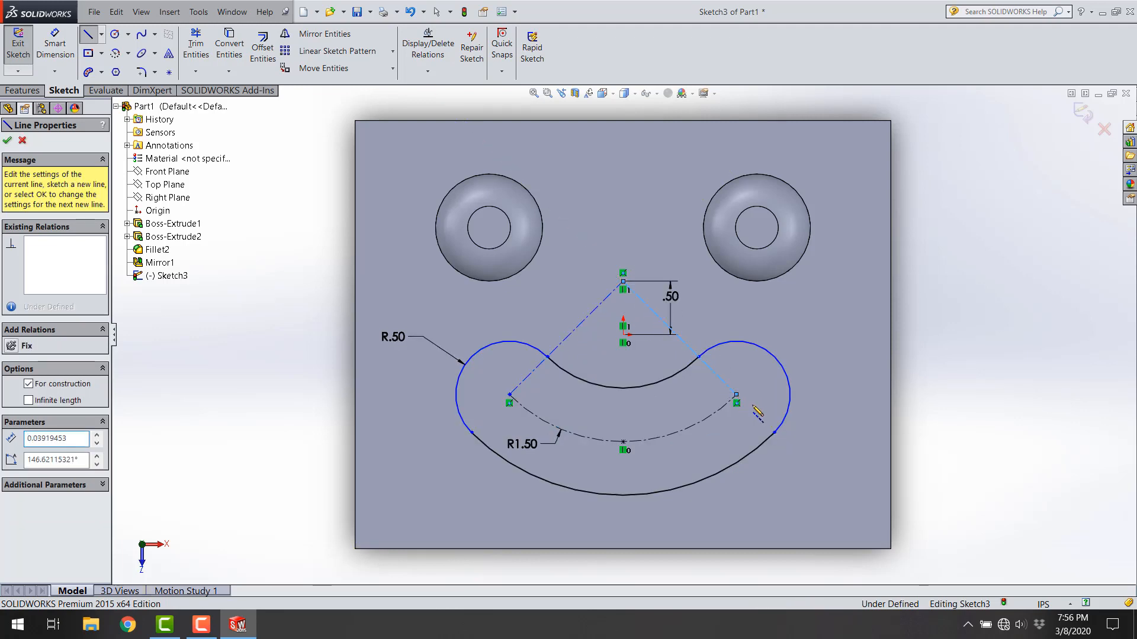
pyautogui.press('Escape')
pyautogui.press('Escape')
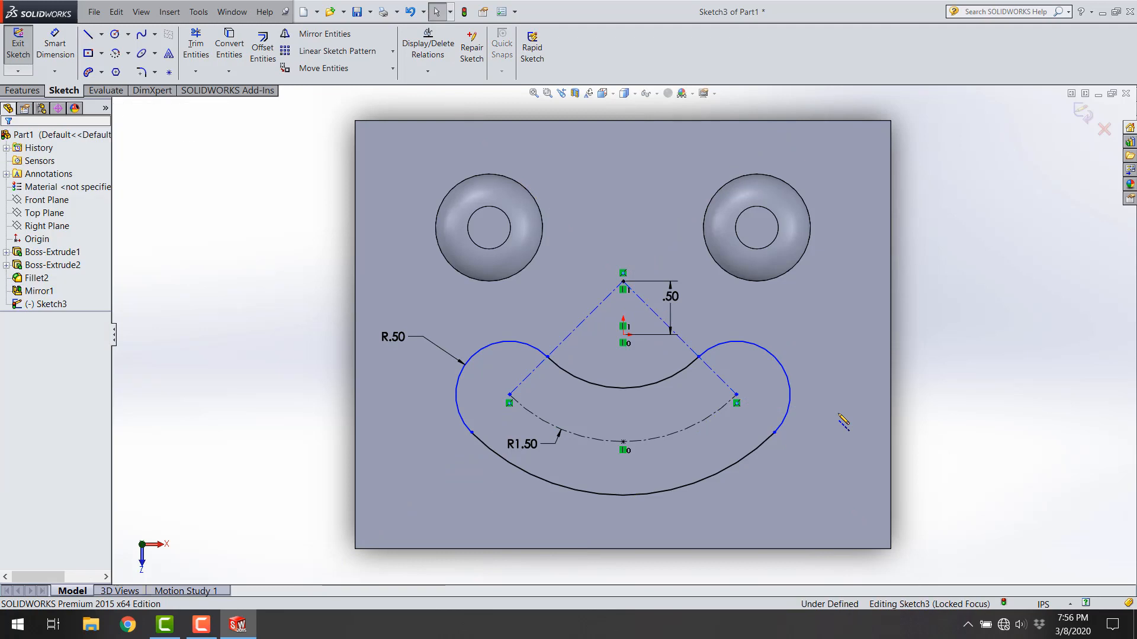
# Step: Dimension the angle between the two construction centerlines as 90° and exit the sketch
pyautogui.click(55, 47)
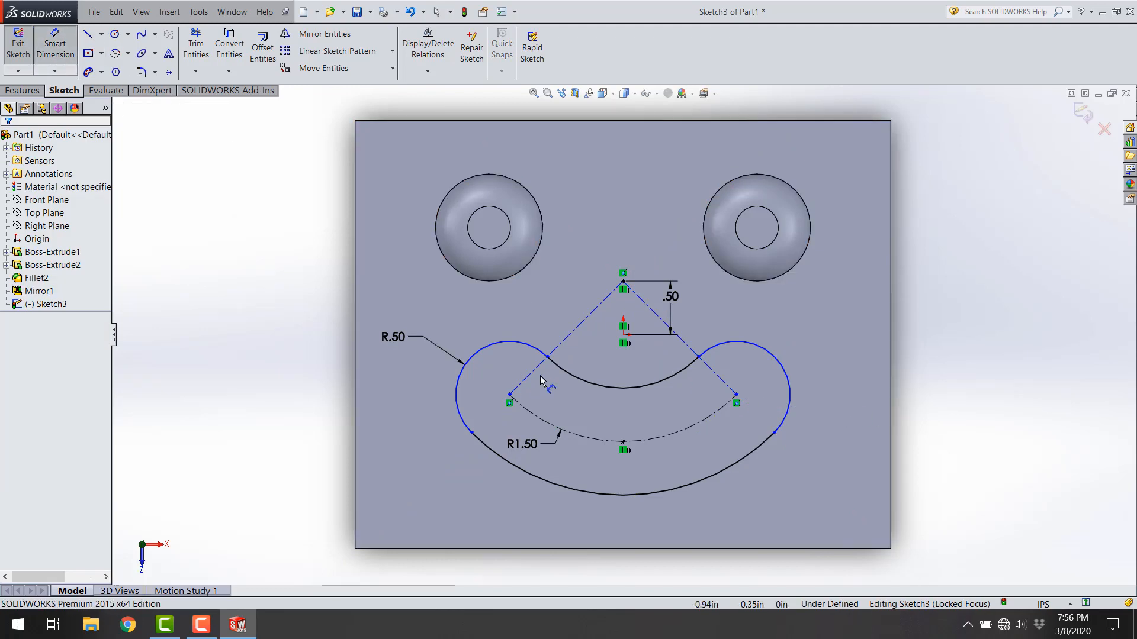
pyautogui.click(578, 325)
pyautogui.click(685, 346)
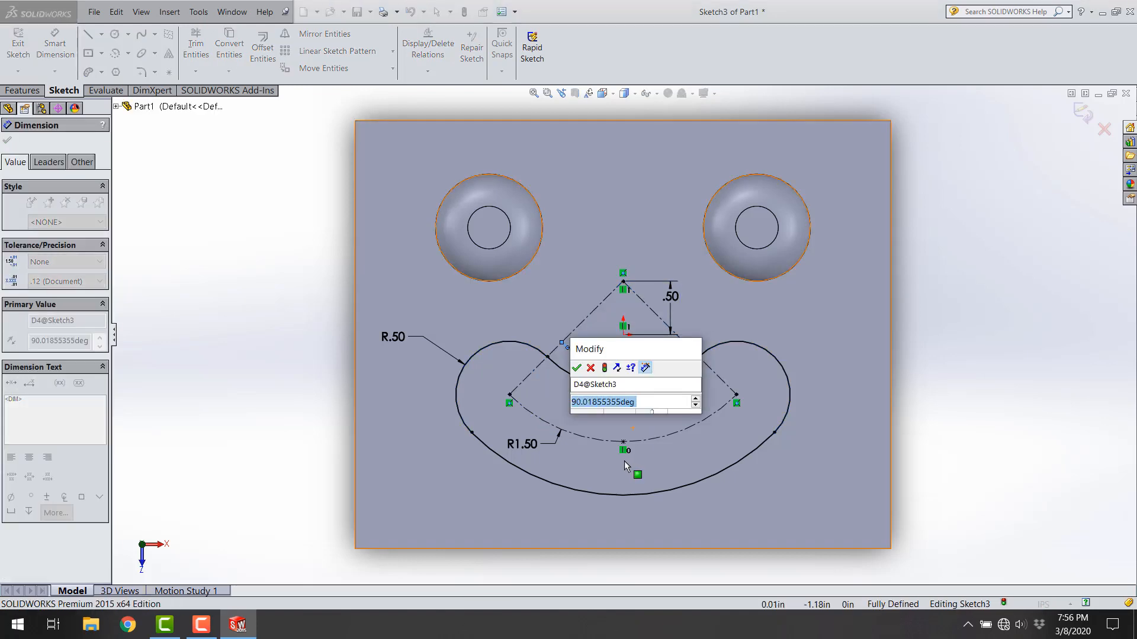
pyautogui.write('90')
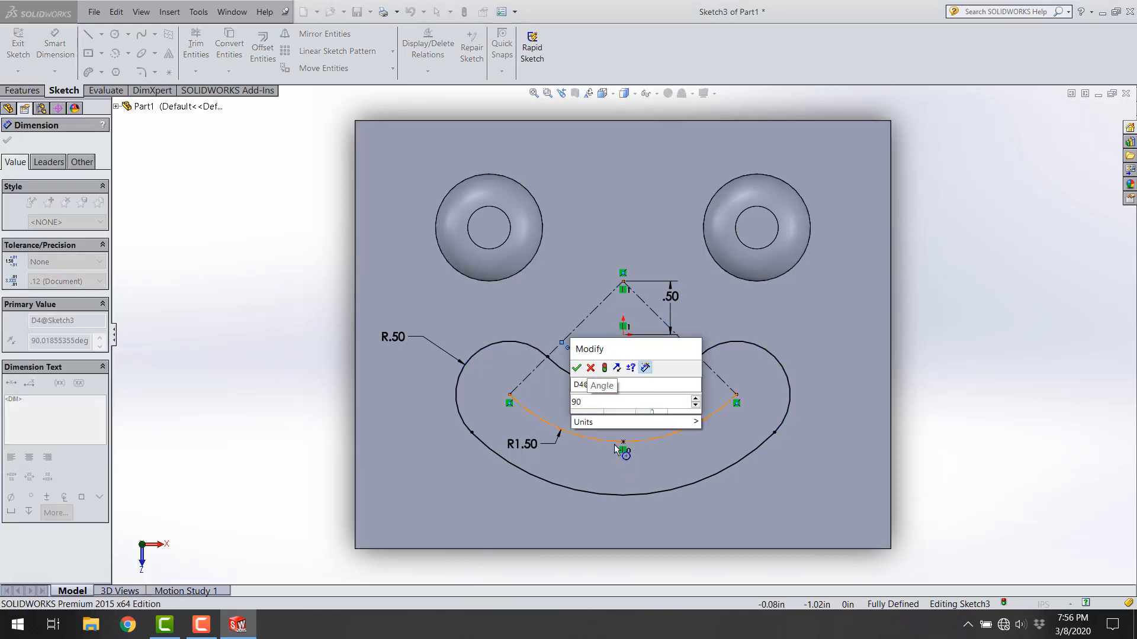
pyautogui.press('Return')
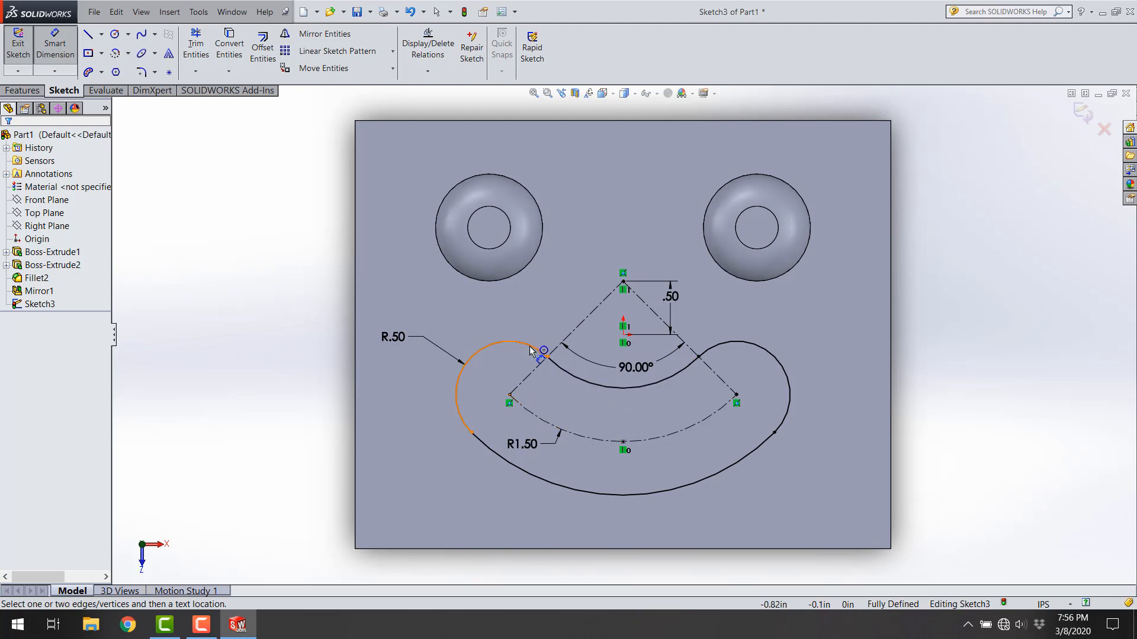
pyautogui.click(1082, 112)
pyautogui.click(947, 316)
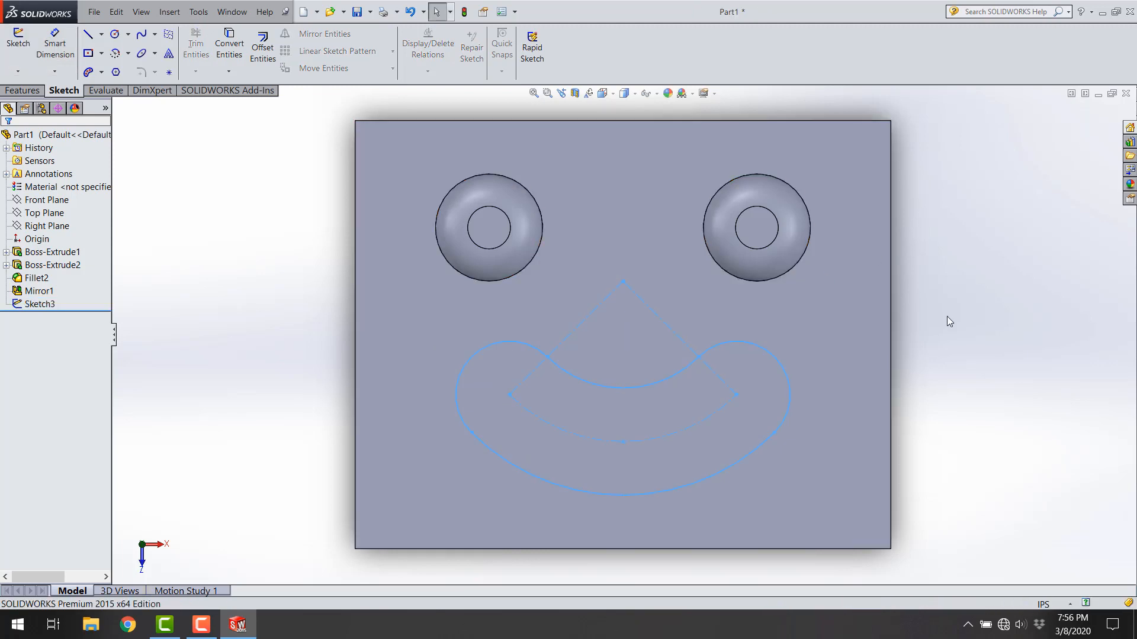
# Step: Extrude the smile-shaped slot sketch as a blind boss 0.3 in from the plate's face, with merge result on
pyautogui.click(31, 304)
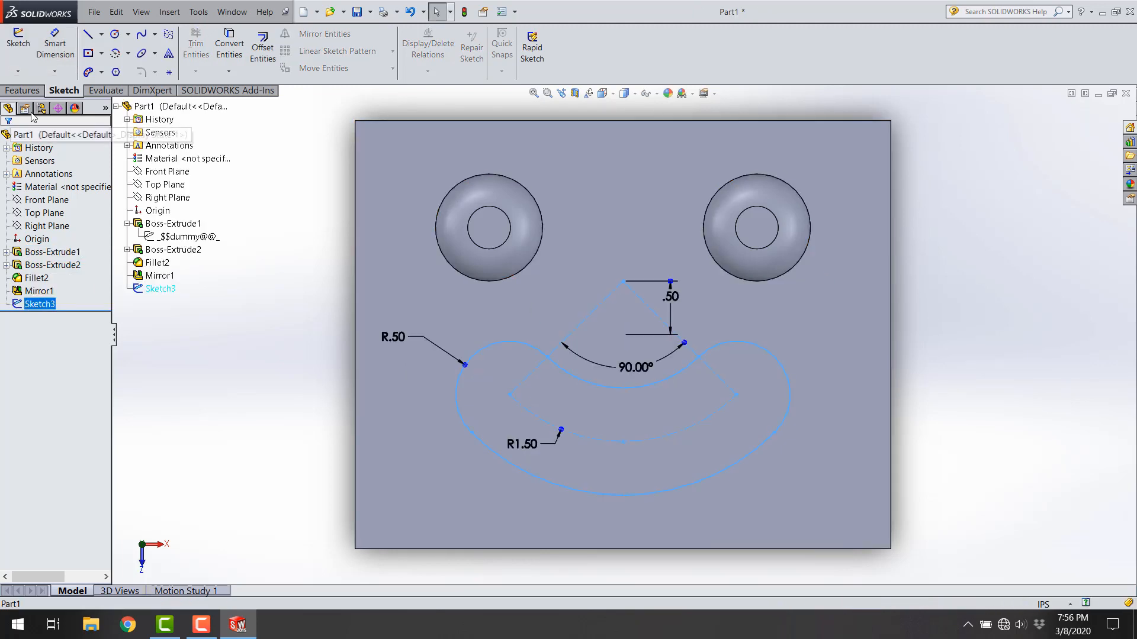
pyautogui.click(23, 90)
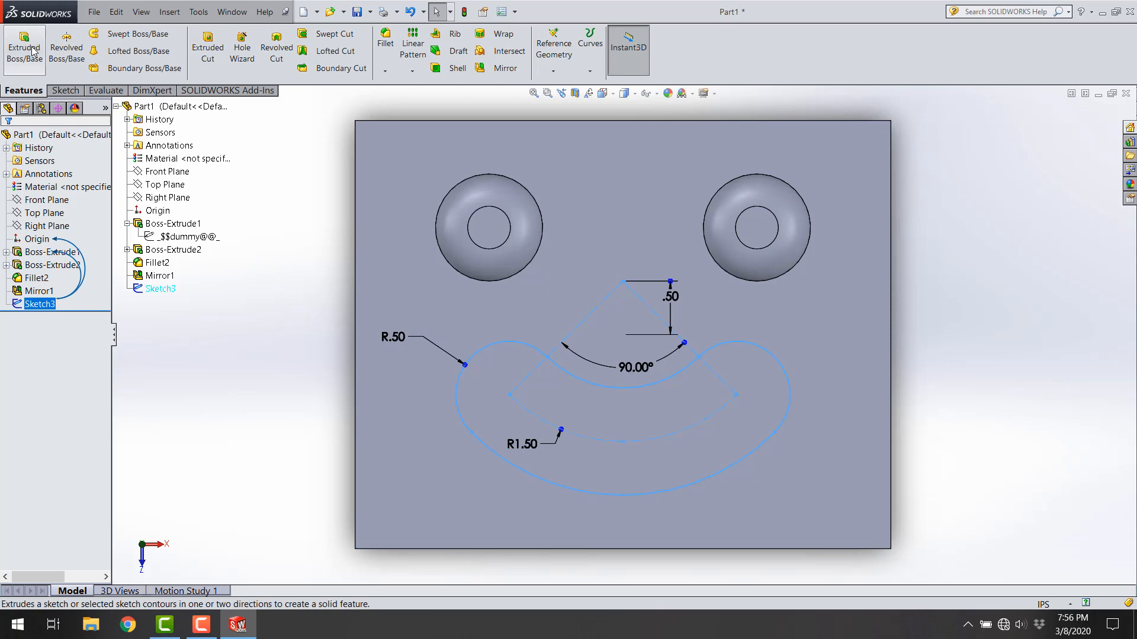
pyautogui.click(25, 51)
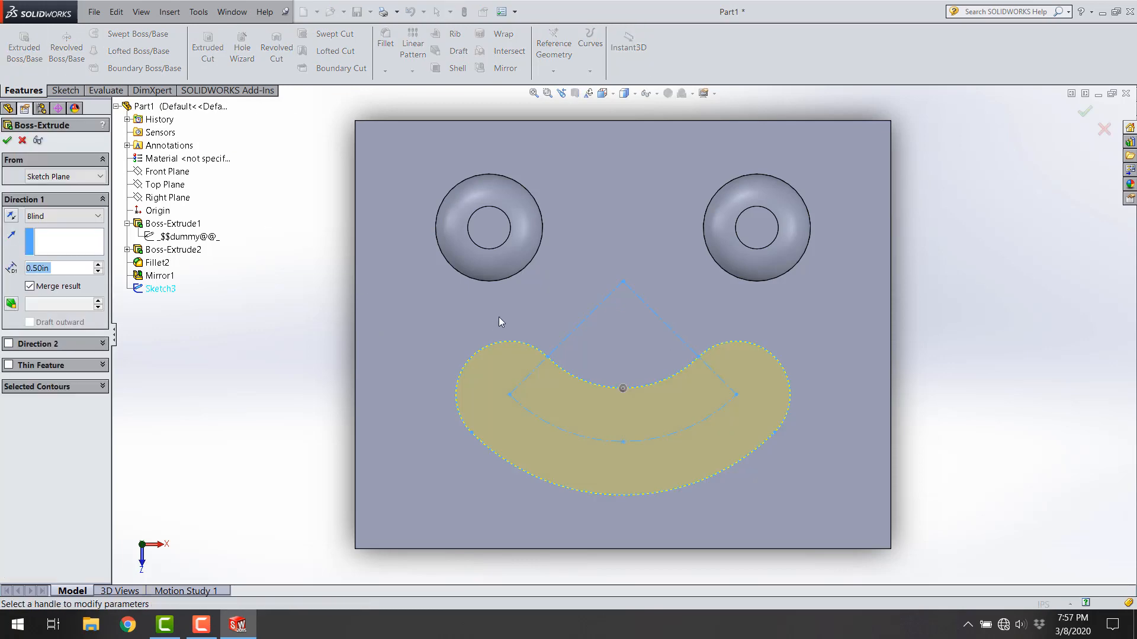
pyautogui.moveTo(275, 370); pyautogui.dragTo(212, 389, button='middle')
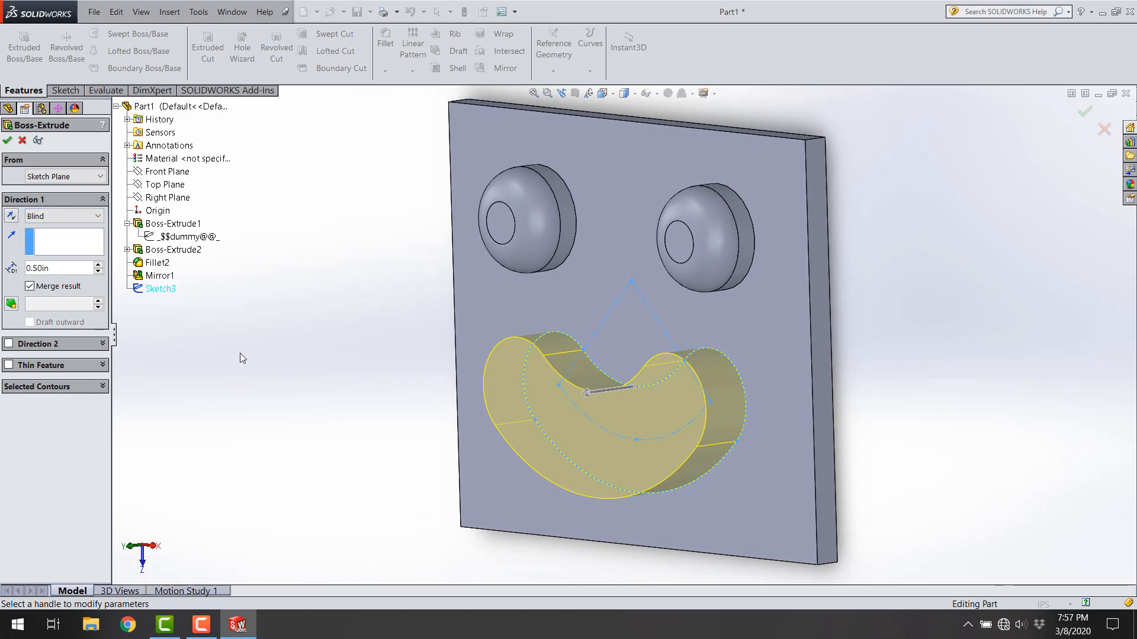
pyautogui.doubleClick(62, 270)
pyautogui.write('0.3')
pyautogui.press('Return')
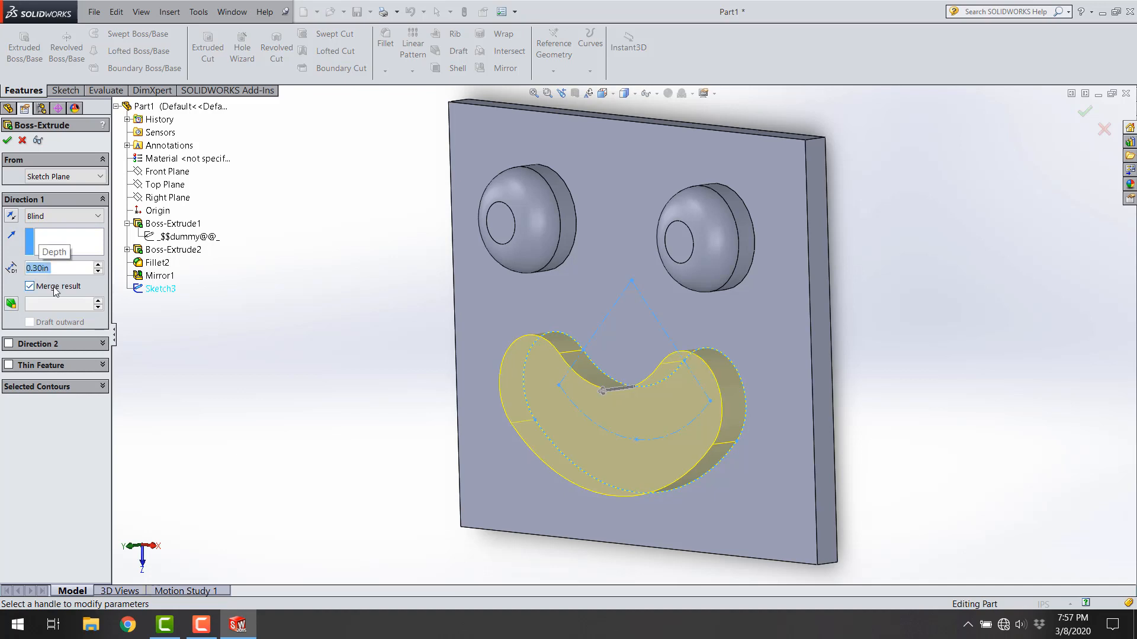
pyautogui.click(8, 141)
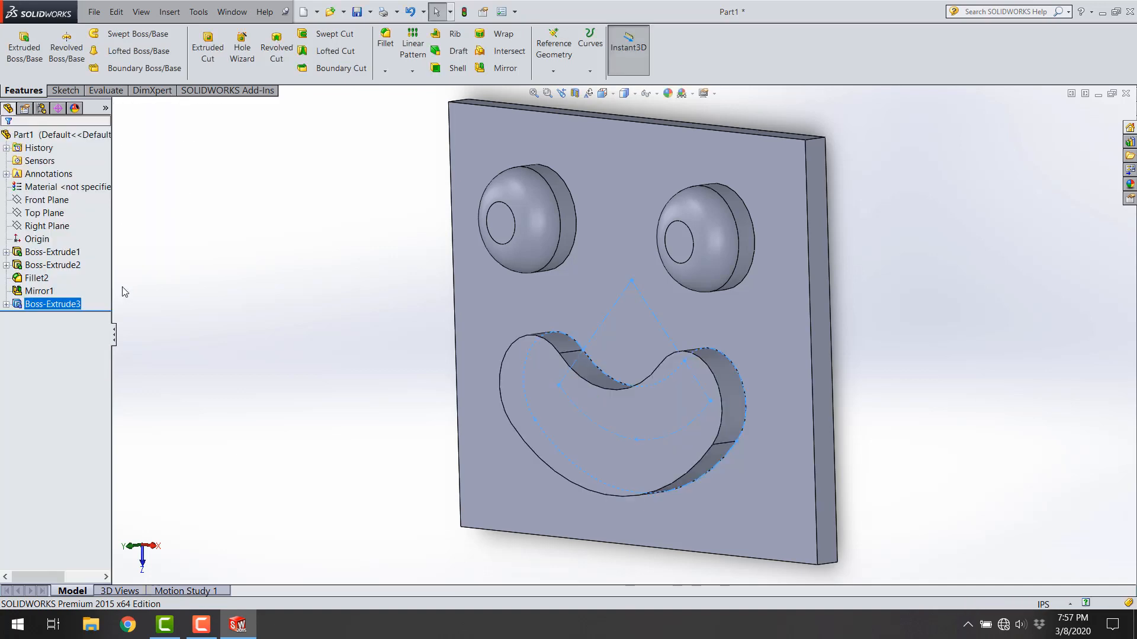
pyautogui.click(364, 397)
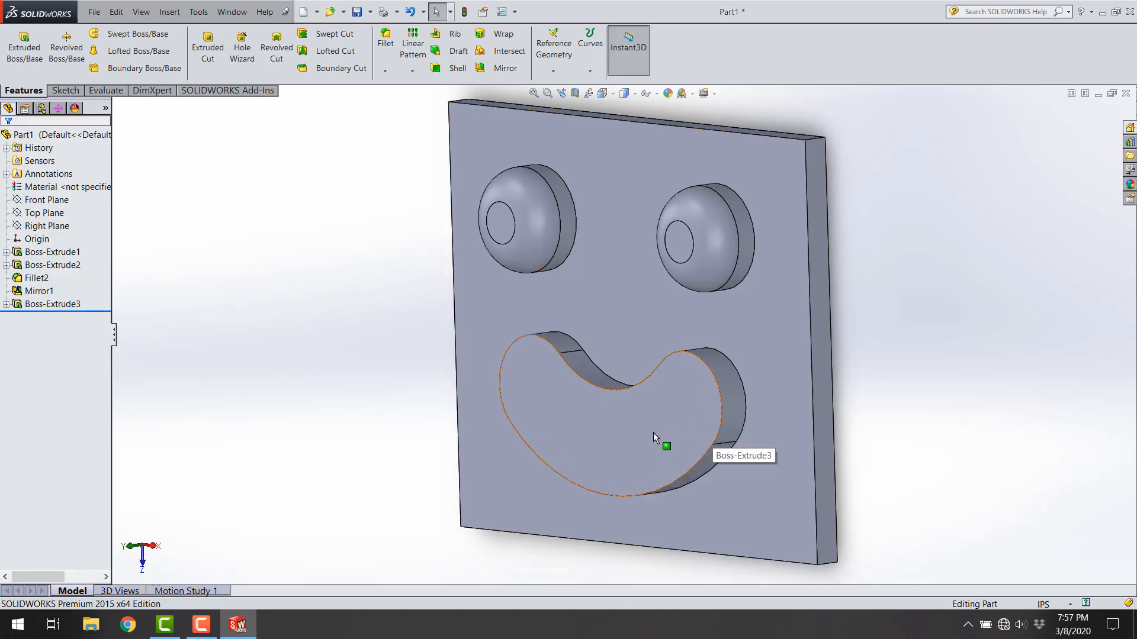
# Step: Start a new sketch on the front face of the smile-shaped boss and view it normal to the sketch plane
pyautogui.moveTo(673, 435); pyautogui.dragTo(692, 430, button='middle')
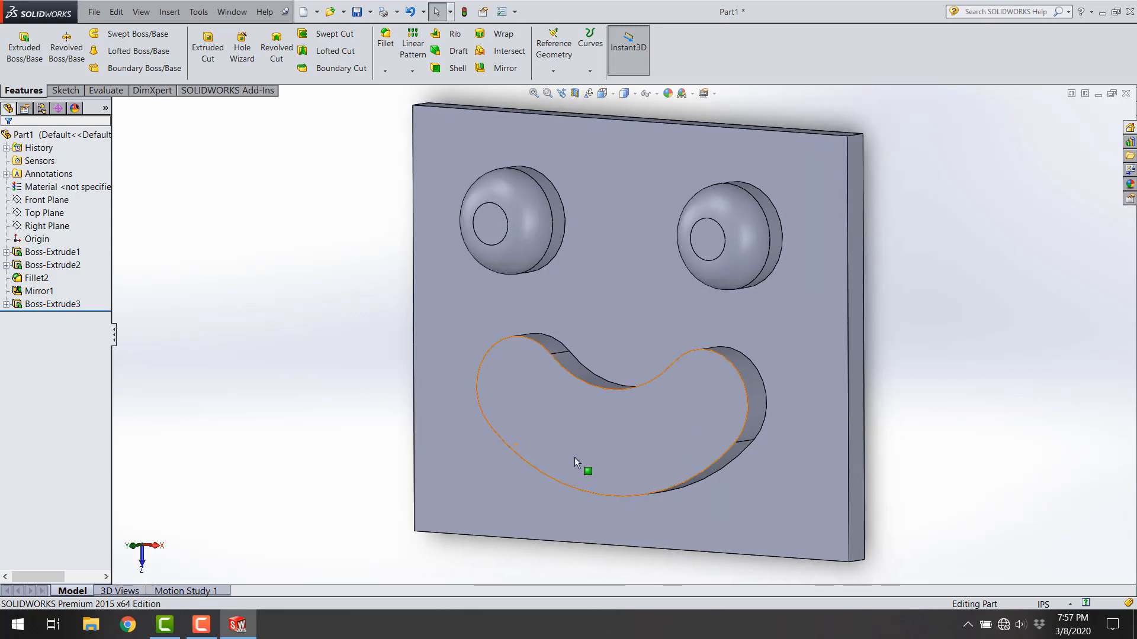
pyautogui.click(657, 438)
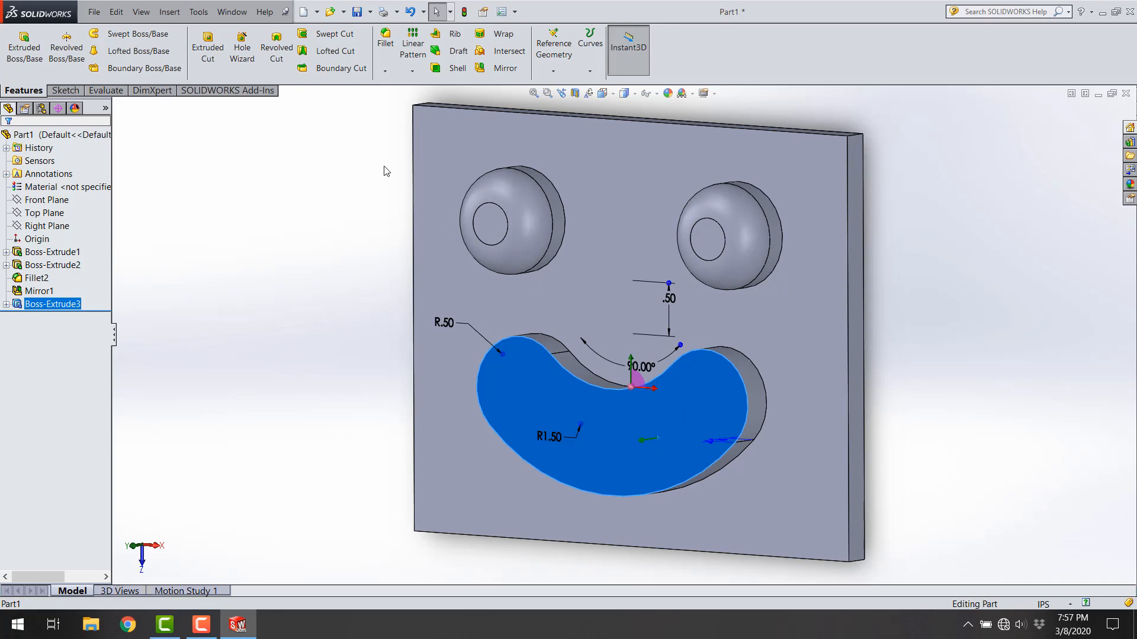
pyautogui.click(65, 90)
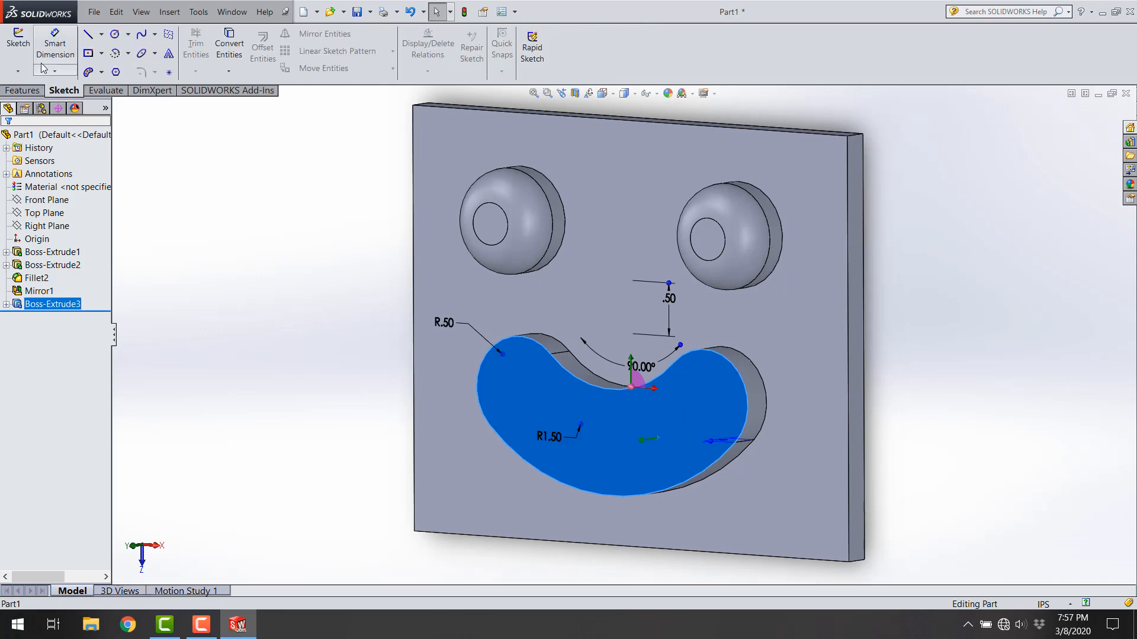
pyautogui.click(17, 43)
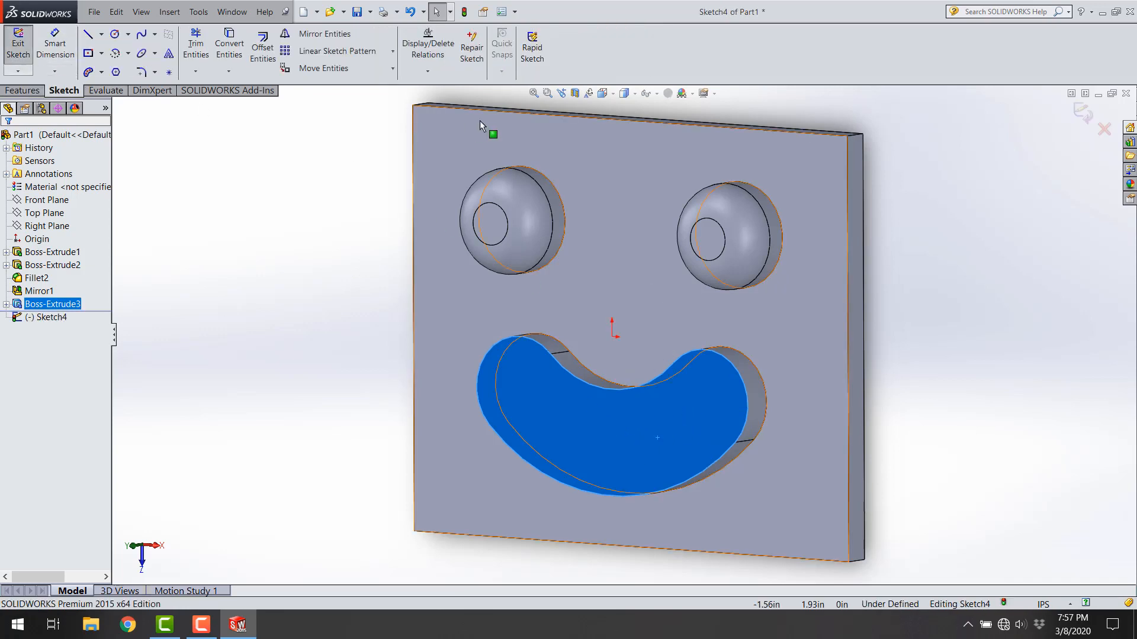
pyautogui.click(614, 94)
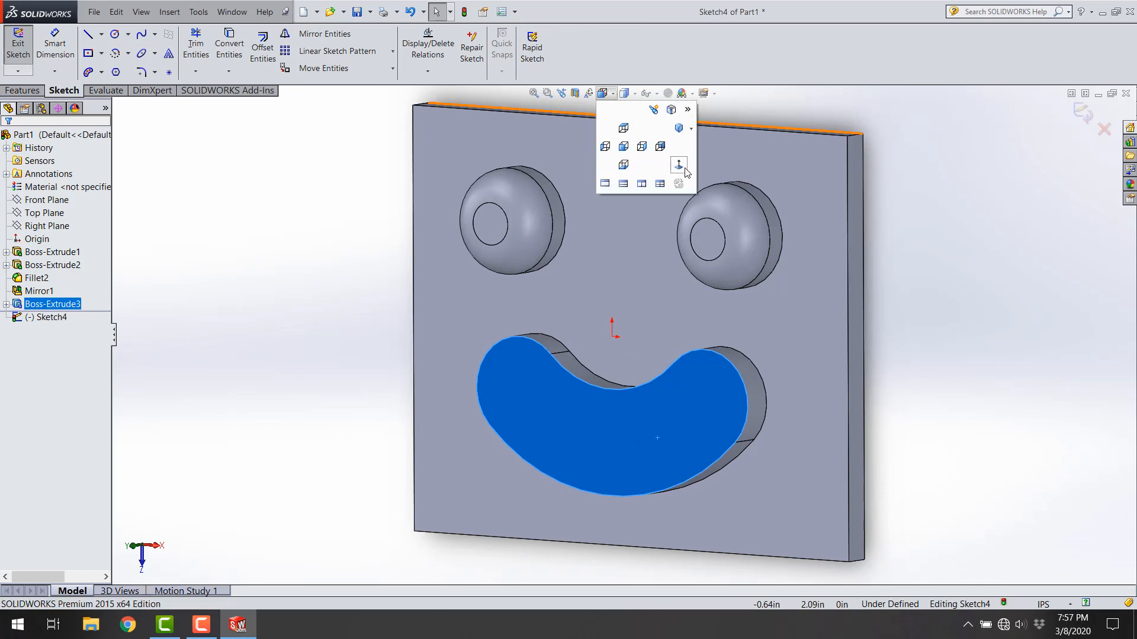
pyautogui.click(684, 169)
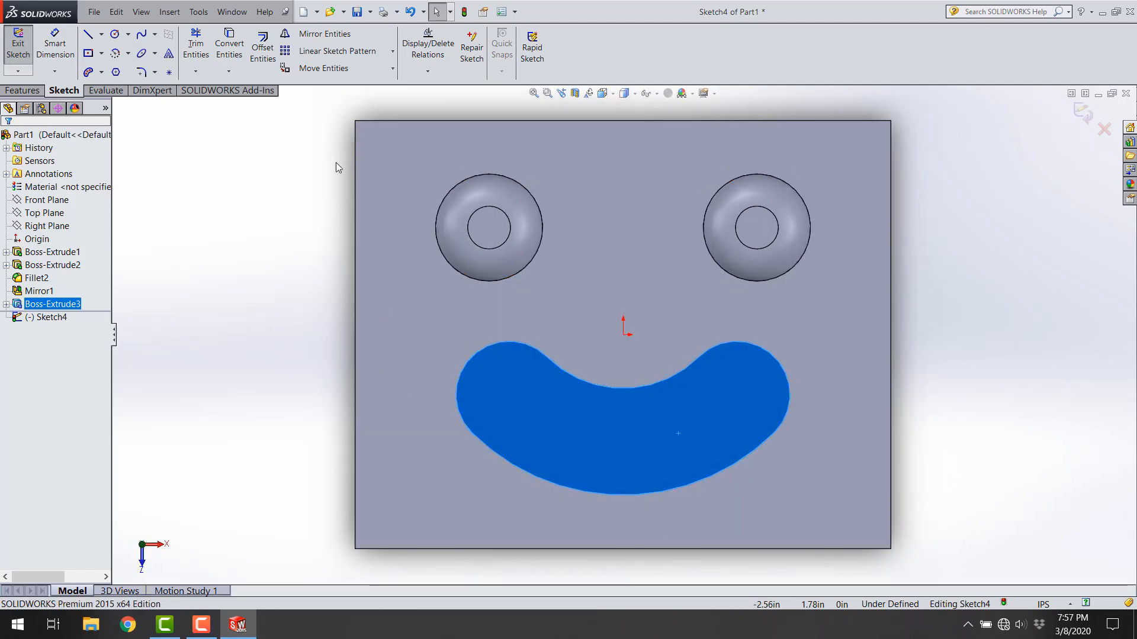
pyautogui.click(264, 155)
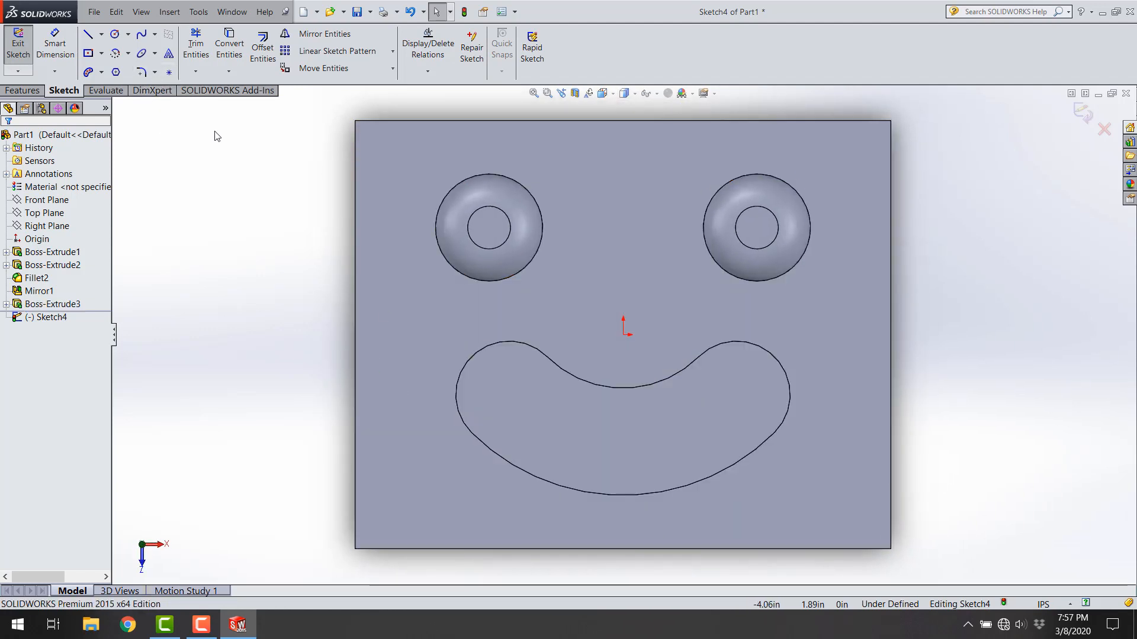
# Step: Offset all four outline edges of the smile inward by 0.35 in as a closed sketch profile
pyautogui.click(262, 52)
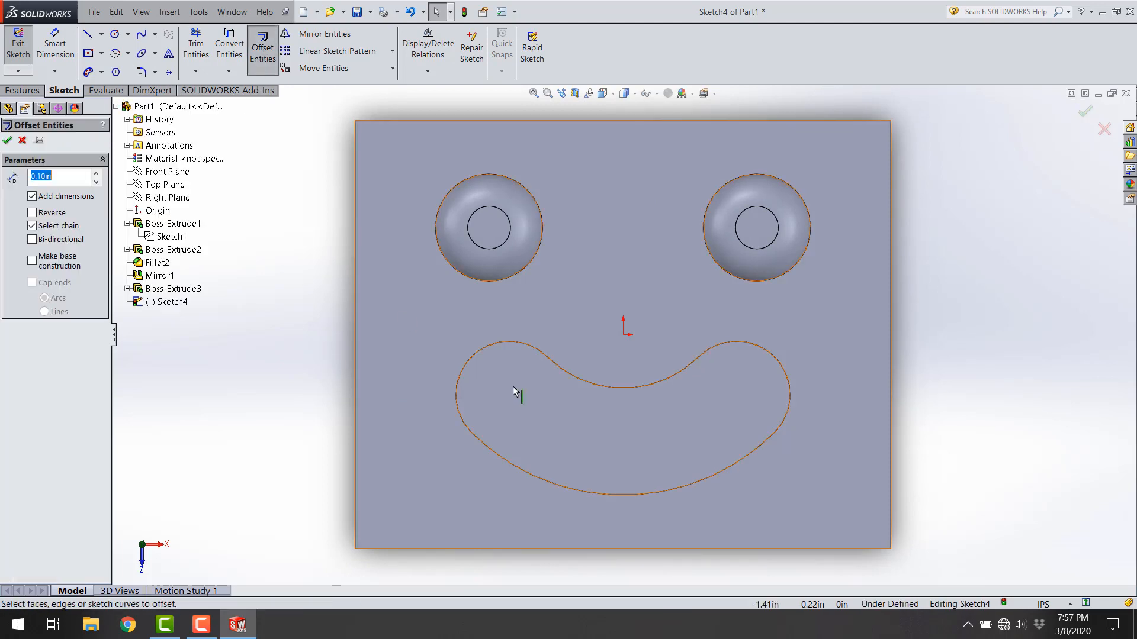
pyautogui.click(586, 388)
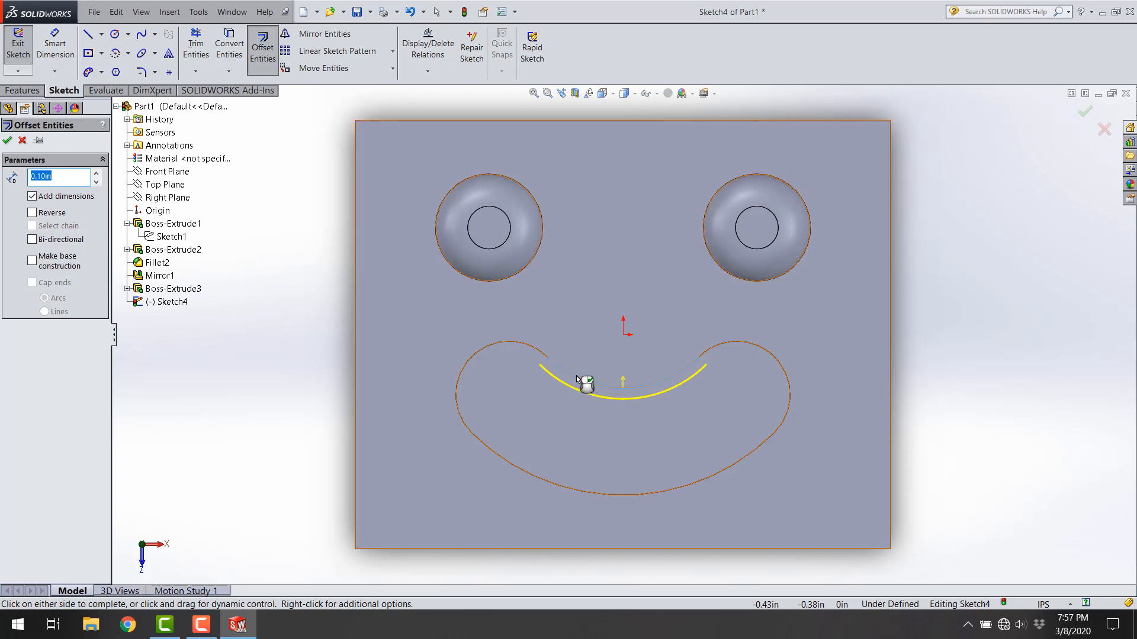
pyautogui.click(535, 354)
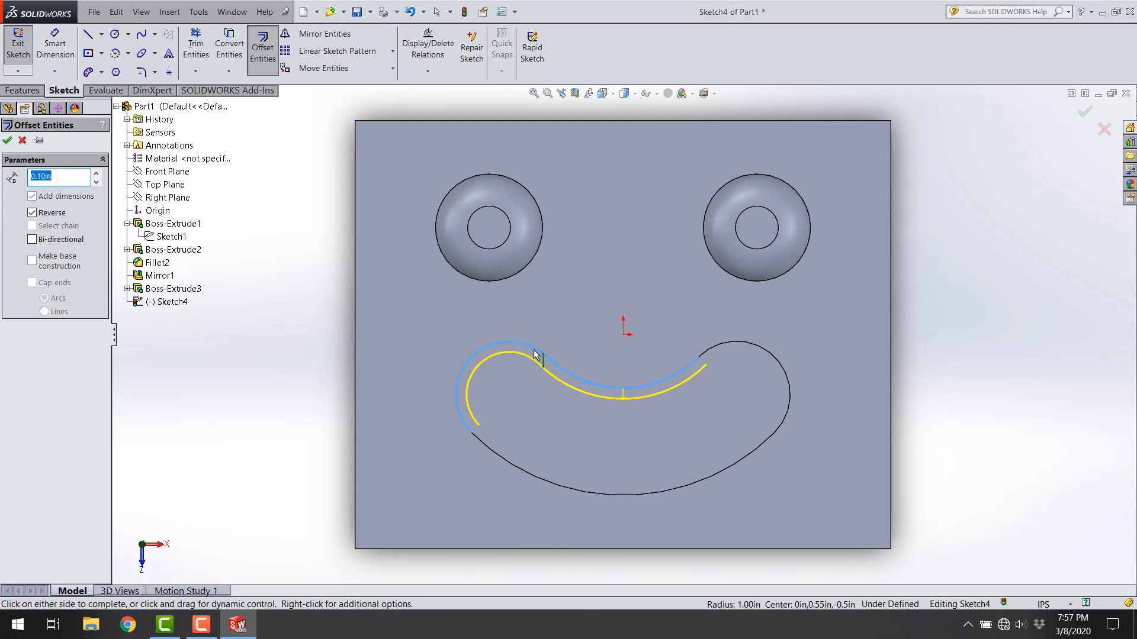
pyautogui.click(493, 456)
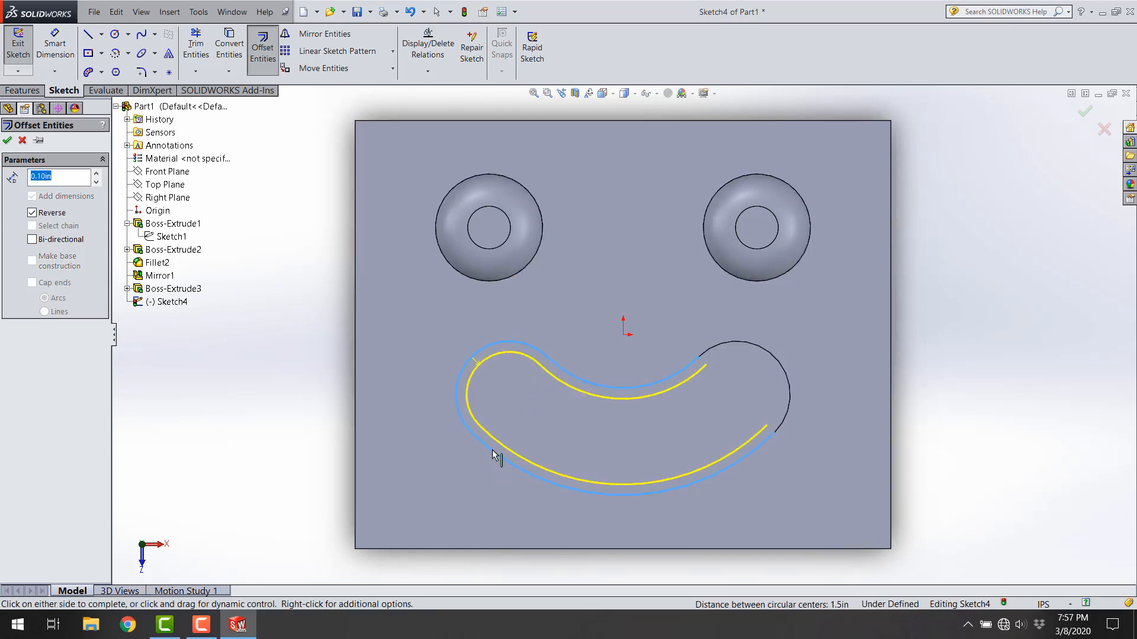
pyautogui.click(785, 413)
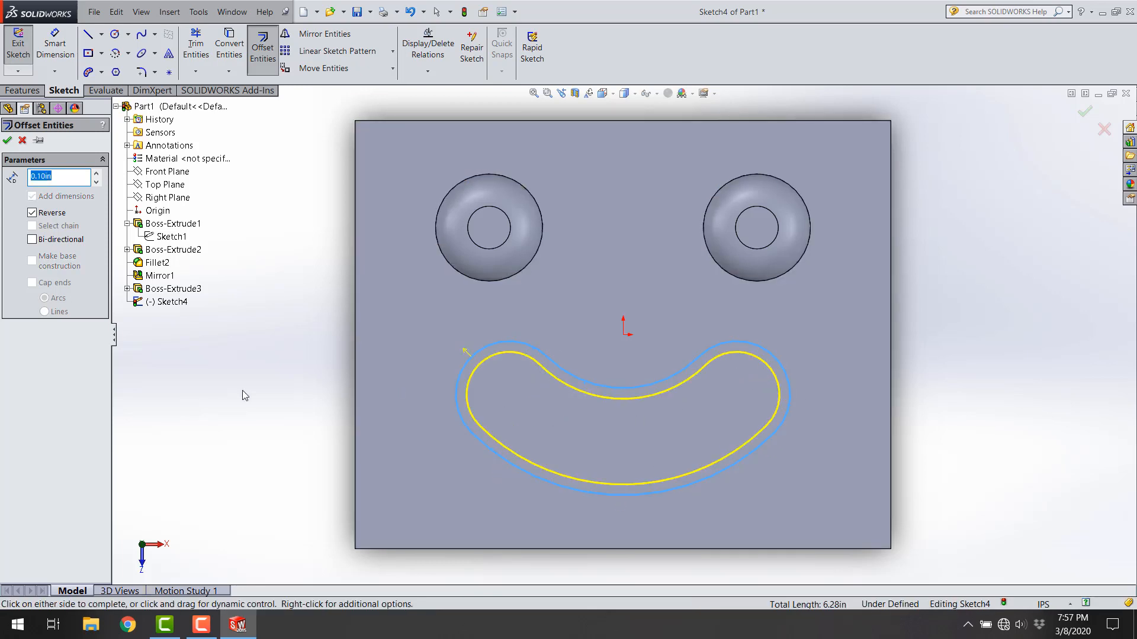
pyautogui.click(523, 350)
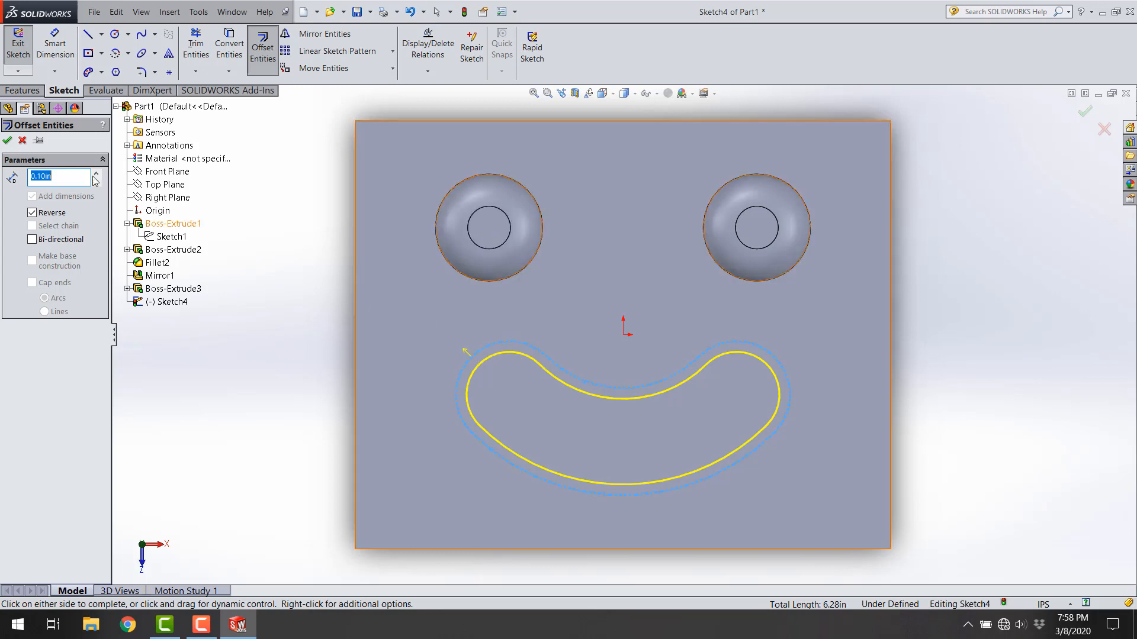
pyautogui.click(65, 176)
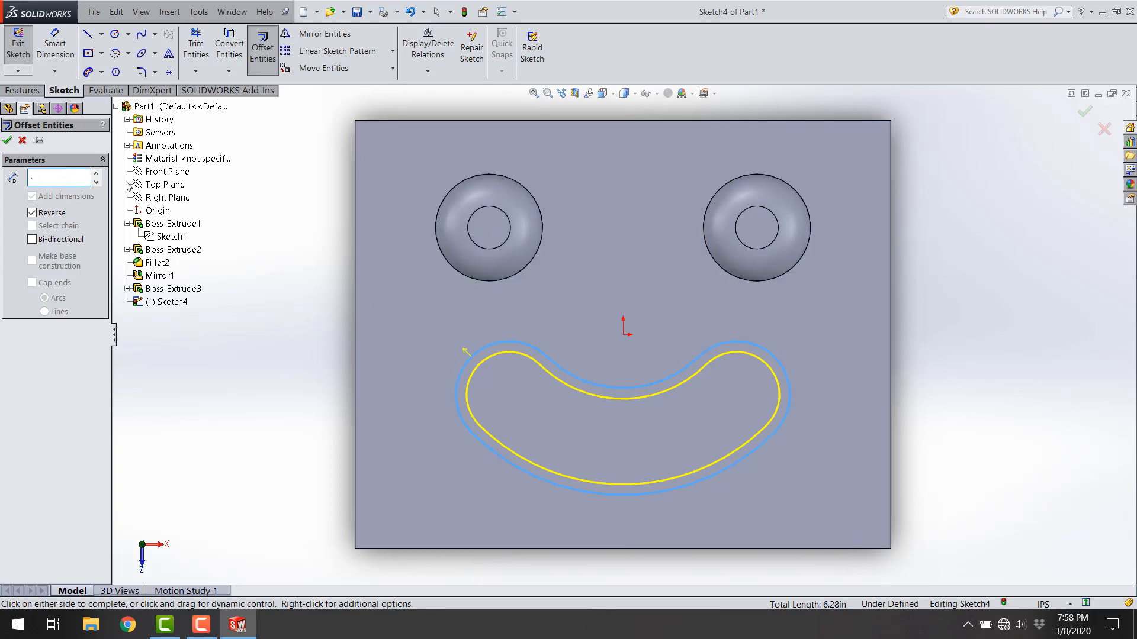
pyautogui.press('Return')
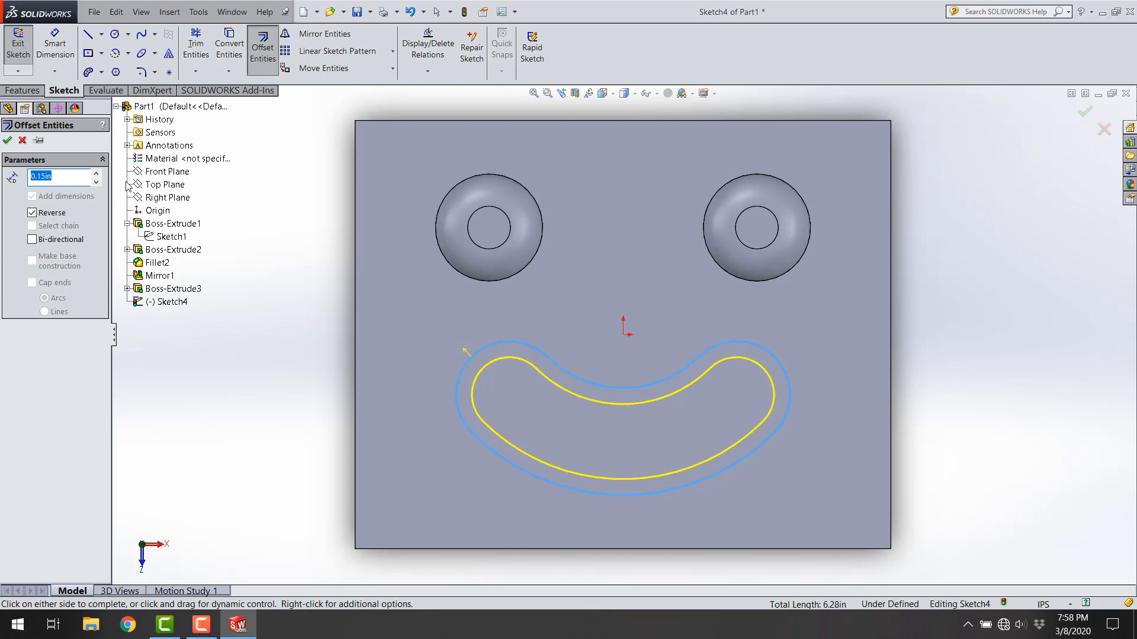
pyautogui.click(99, 174)
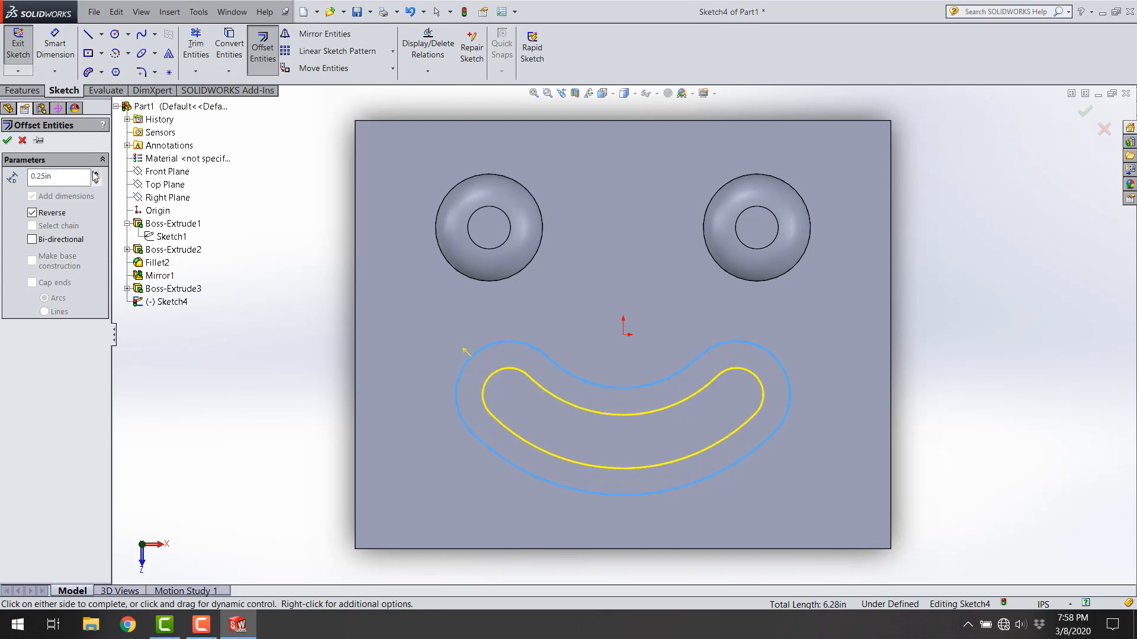
pyautogui.click(95, 174)
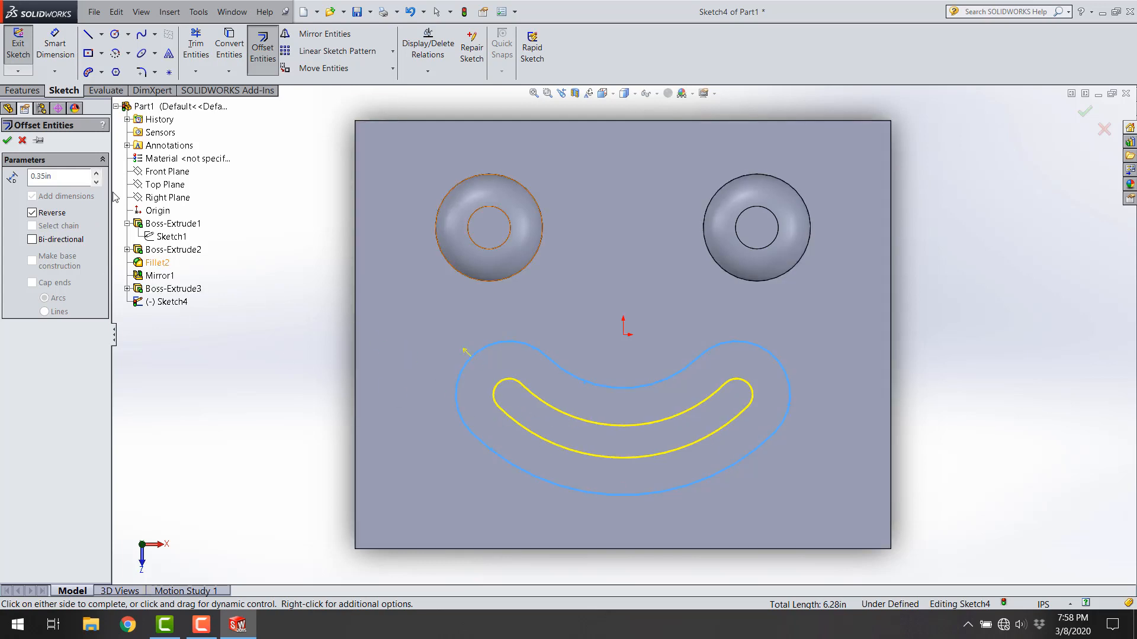
pyautogui.click(9, 141)
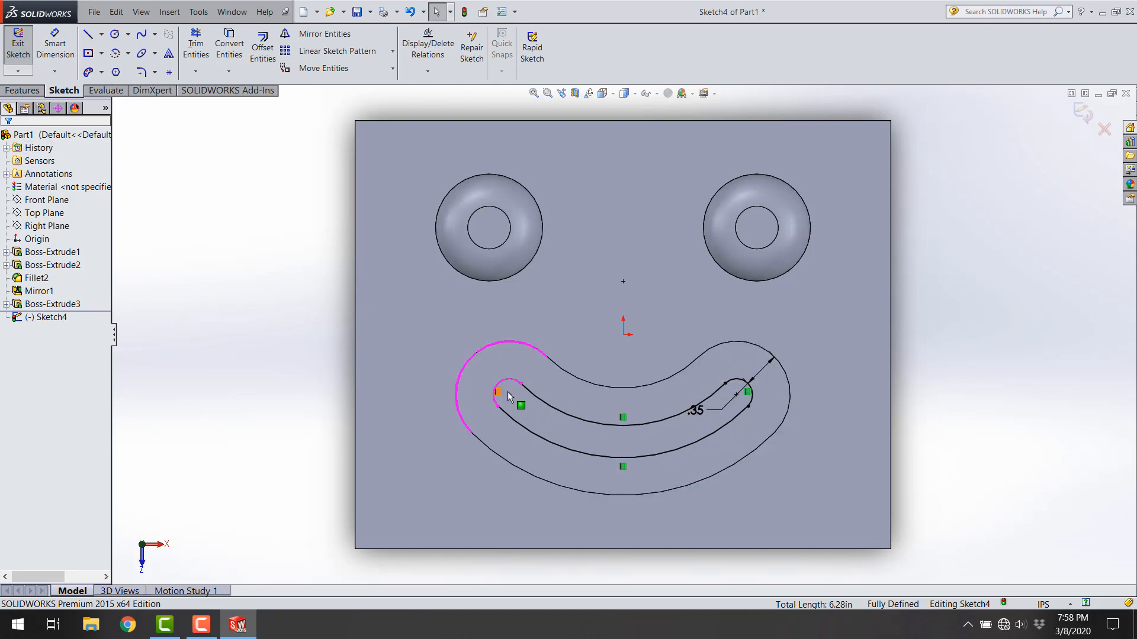
# Step: Move the 0.35 in offset dimension clear of the smile outline and exit the sketch
pyautogui.moveTo(699, 410); pyautogui.dragTo(794, 394)
pyautogui.click(761, 394)
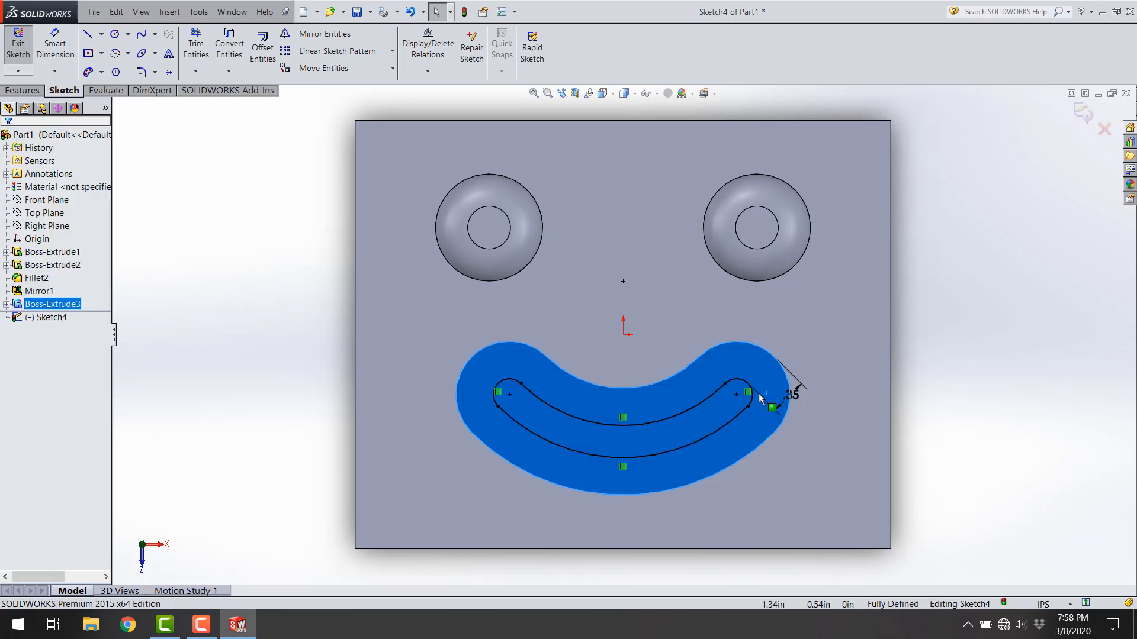
pyautogui.click(1056, 368)
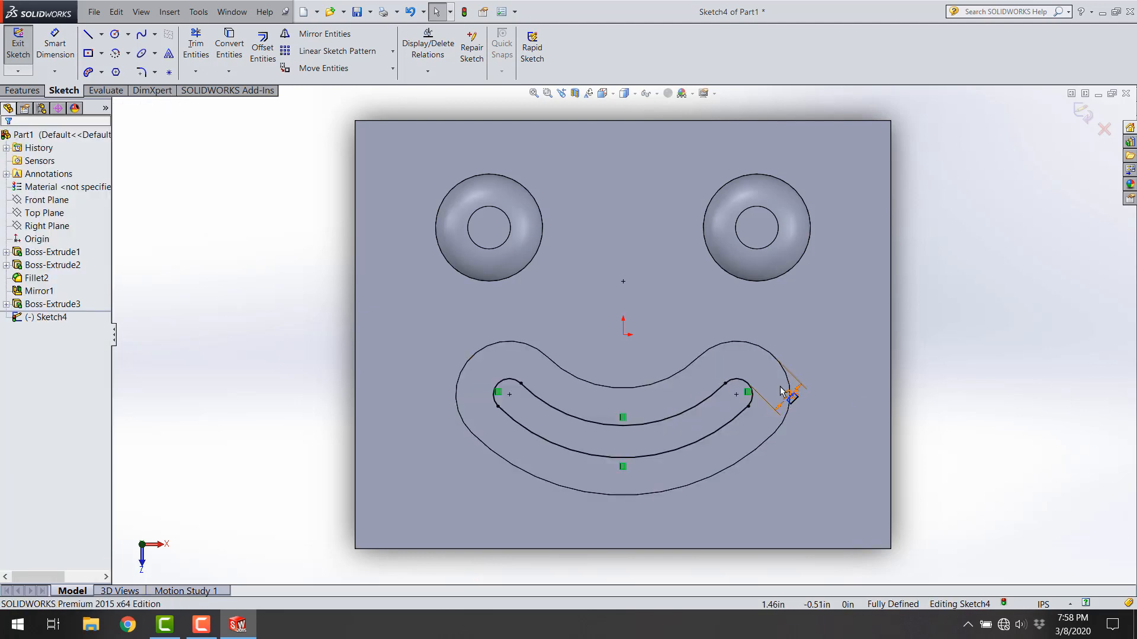
pyautogui.moveTo(792, 393); pyautogui.dragTo(812, 397)
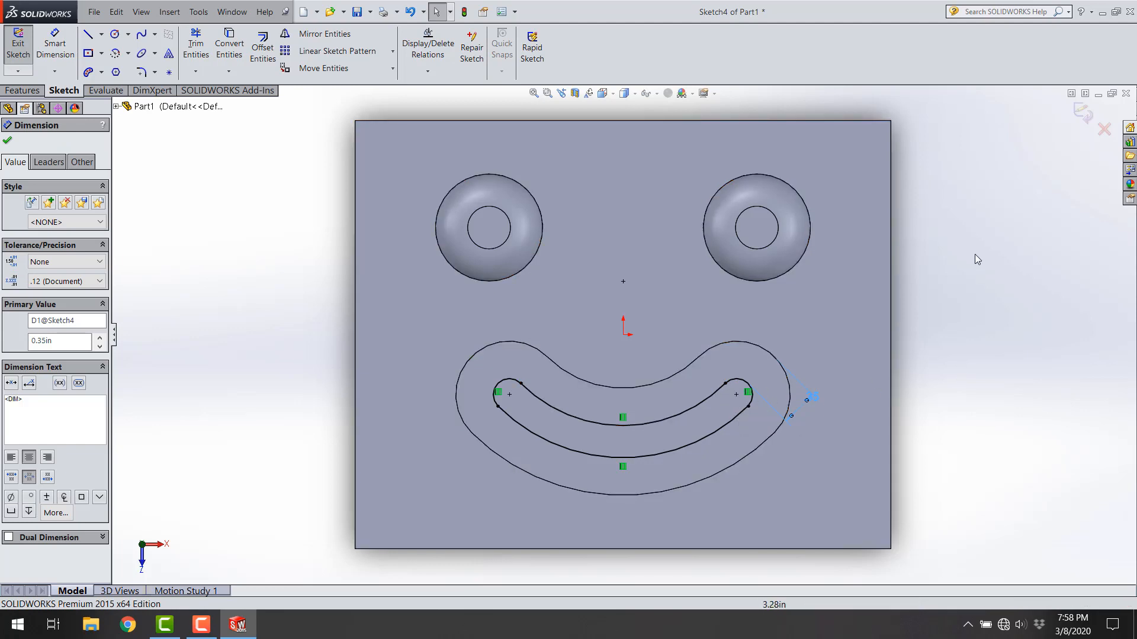
pyautogui.click(1083, 114)
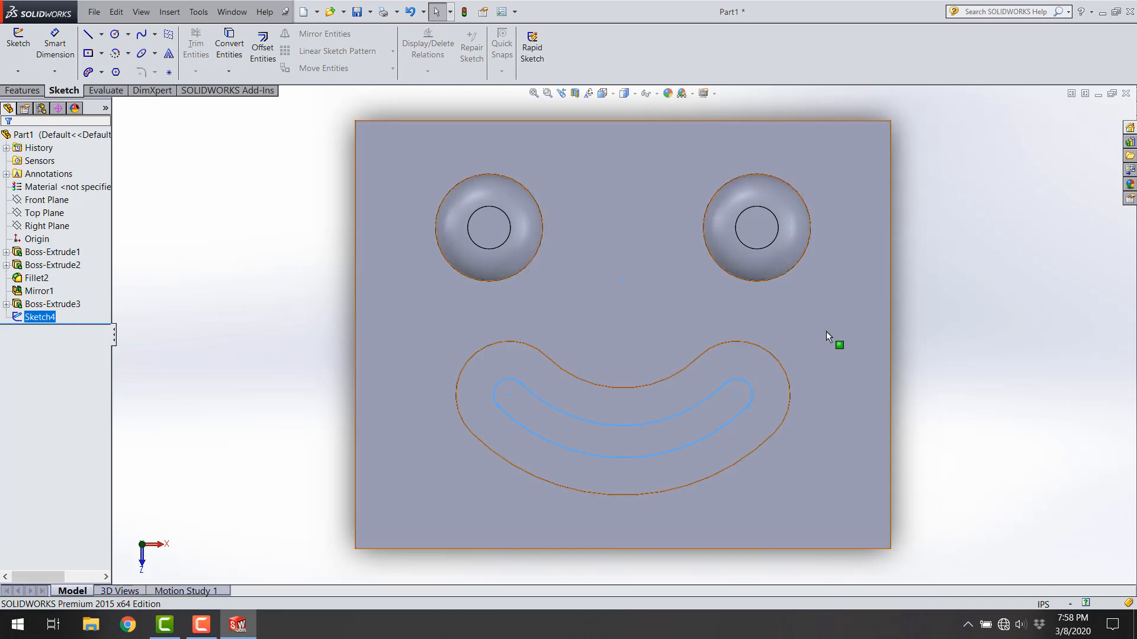
# Step: Cut-extrude the offset smile profile blind to a depth of 0.30 in from the sketch plane
pyautogui.click(24, 91)
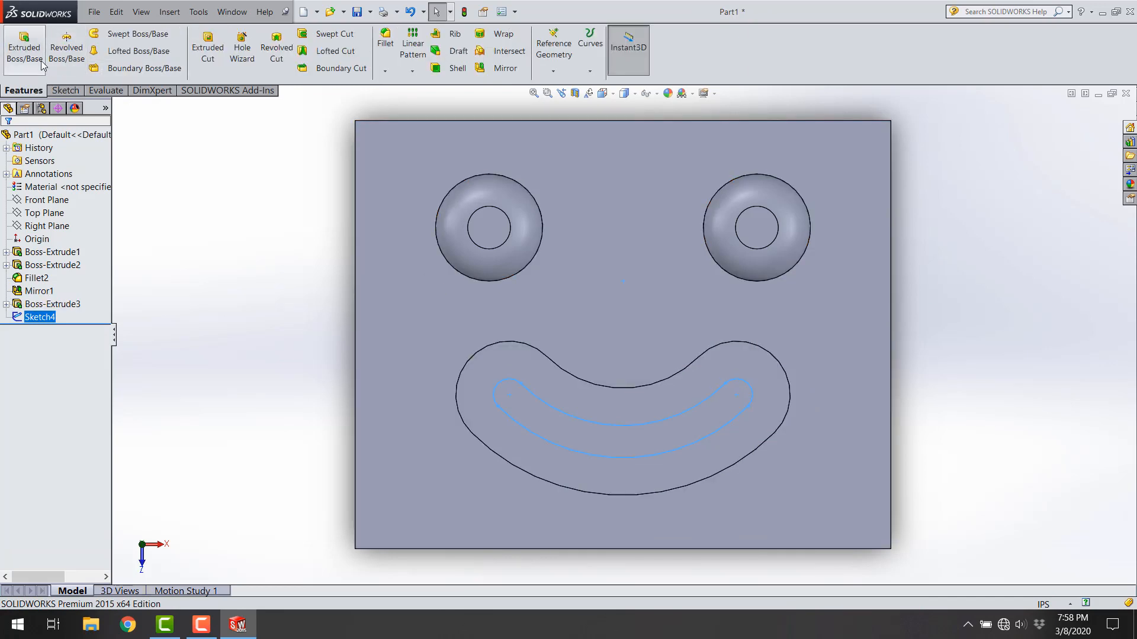
pyautogui.click(208, 57)
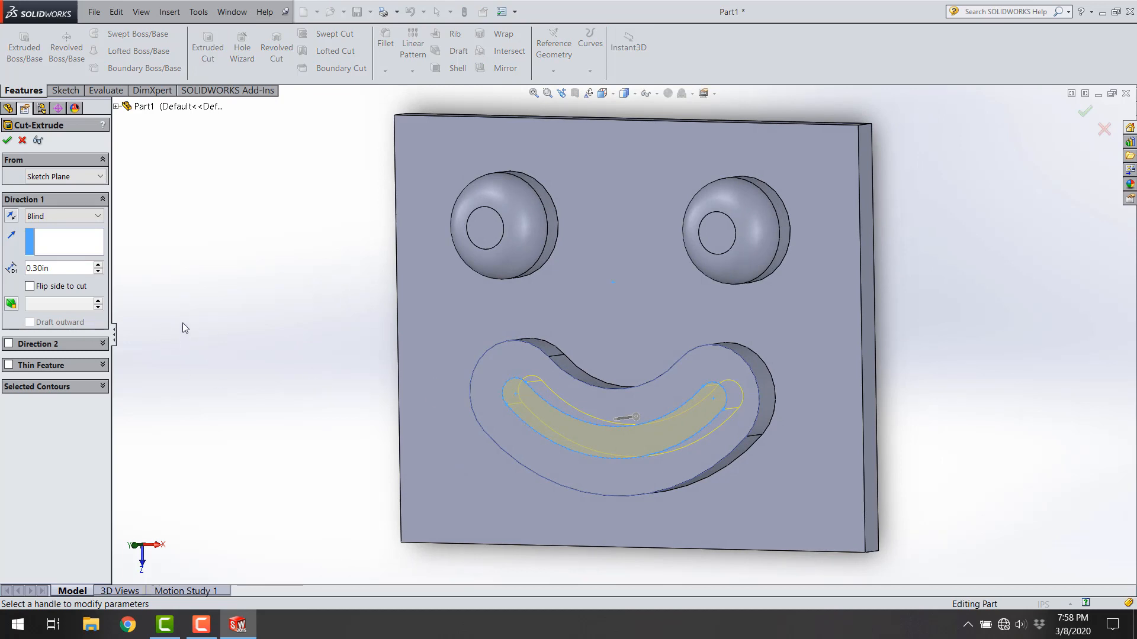
pyautogui.click(73, 268)
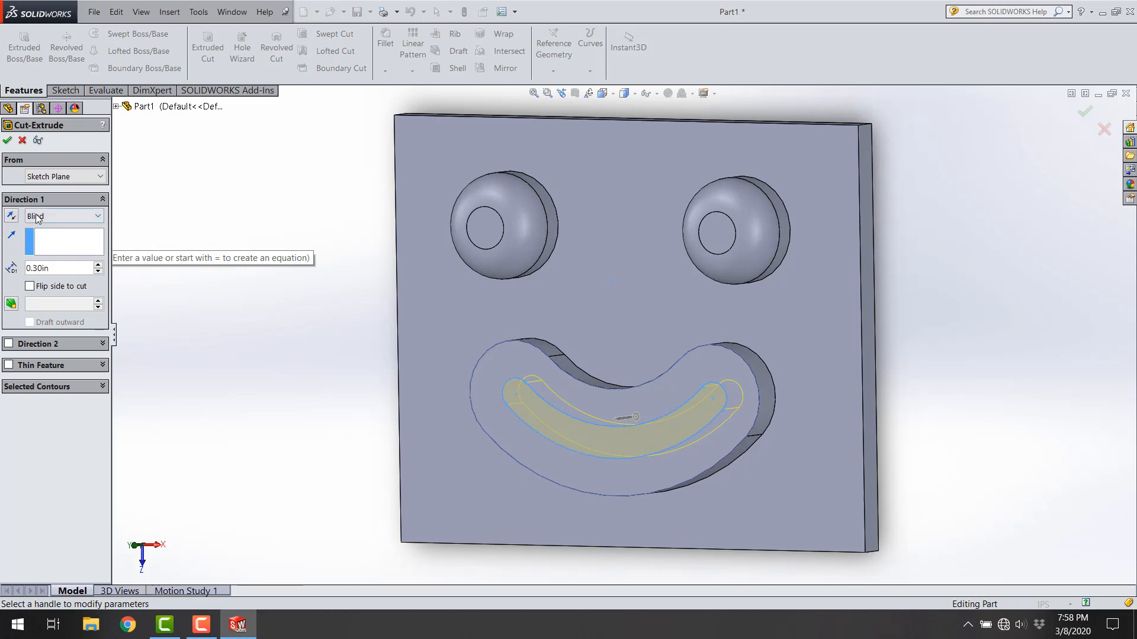
pyautogui.click(8, 142)
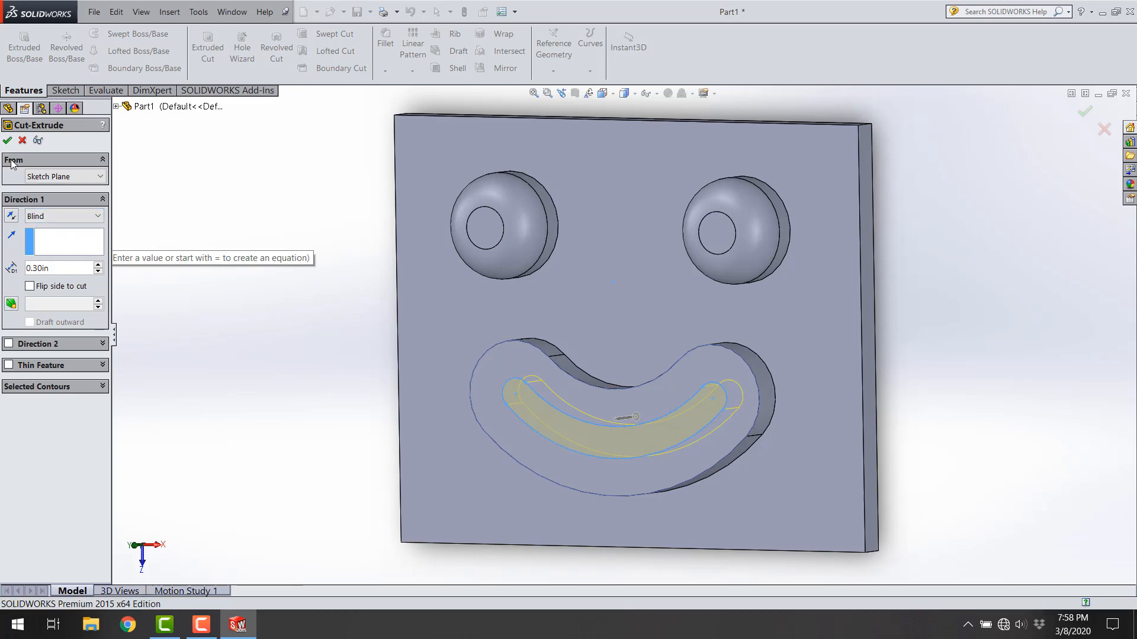
pyautogui.click(212, 289)
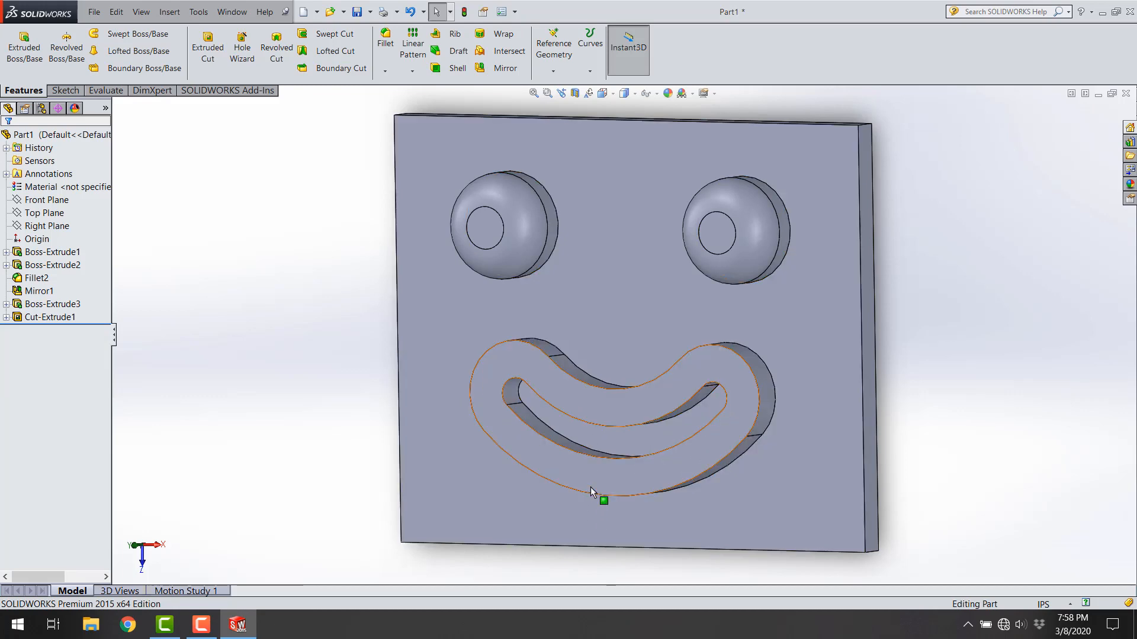
# Step: Set the smile-shaped cut's depth dimension to 0.20 in and rebuild the part
pyautogui.moveTo(591, 487); pyautogui.dragTo(591, 388, button='middle')
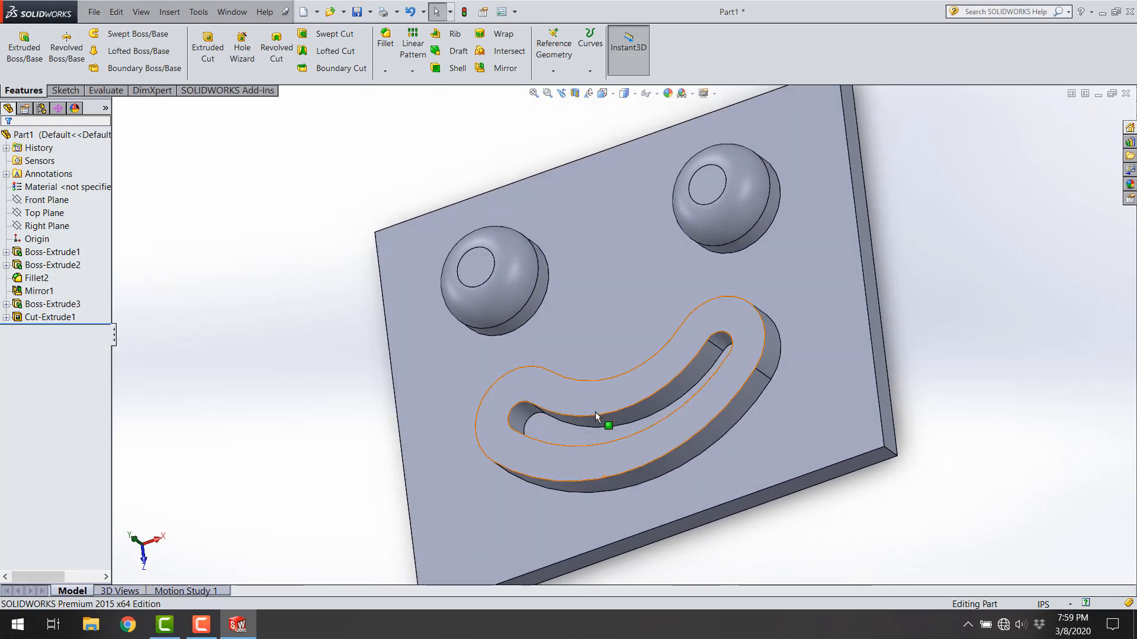
pyautogui.click(48, 317)
pyautogui.click(144, 371)
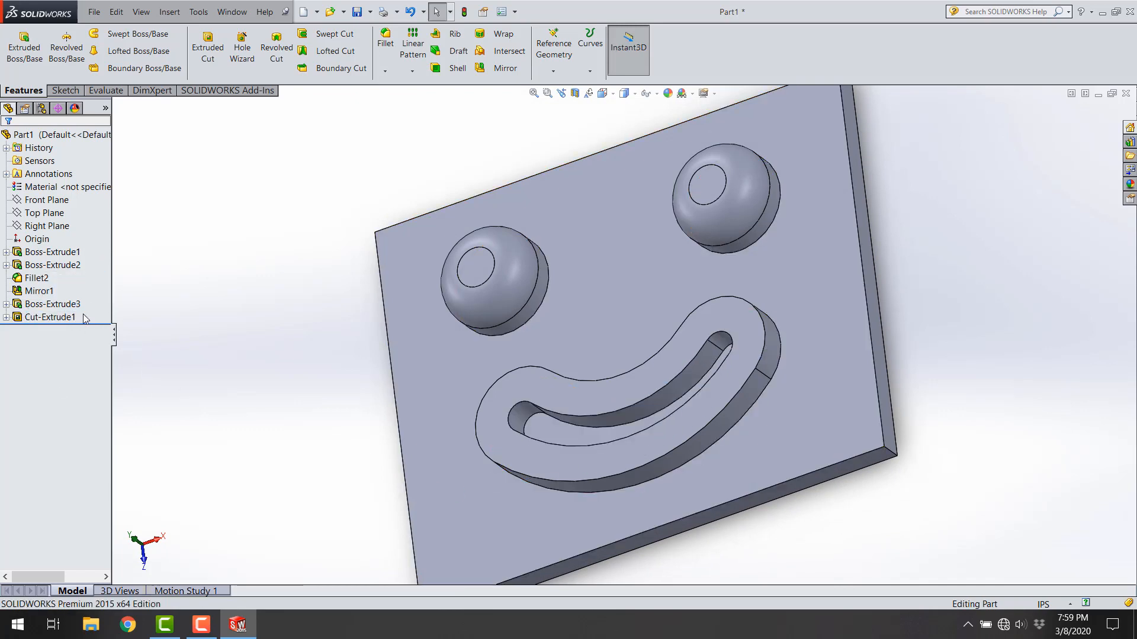
pyautogui.click(660, 401)
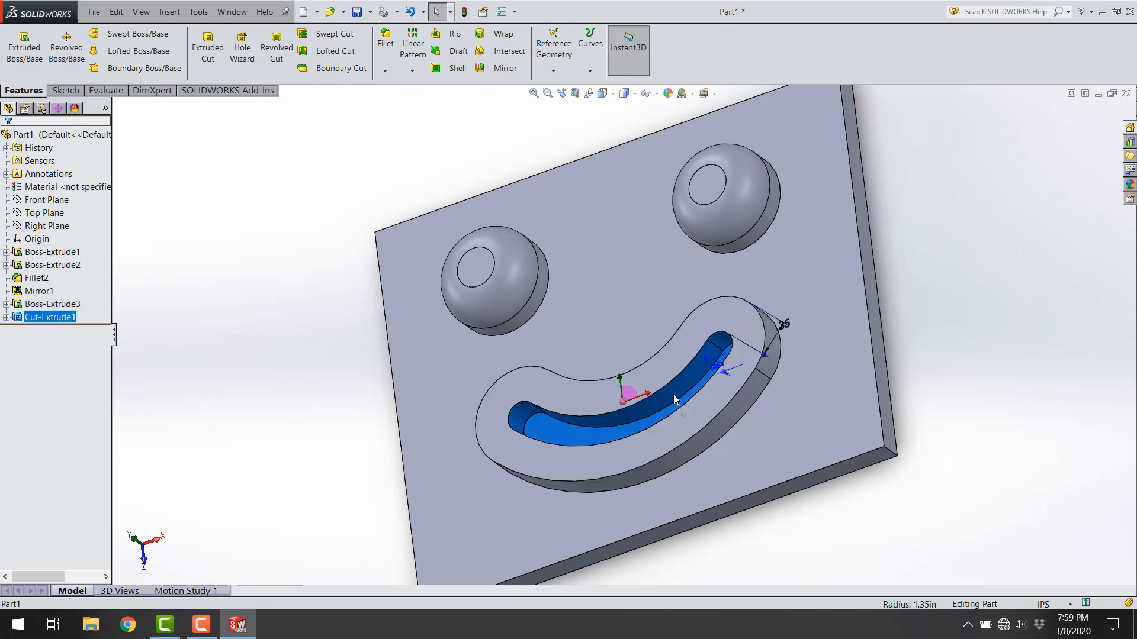
pyautogui.moveTo(704, 396); pyautogui.dragTo(727, 384, button='middle')
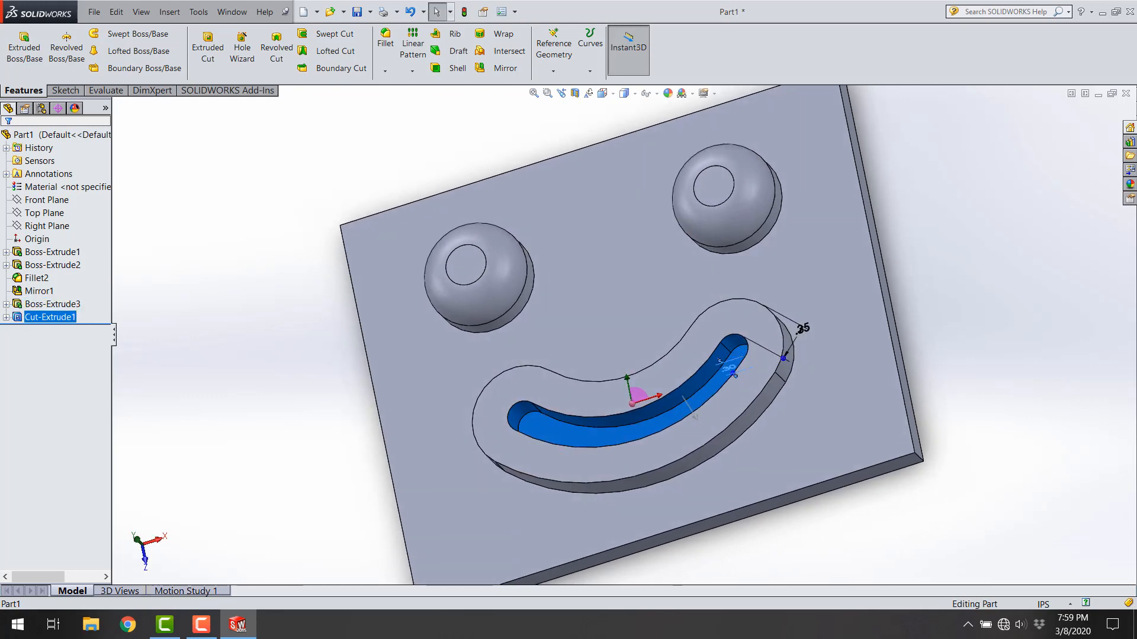
pyautogui.click(729, 370)
pyautogui.moveTo(795, 479); pyautogui.dragTo(786, 445, button='middle')
pyautogui.doubleClick(724, 355)
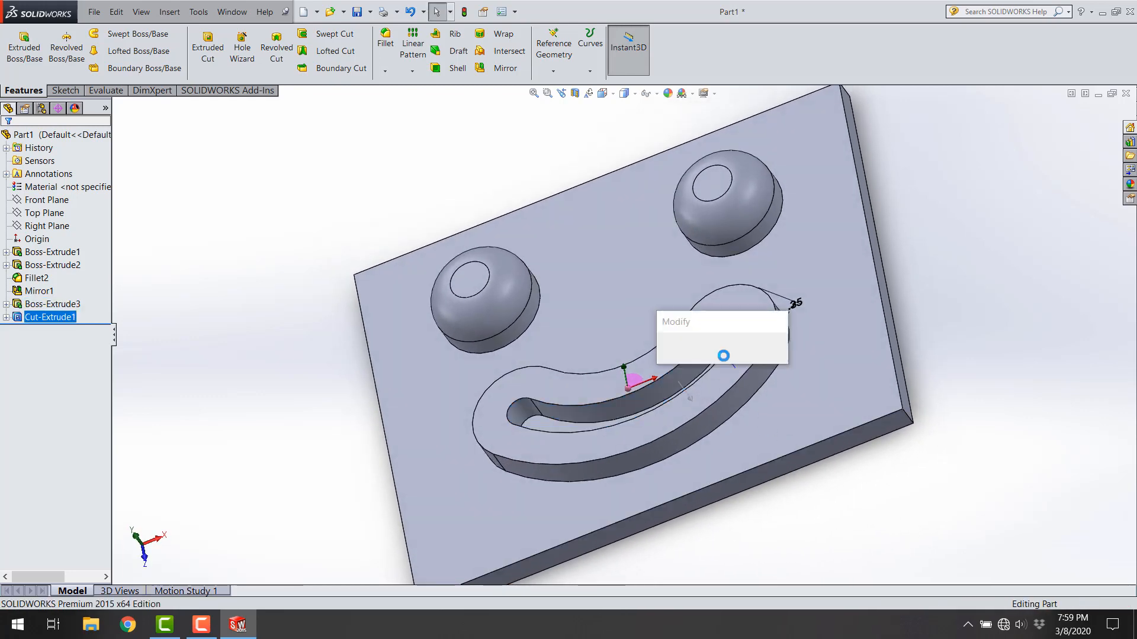
pyautogui.write('0.2')
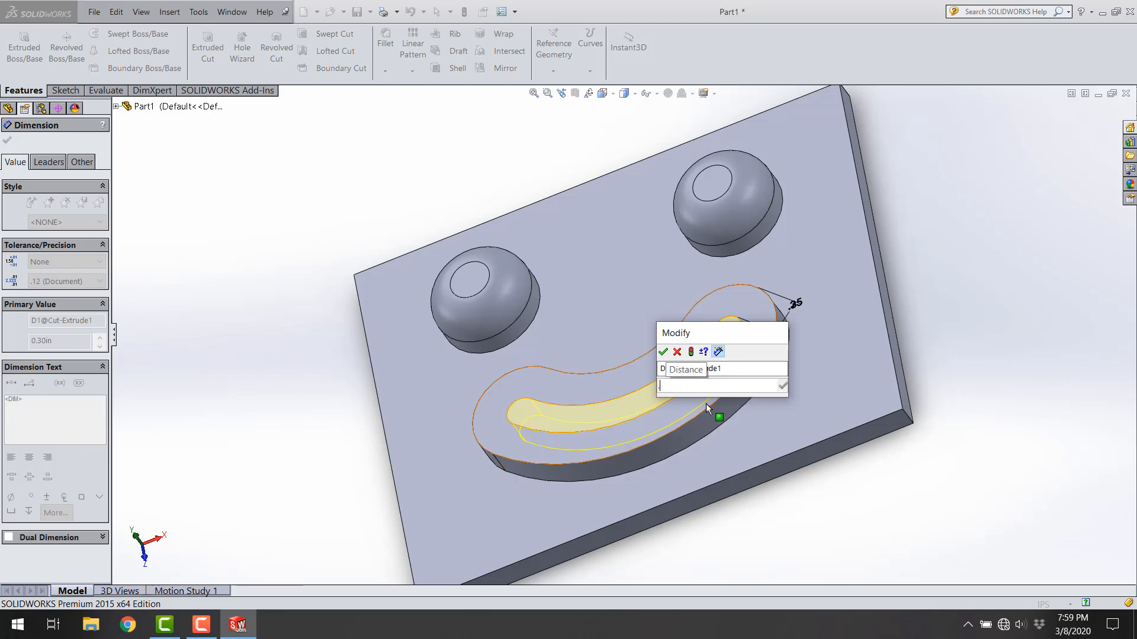
pyautogui.press('Return')
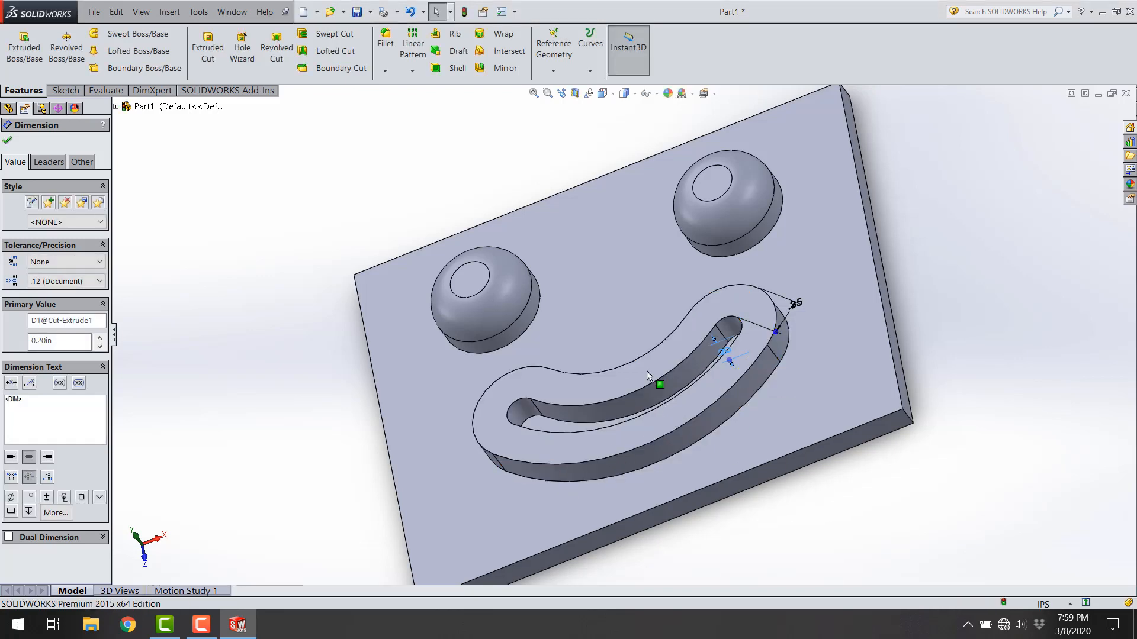
pyautogui.click(466, 13)
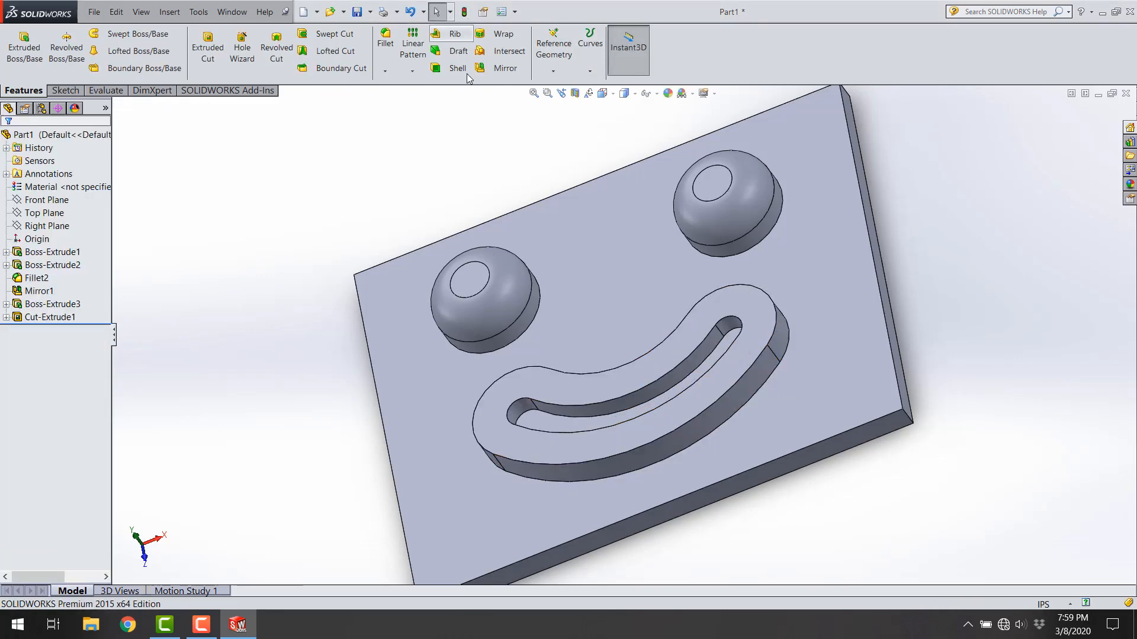
# Step: Inspect the smile groove's floor and the length of its short inner edge from different angles
pyautogui.click(558, 423)
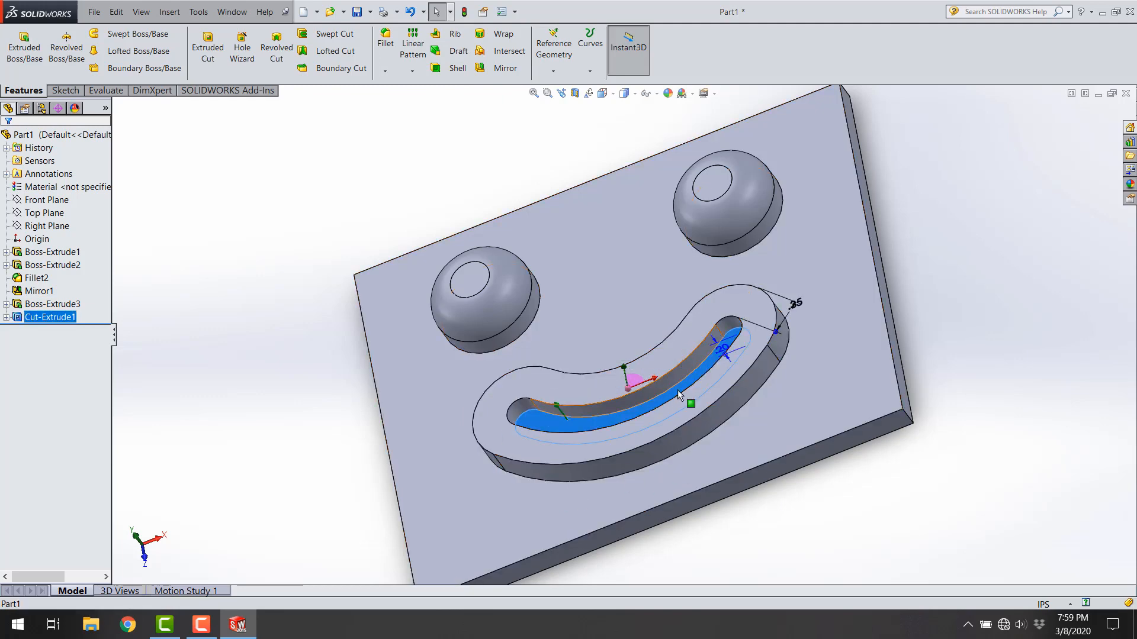
pyautogui.click(720, 333)
pyautogui.moveTo(914, 396); pyautogui.dragTo(921, 475, button='middle')
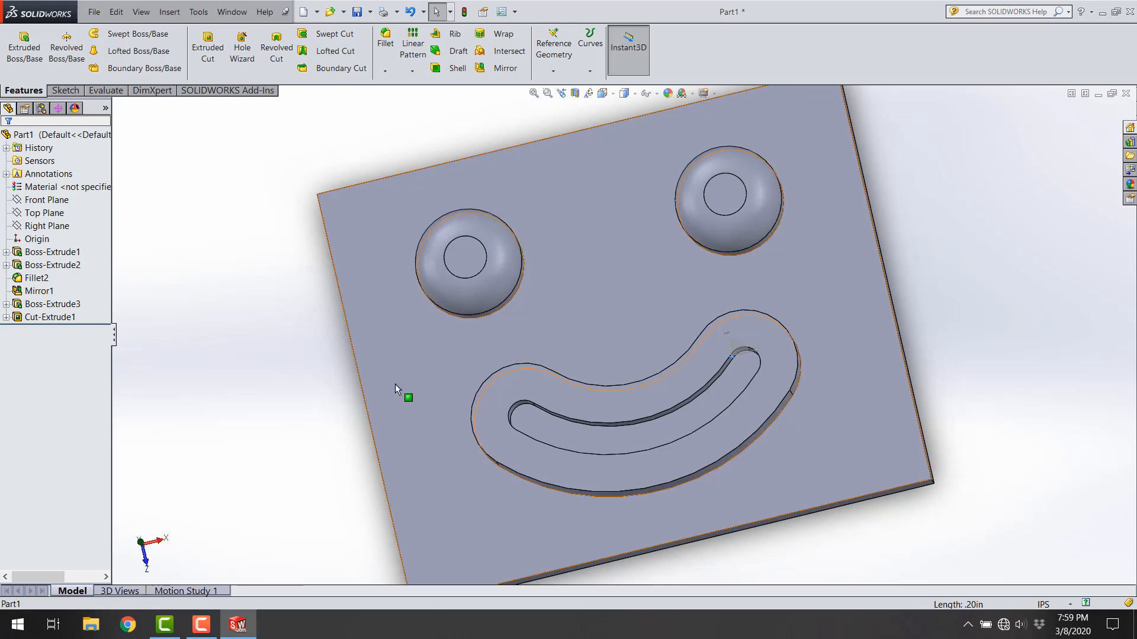
pyautogui.moveTo(395, 385); pyautogui.dragTo(264, 460, button='middle')
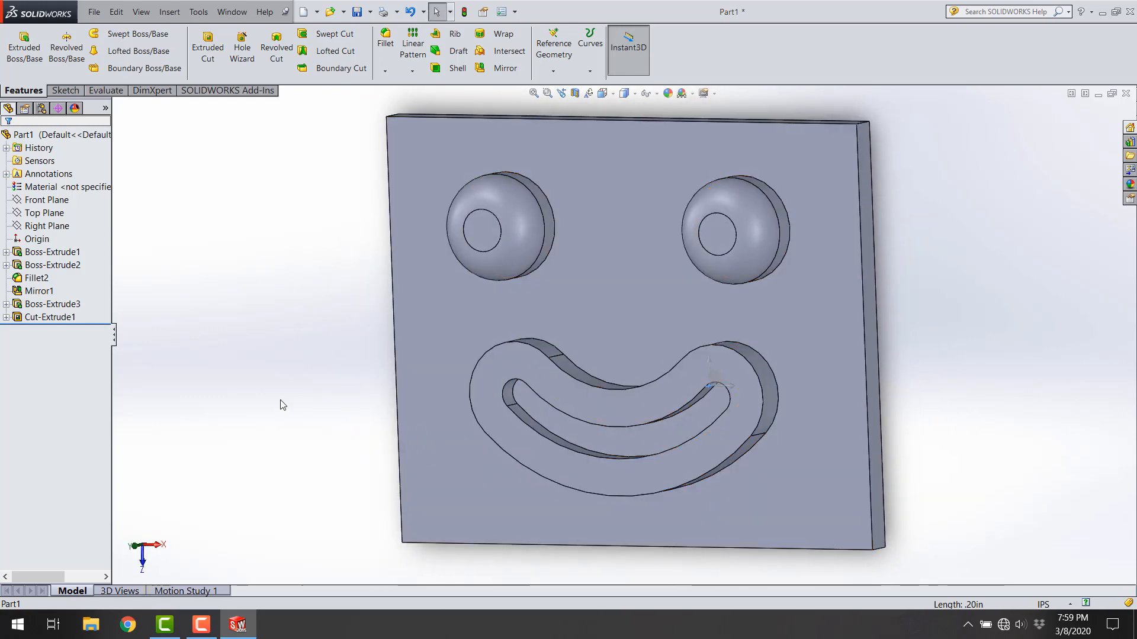